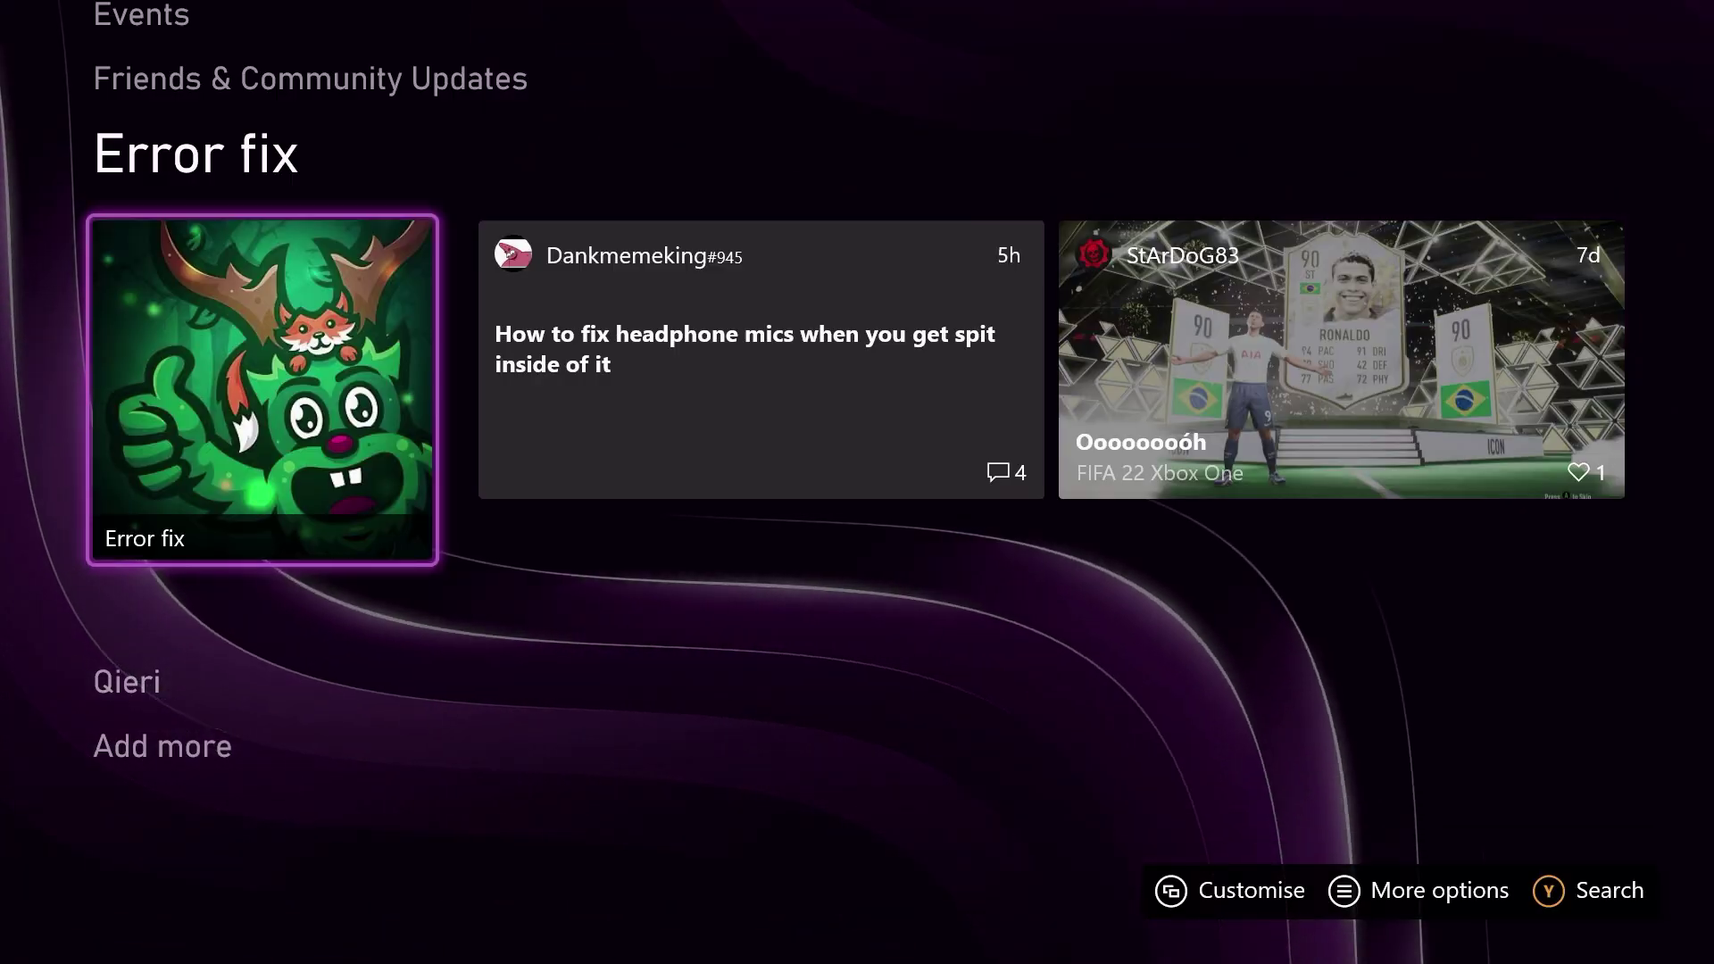
- Move up from the Error fix section to the top row with the Settings tile
key(Up)
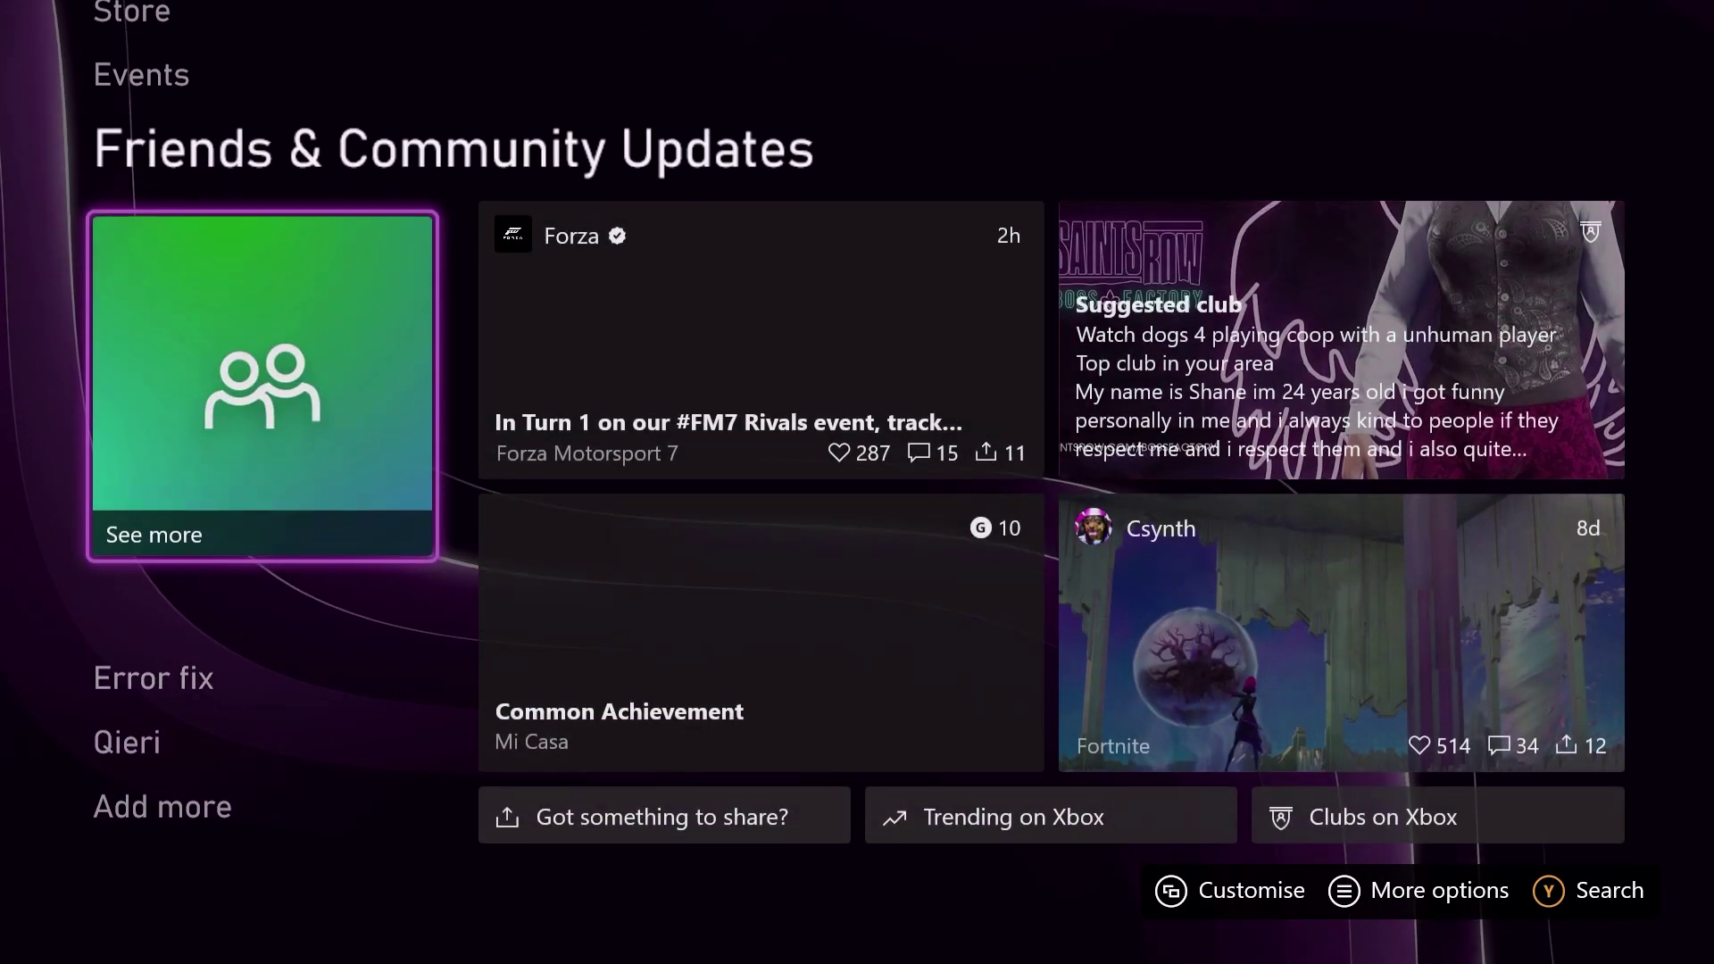
key(Up)
key(Up)
key(Up)
key(Up)
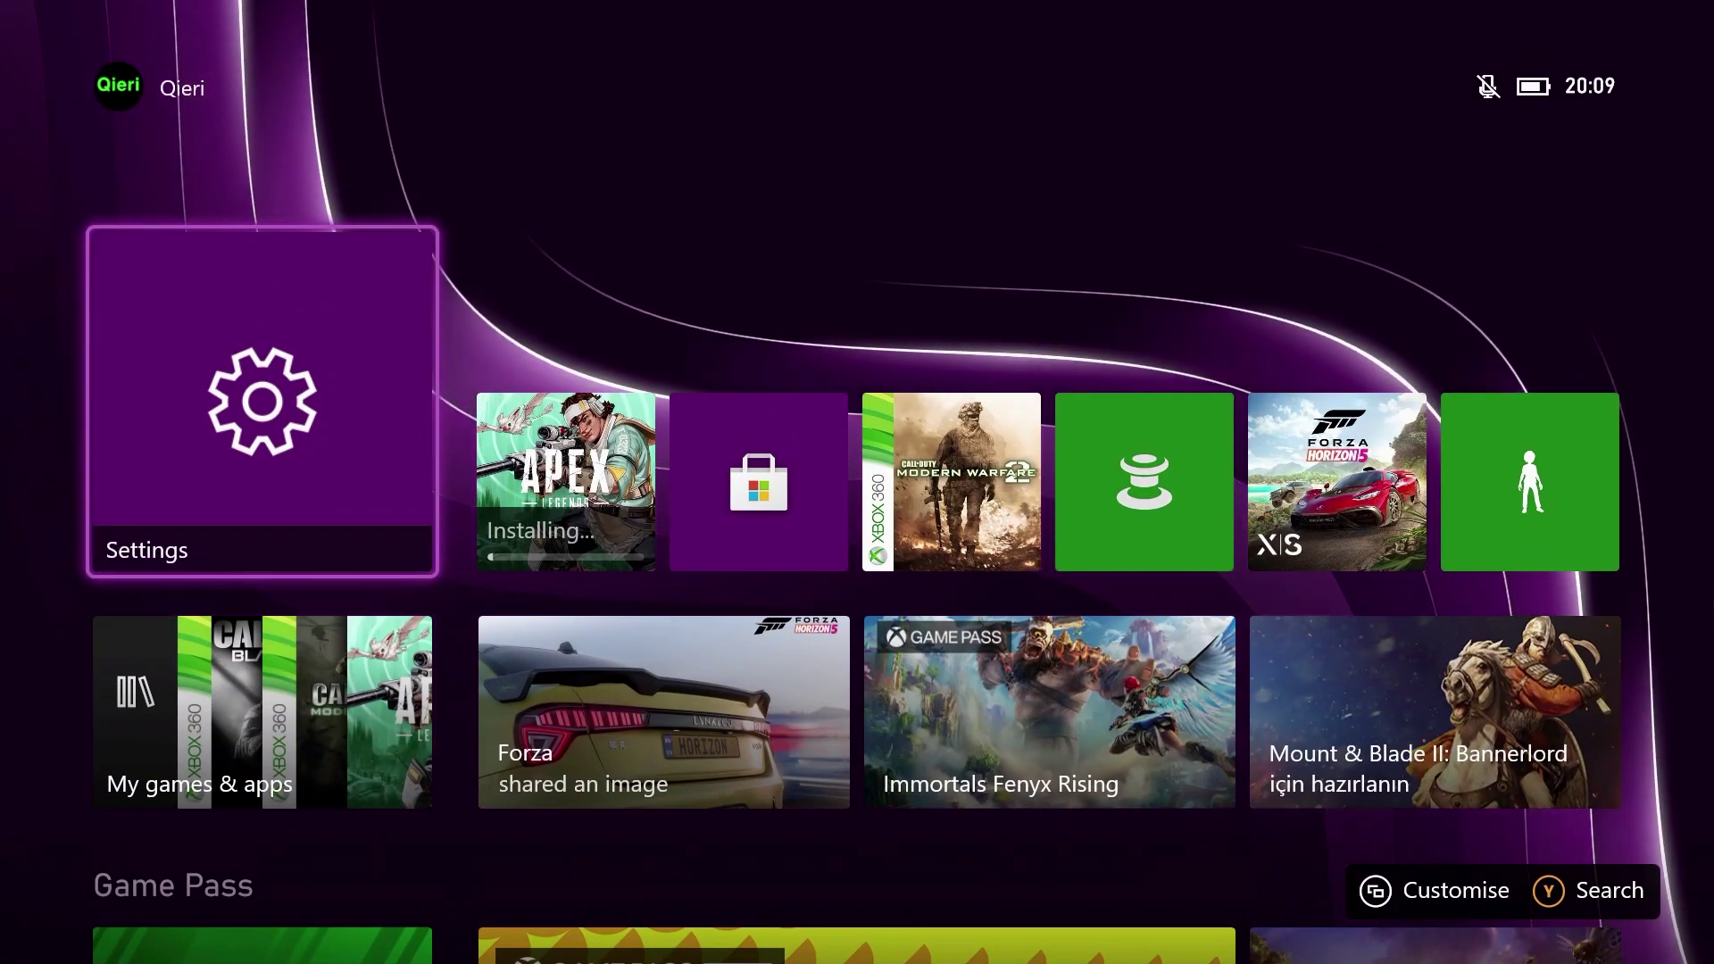
- Bring up the guide and reach the Settings entry on the Profile & system tab
key(Right)
key(Left)
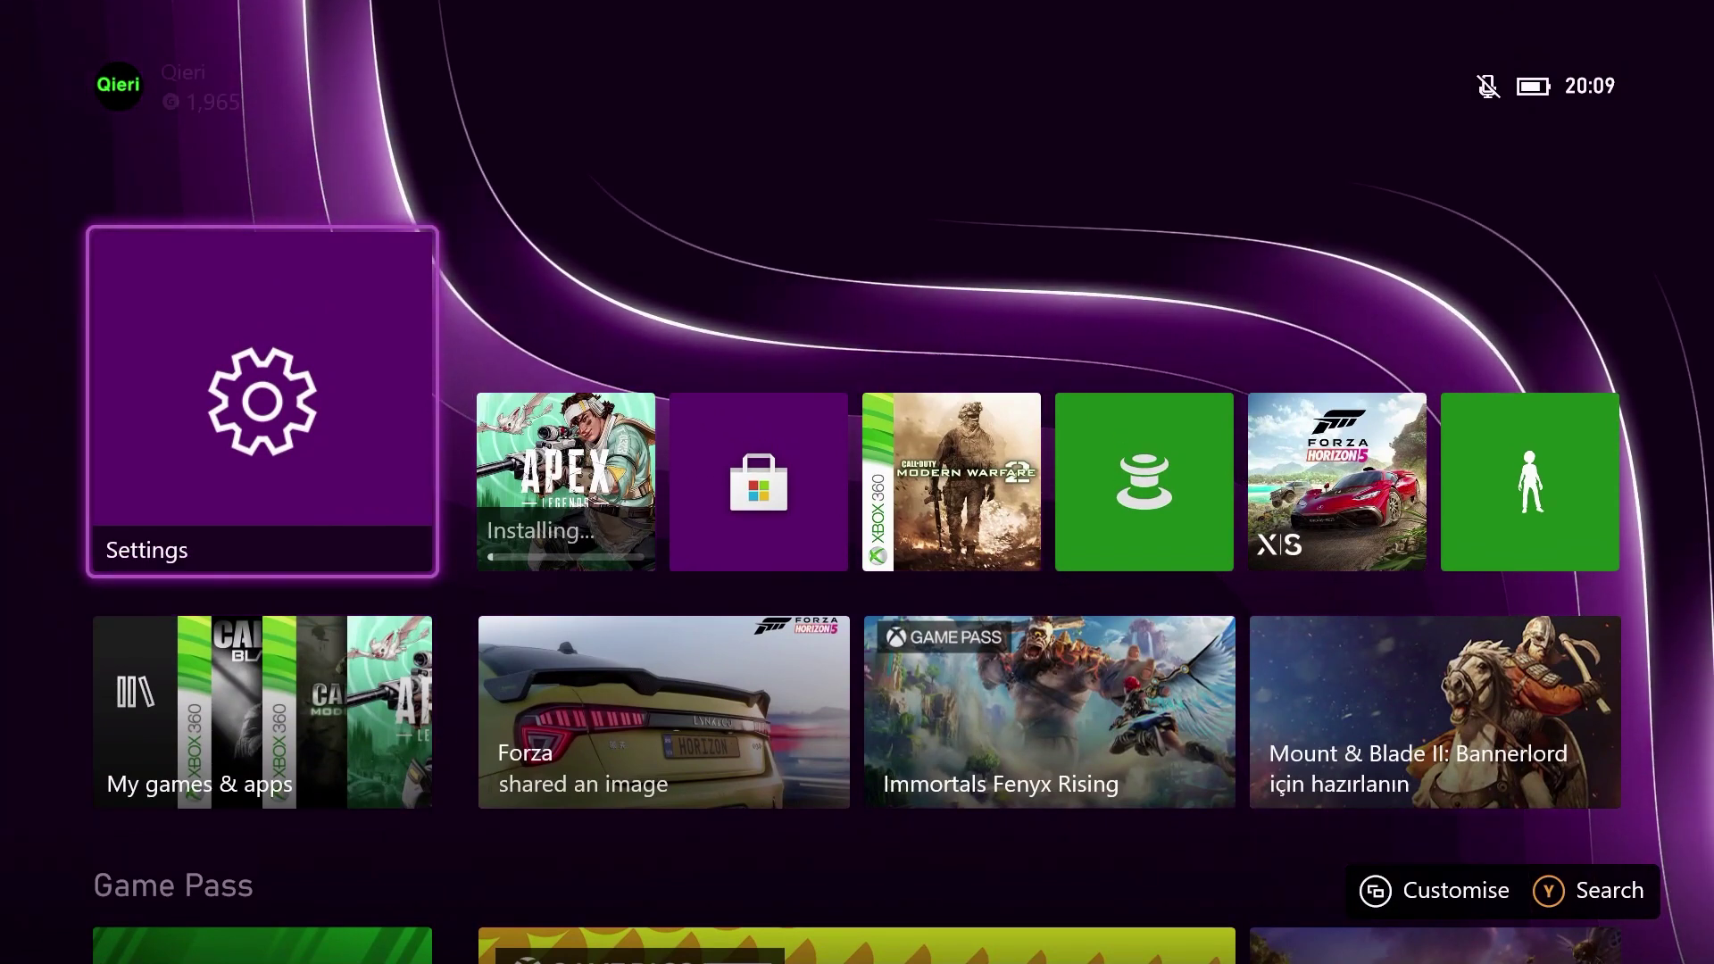
key(super)
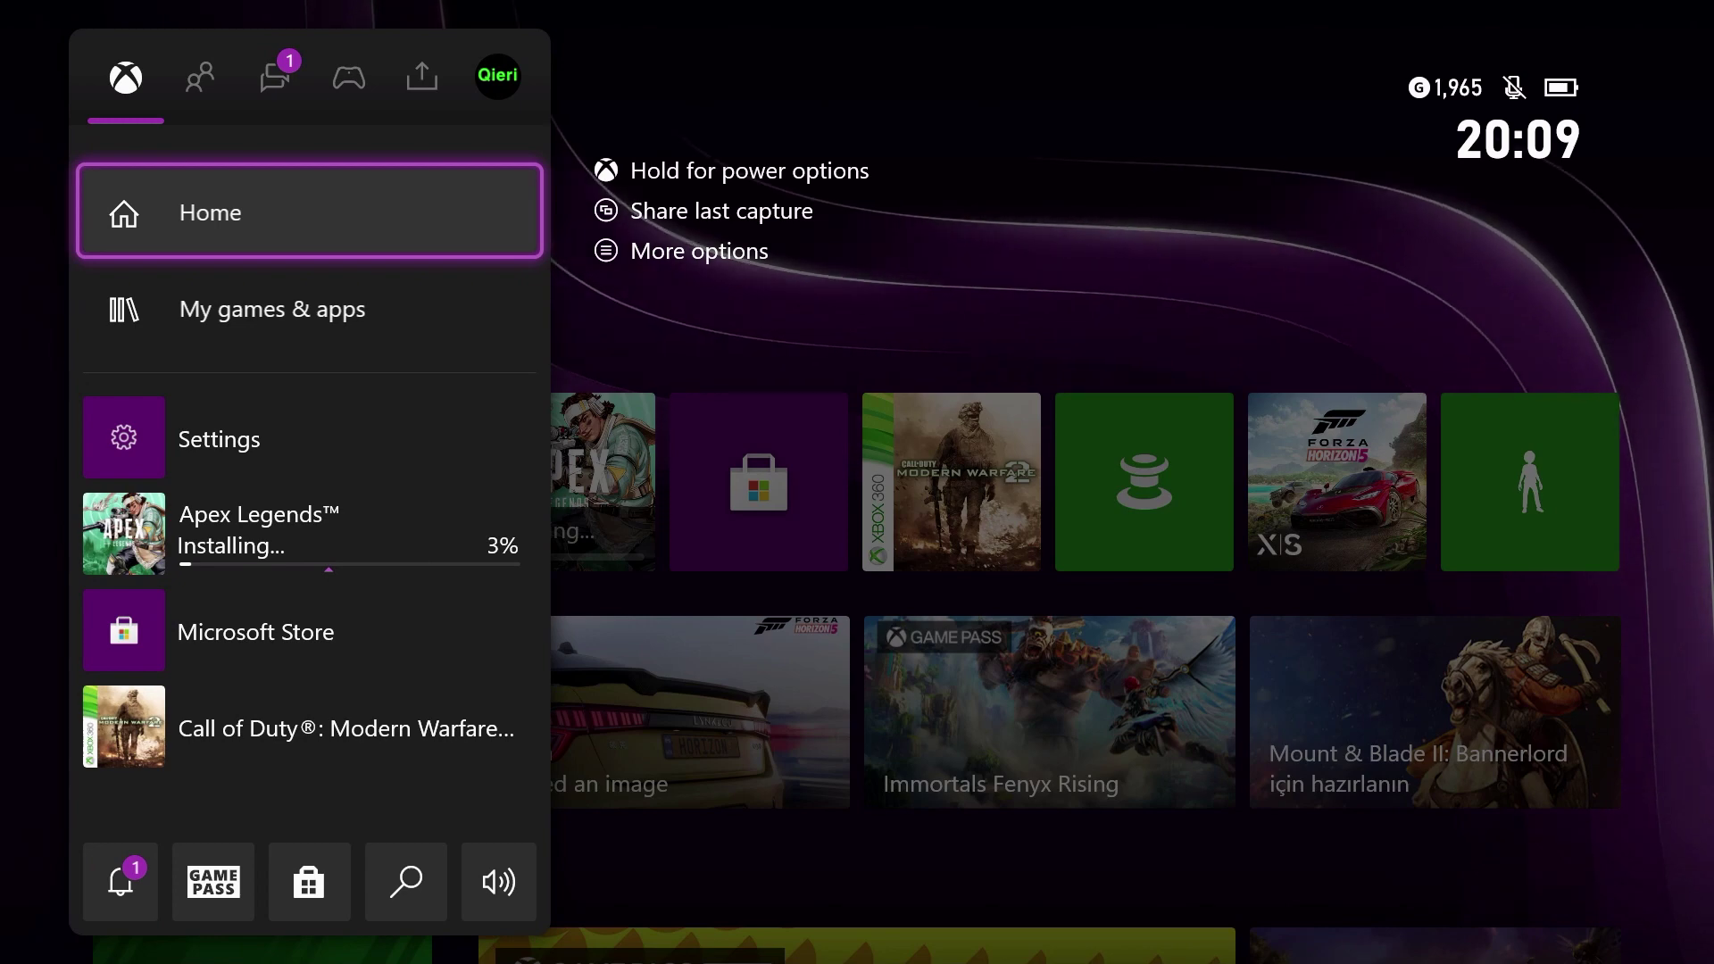
key(Right)
key(Right)
key(Right)
key(Right)
key(Right)
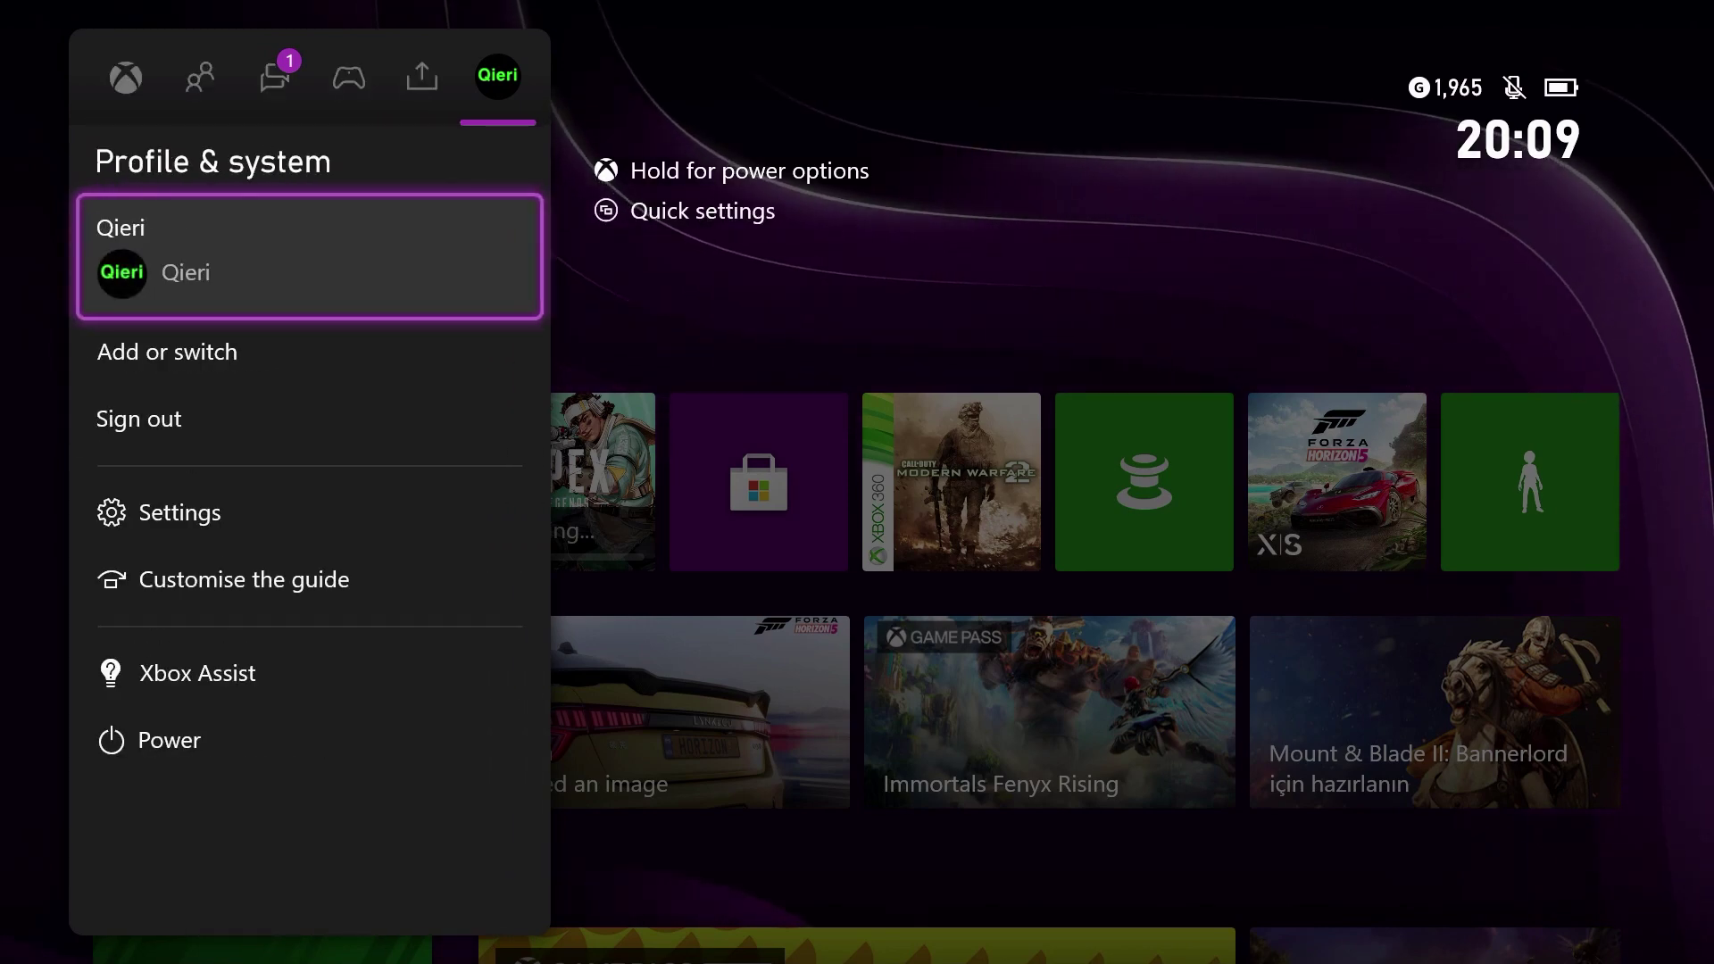
key(Down)
key(Down)
key(Down)
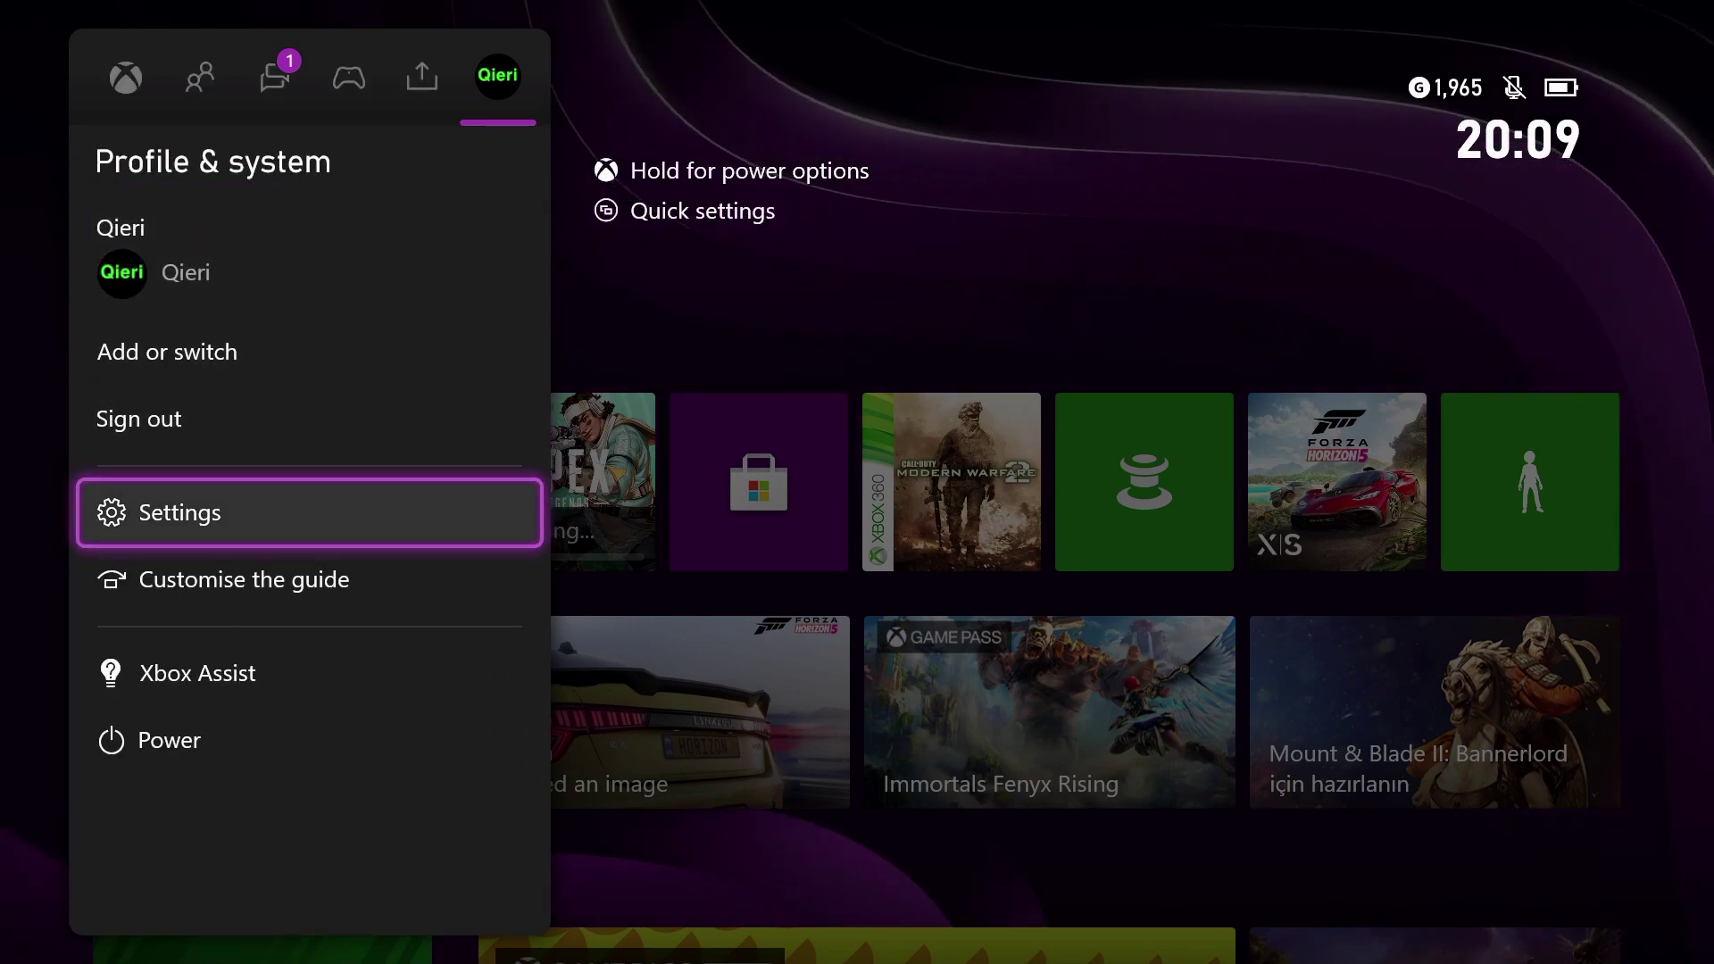
- Open Settings and go to the System > Updates page
key(Return)
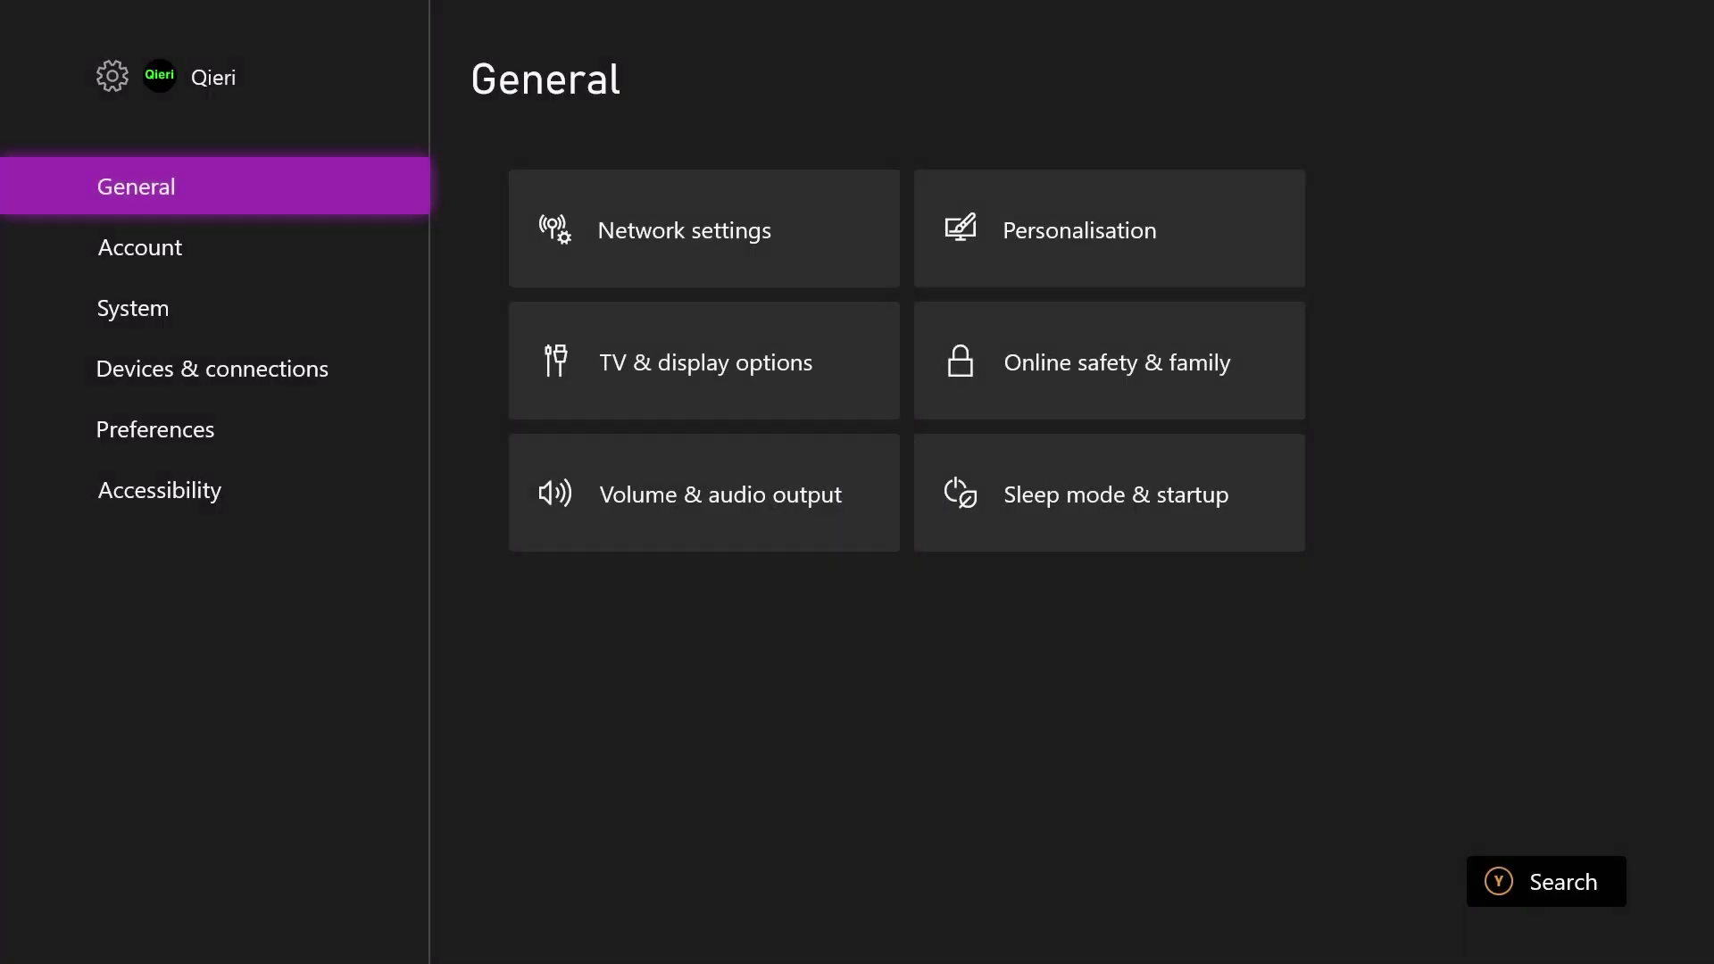
key(Down)
key(Down)
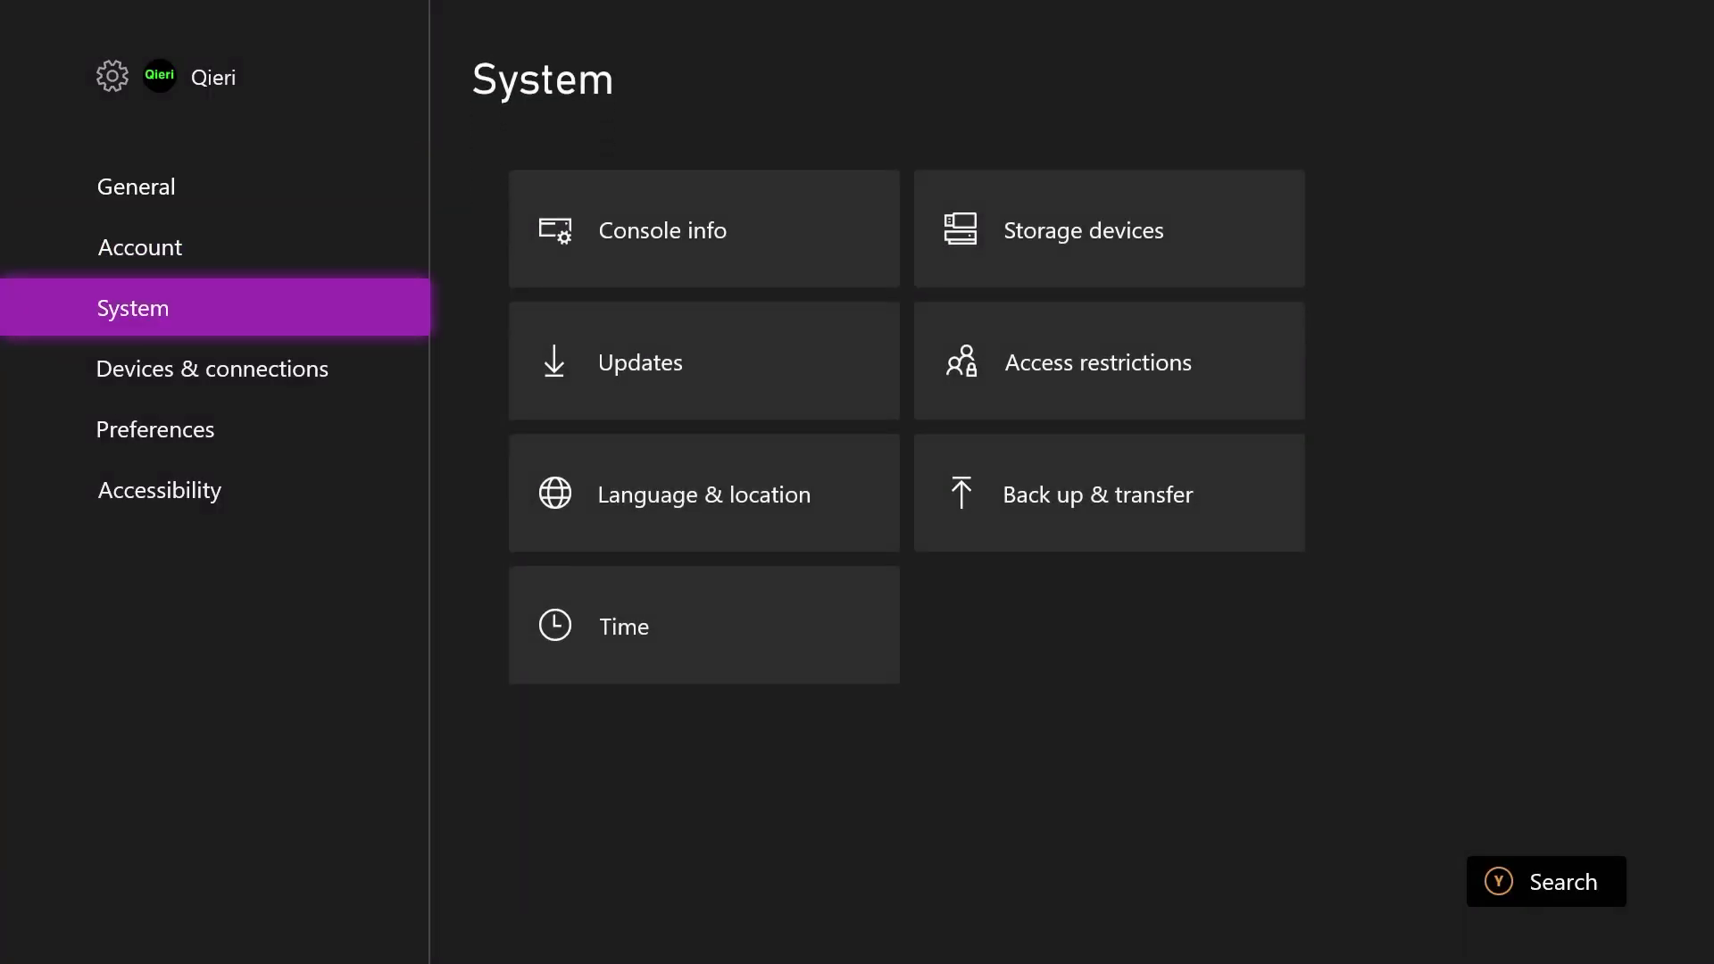
key(Right)
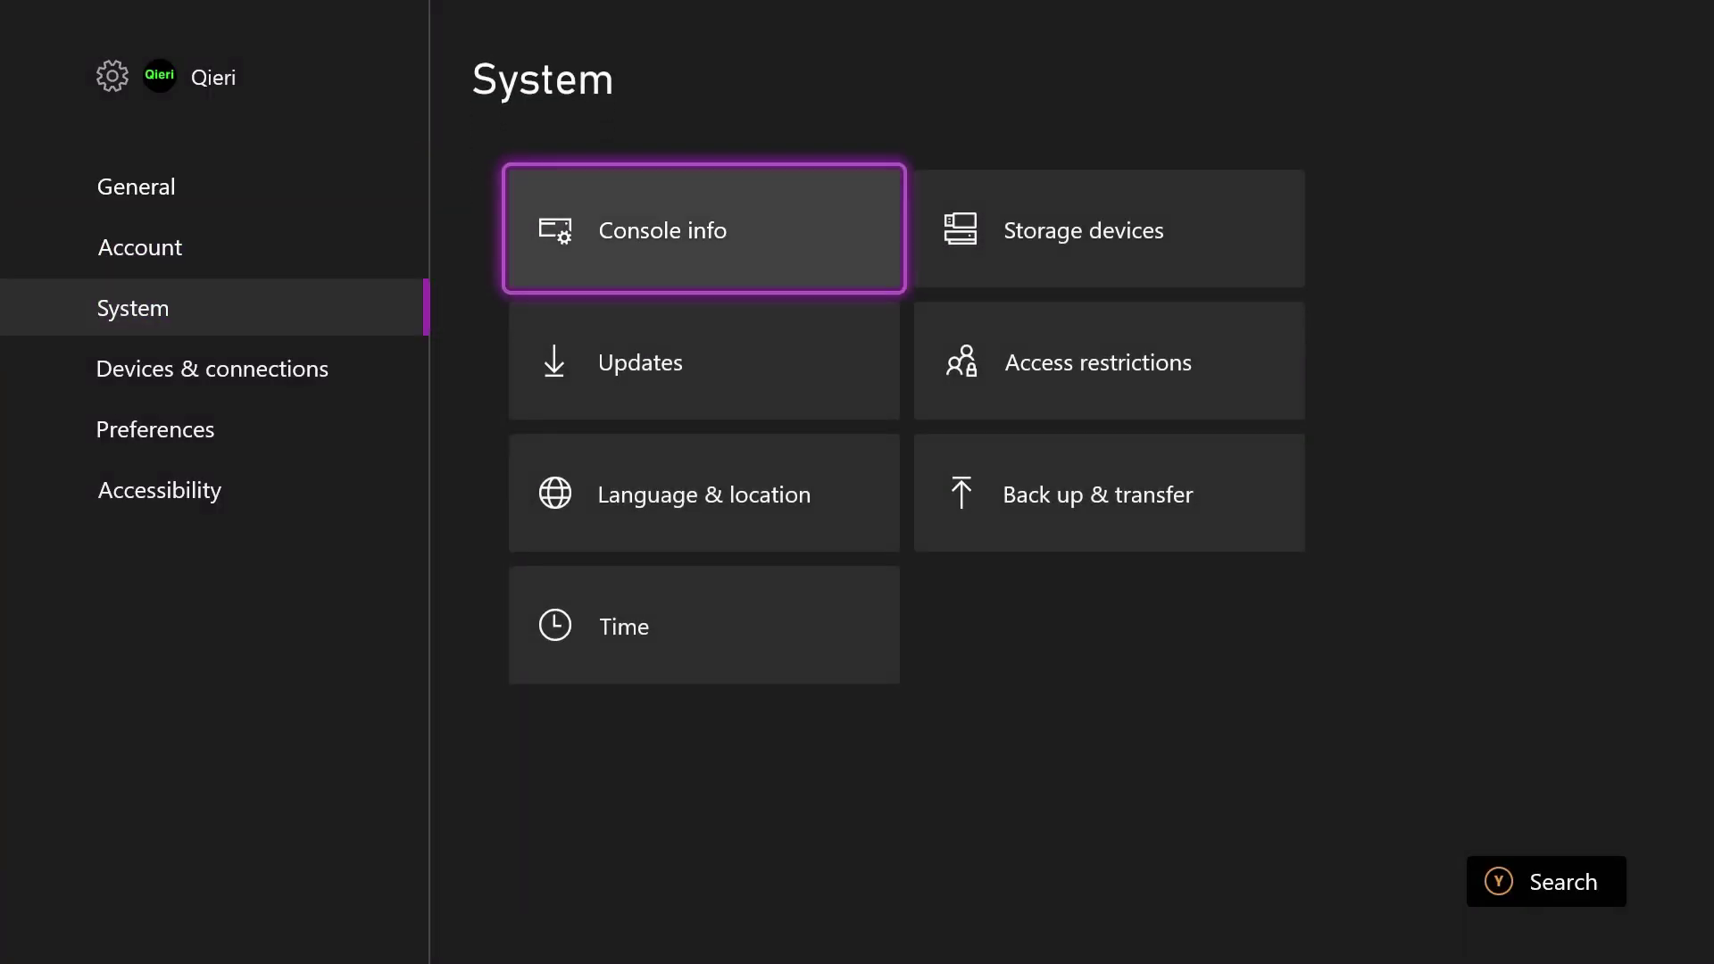
key(Down)
key(Return)
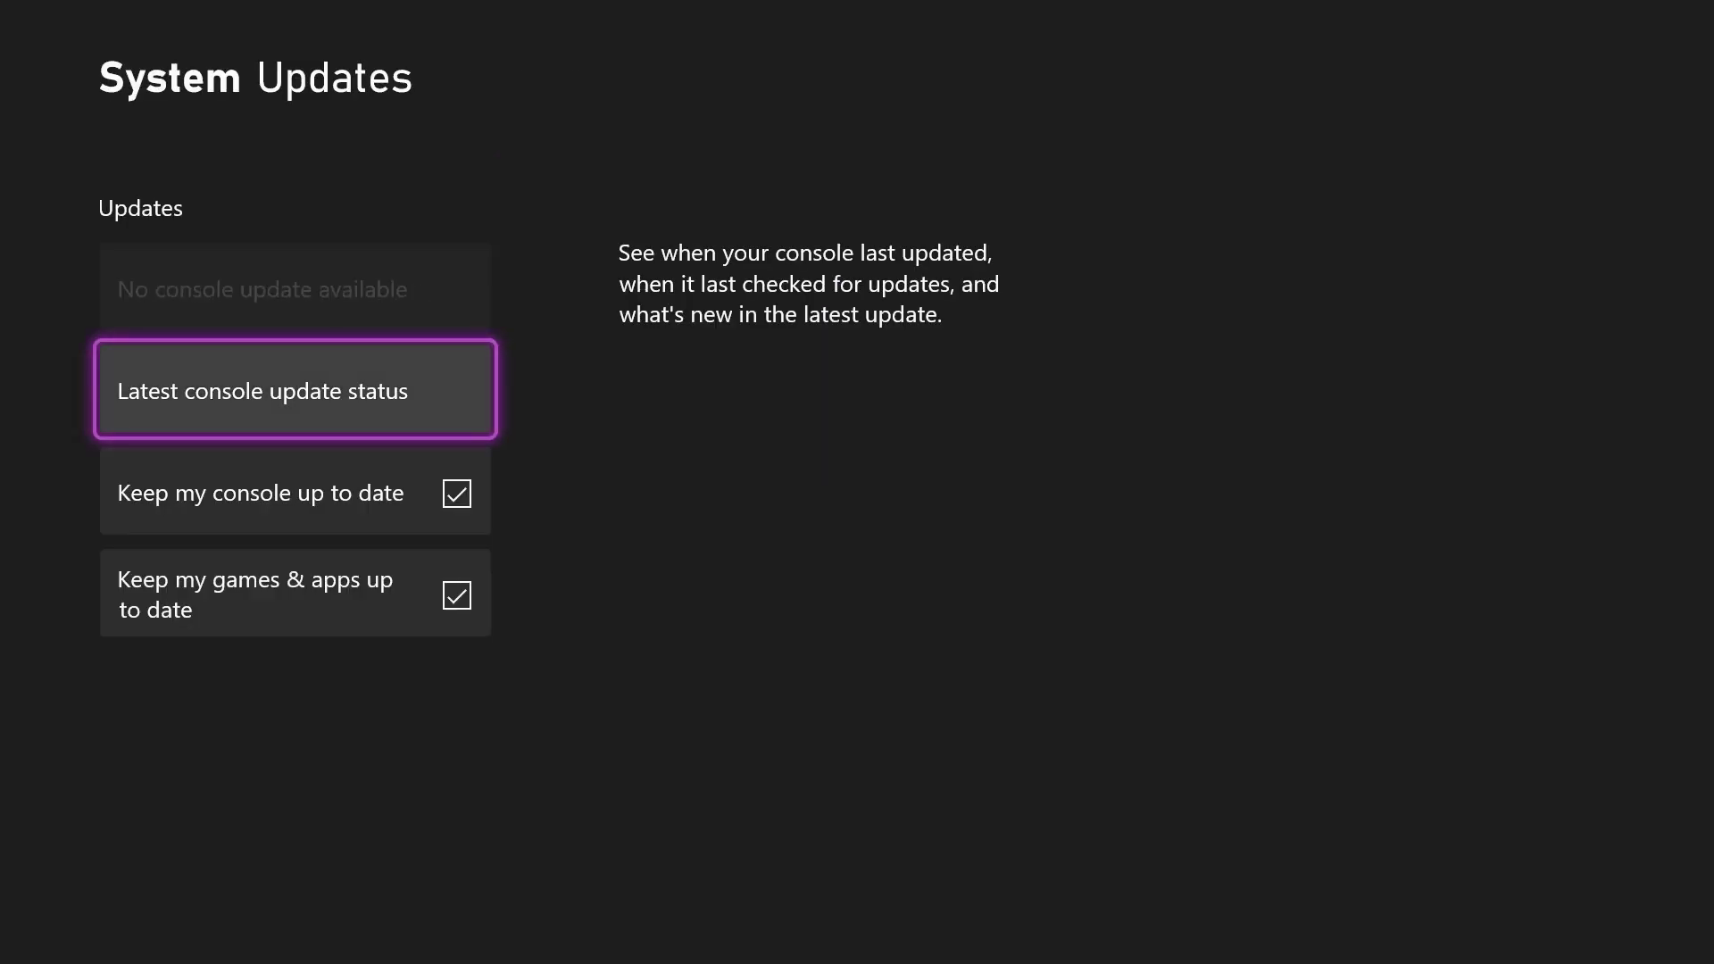
- Verify both 'Keep up to date' options are checked for console and games & apps, then return to System
key(Down)
key(Down)
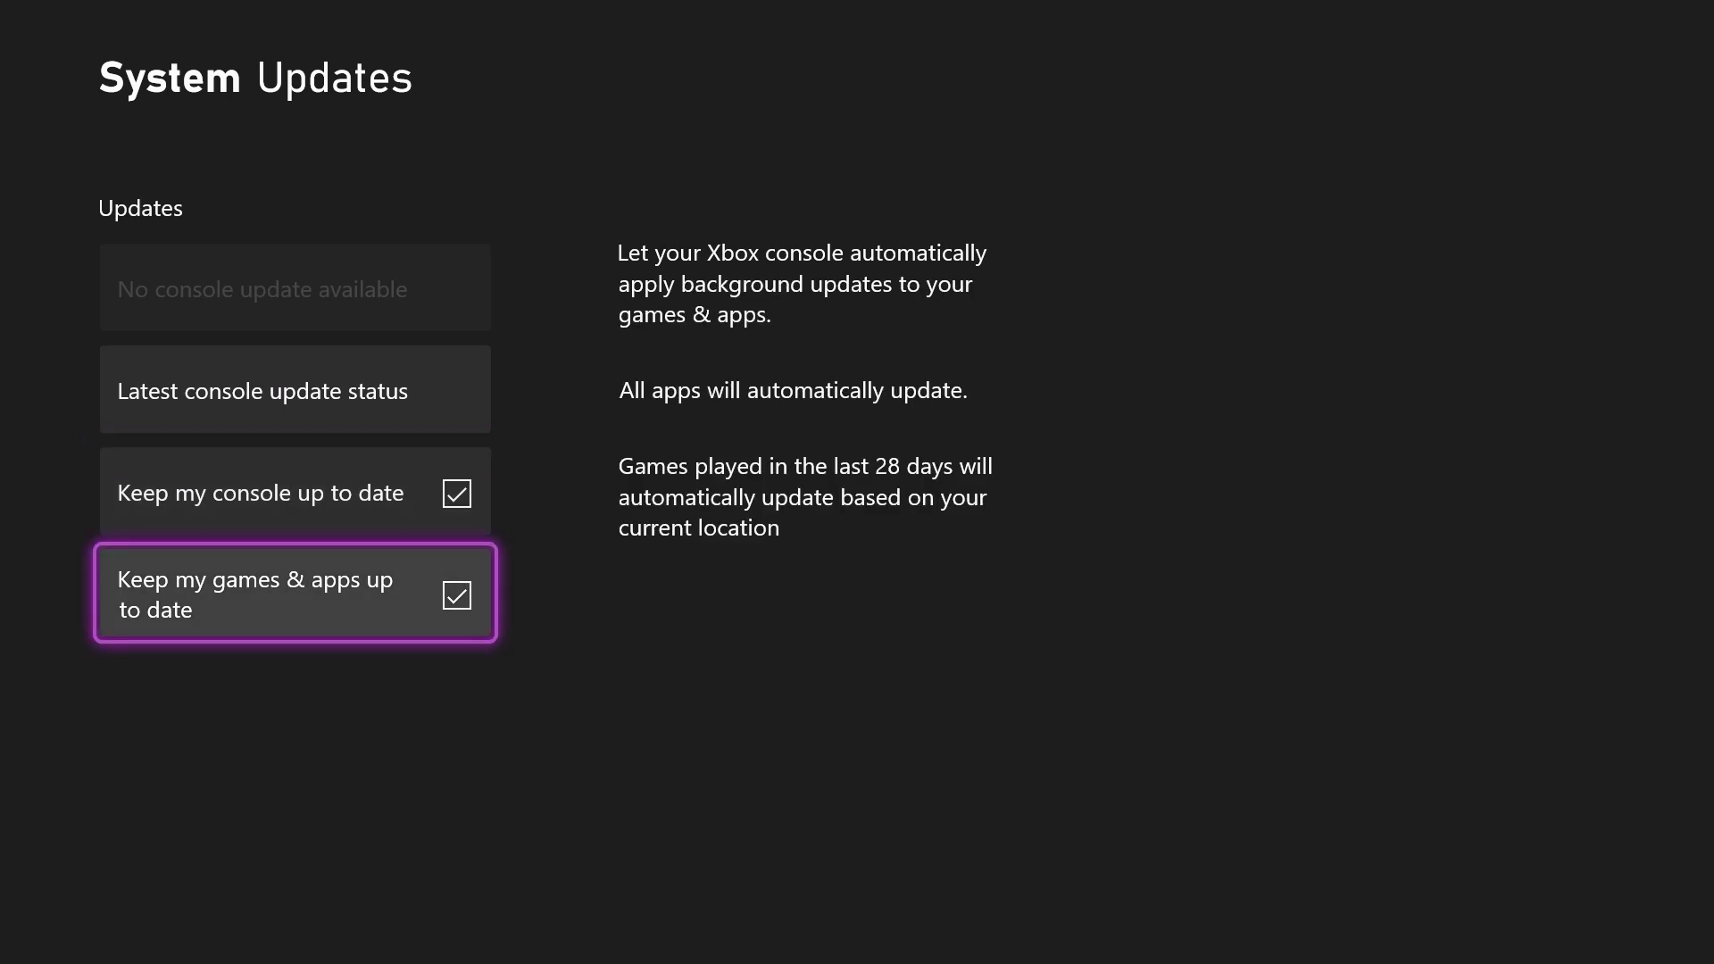
key(Up)
key(Down)
key(Up)
key(Down)
key(Escape)
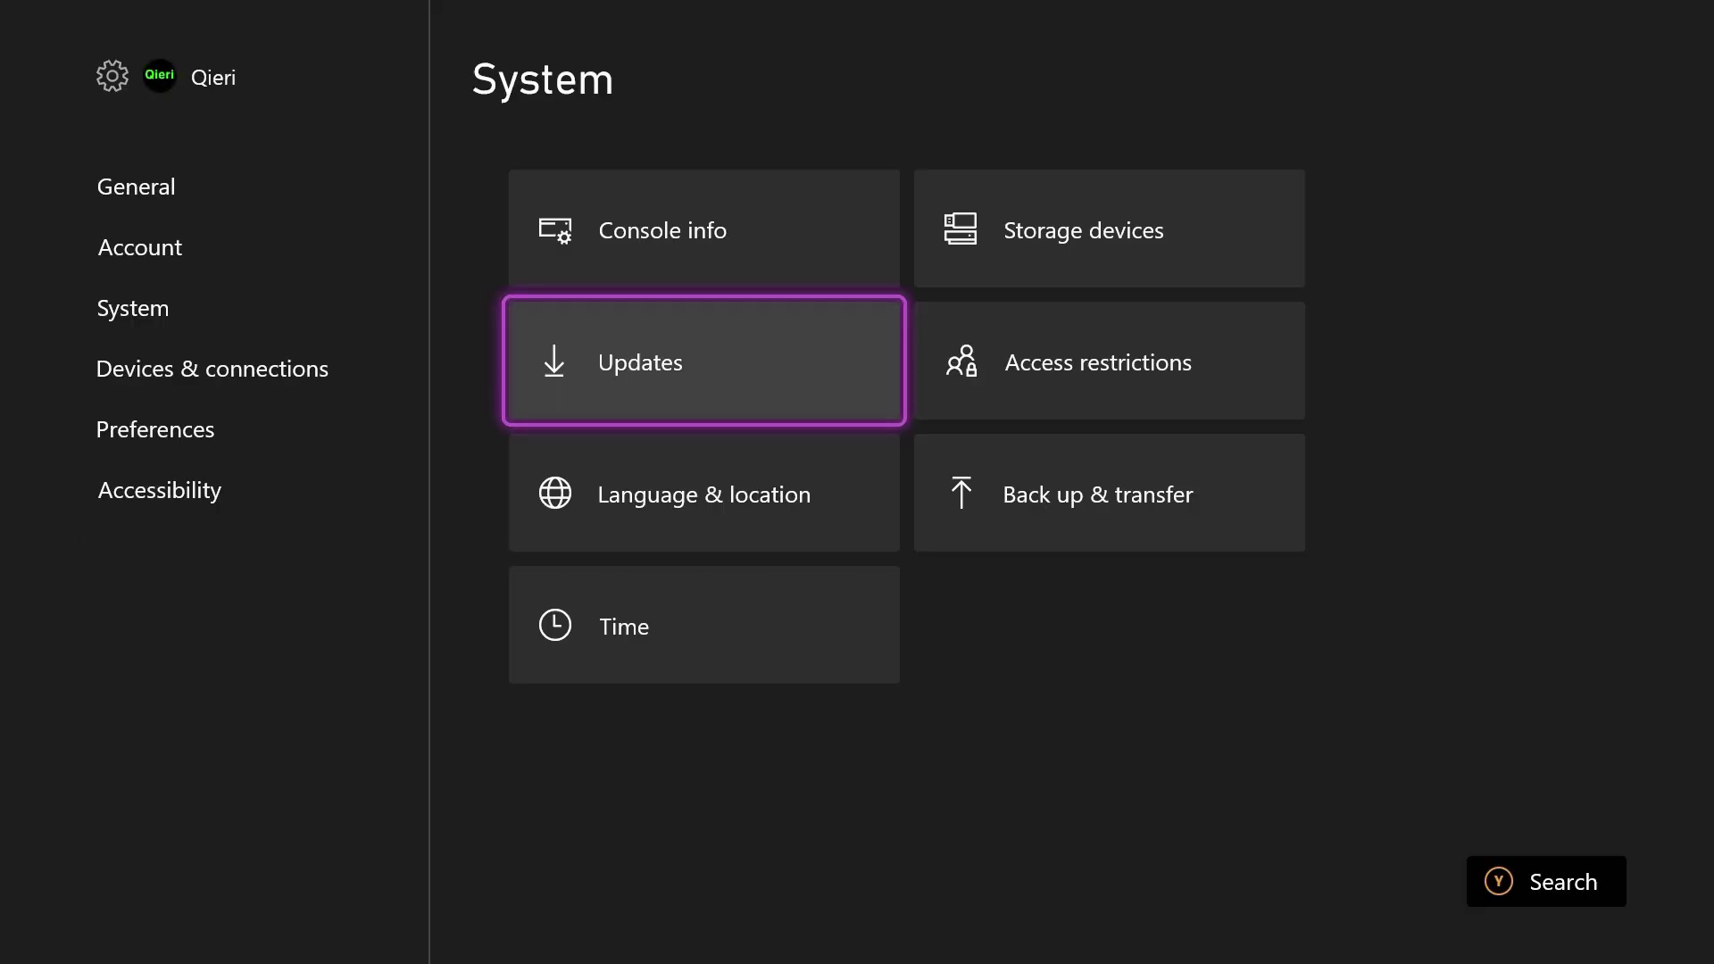
- Check the current network status on the General > Network settings page, then back out
key(Left)
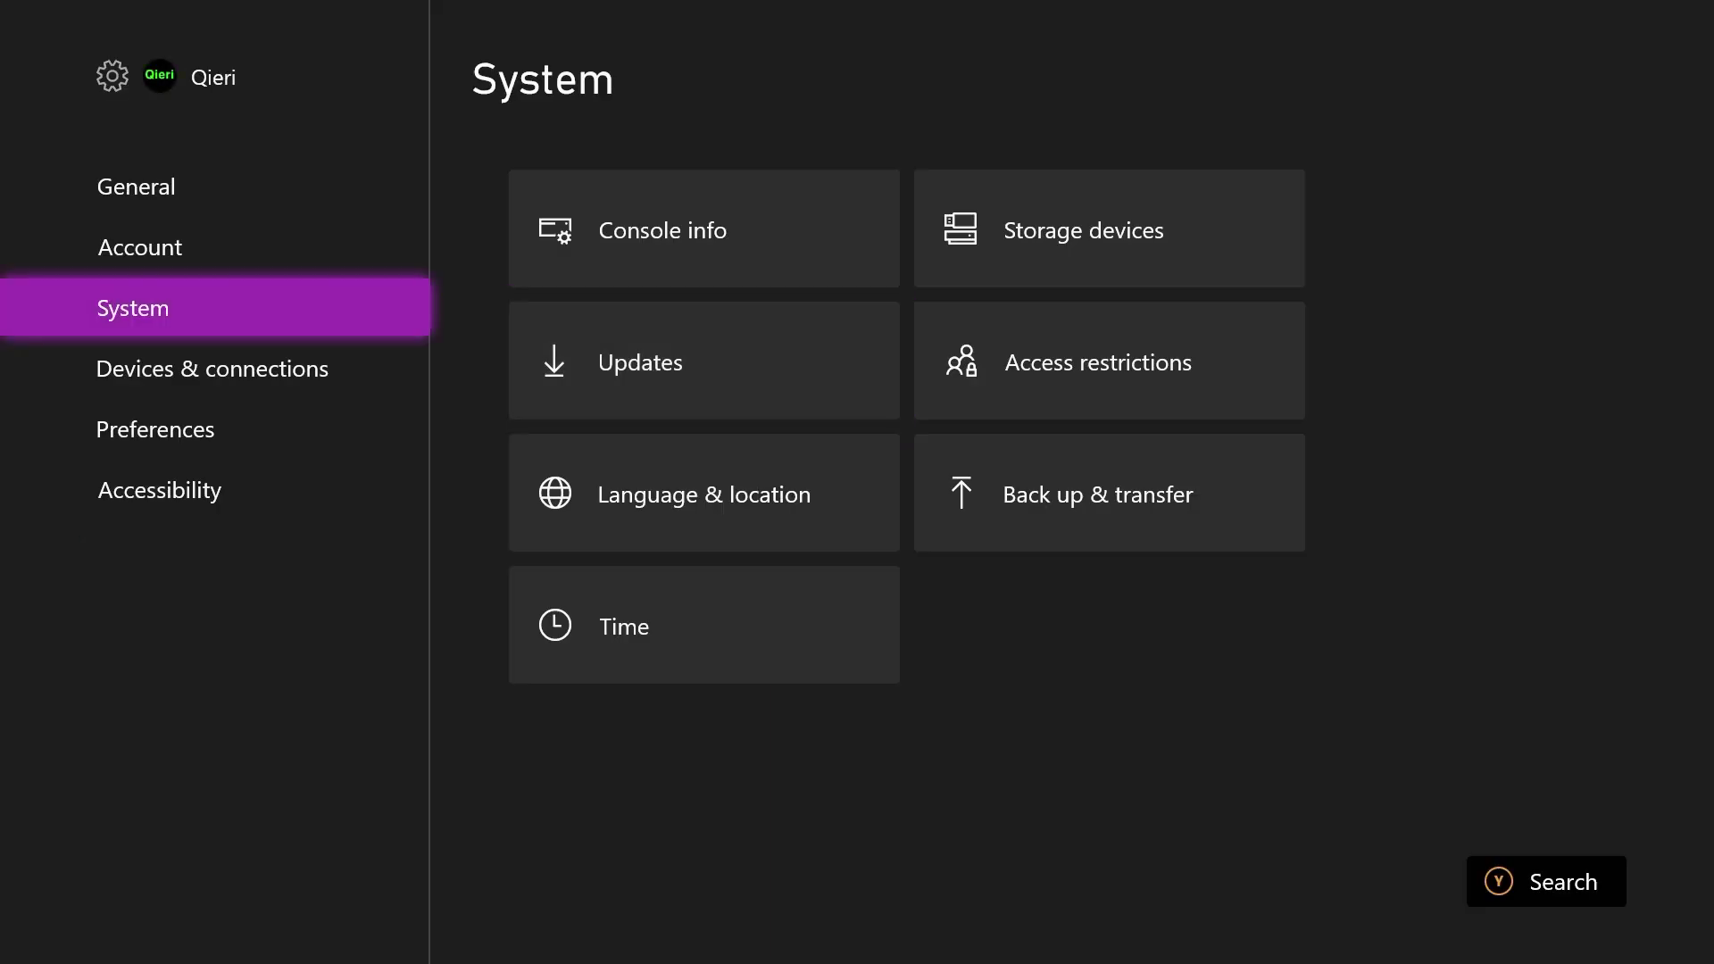
key(Up)
key(Up)
key(Right)
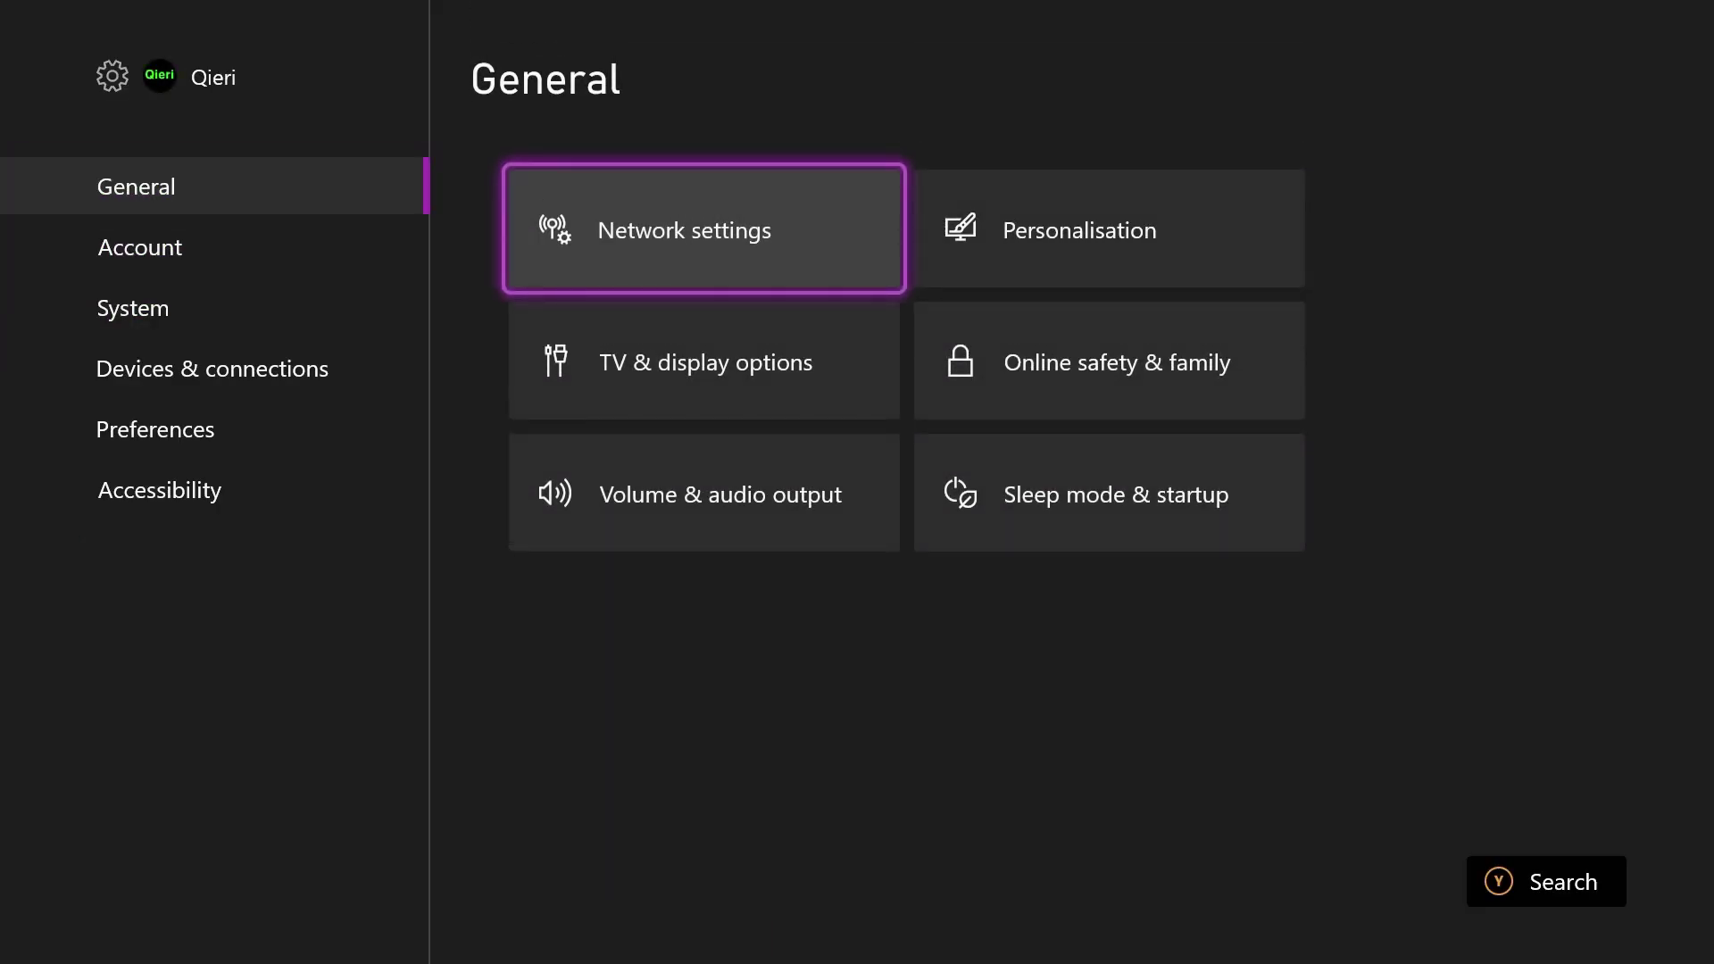
key(Return)
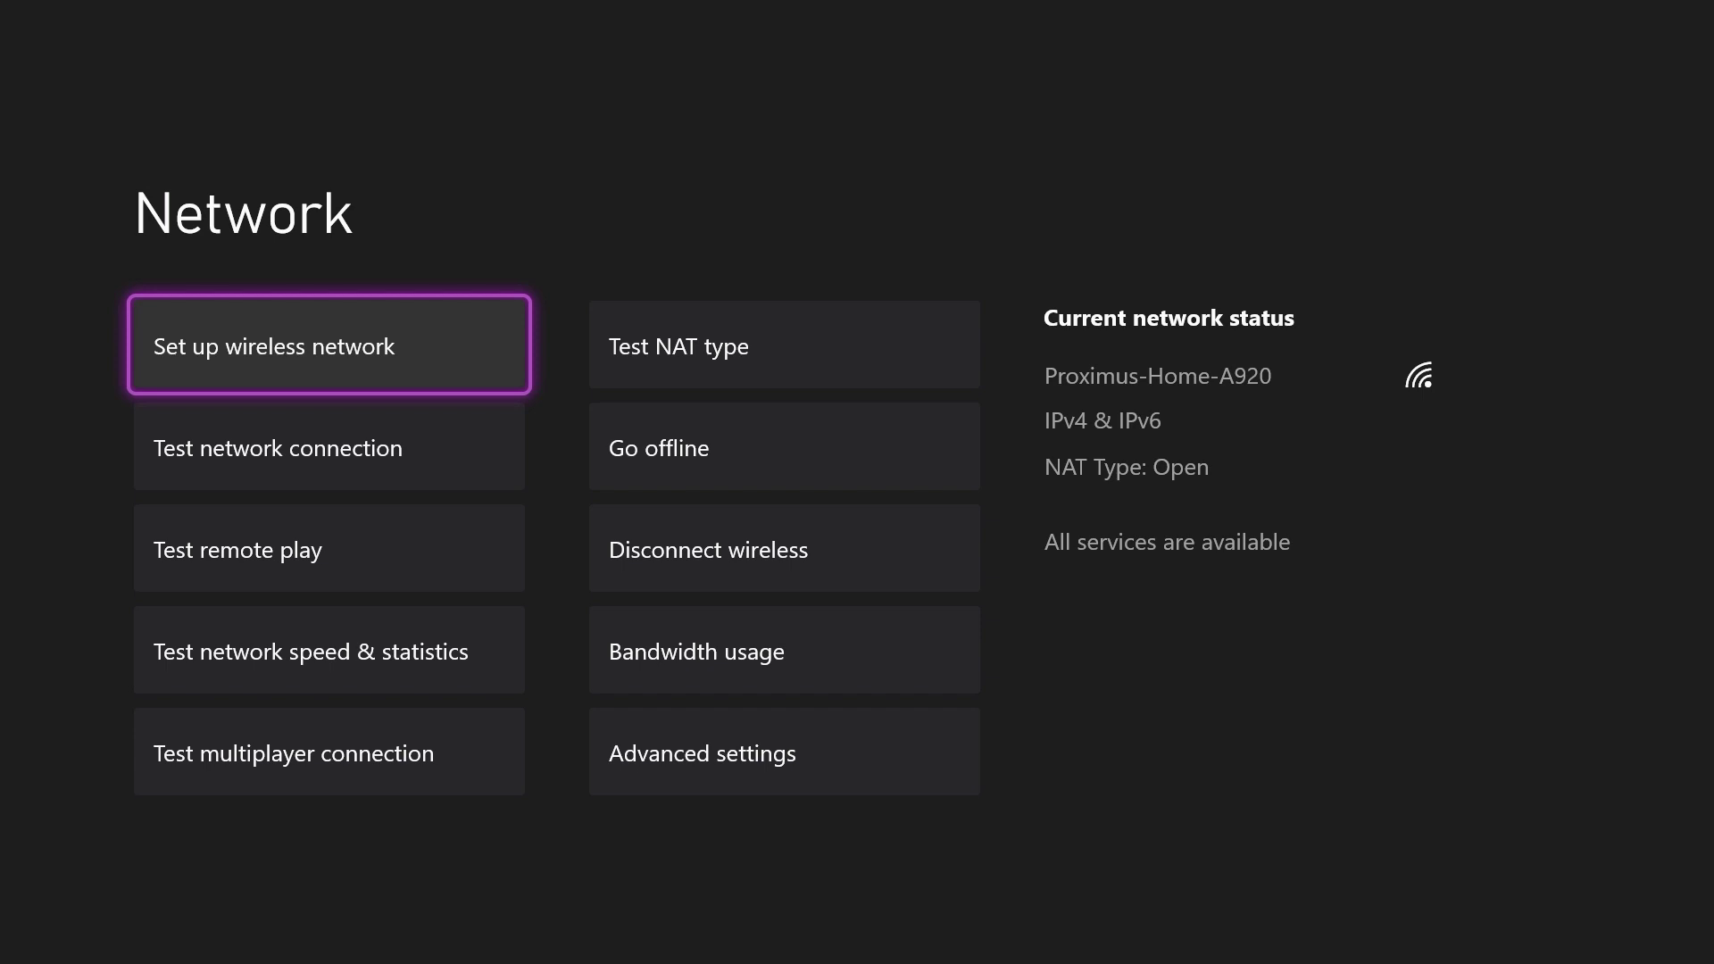
key(Down)
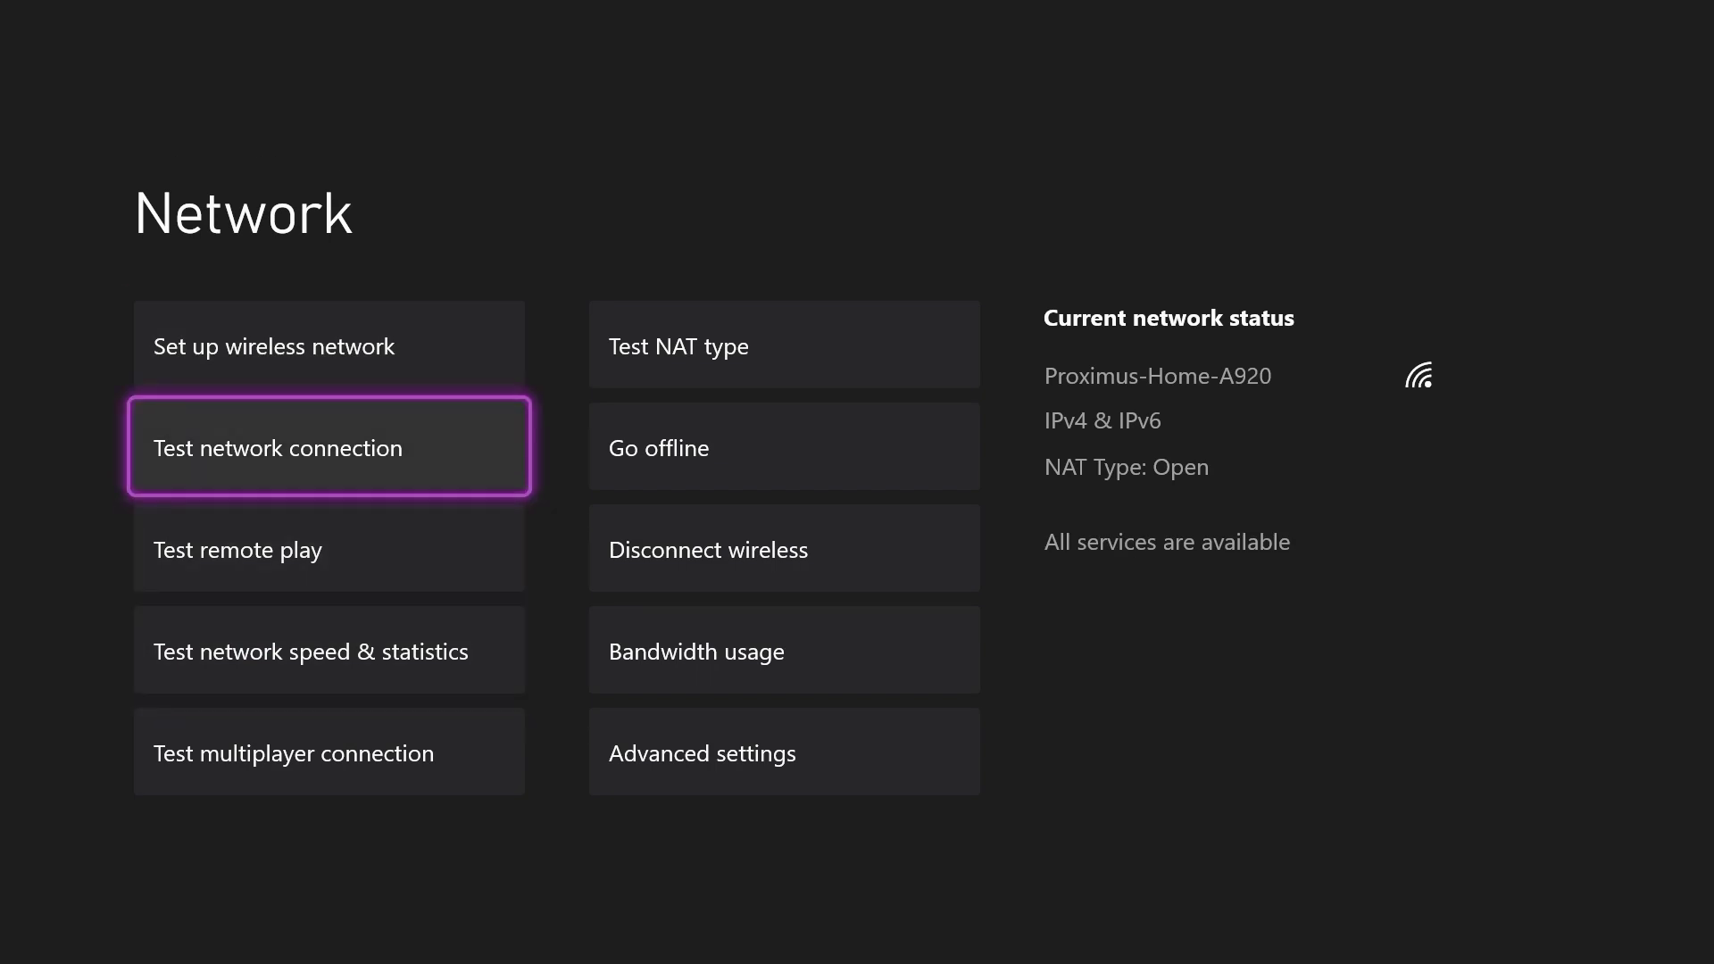
key(Escape)
- Open System > Storage devices and view what is installed on internal storage
key(Left)
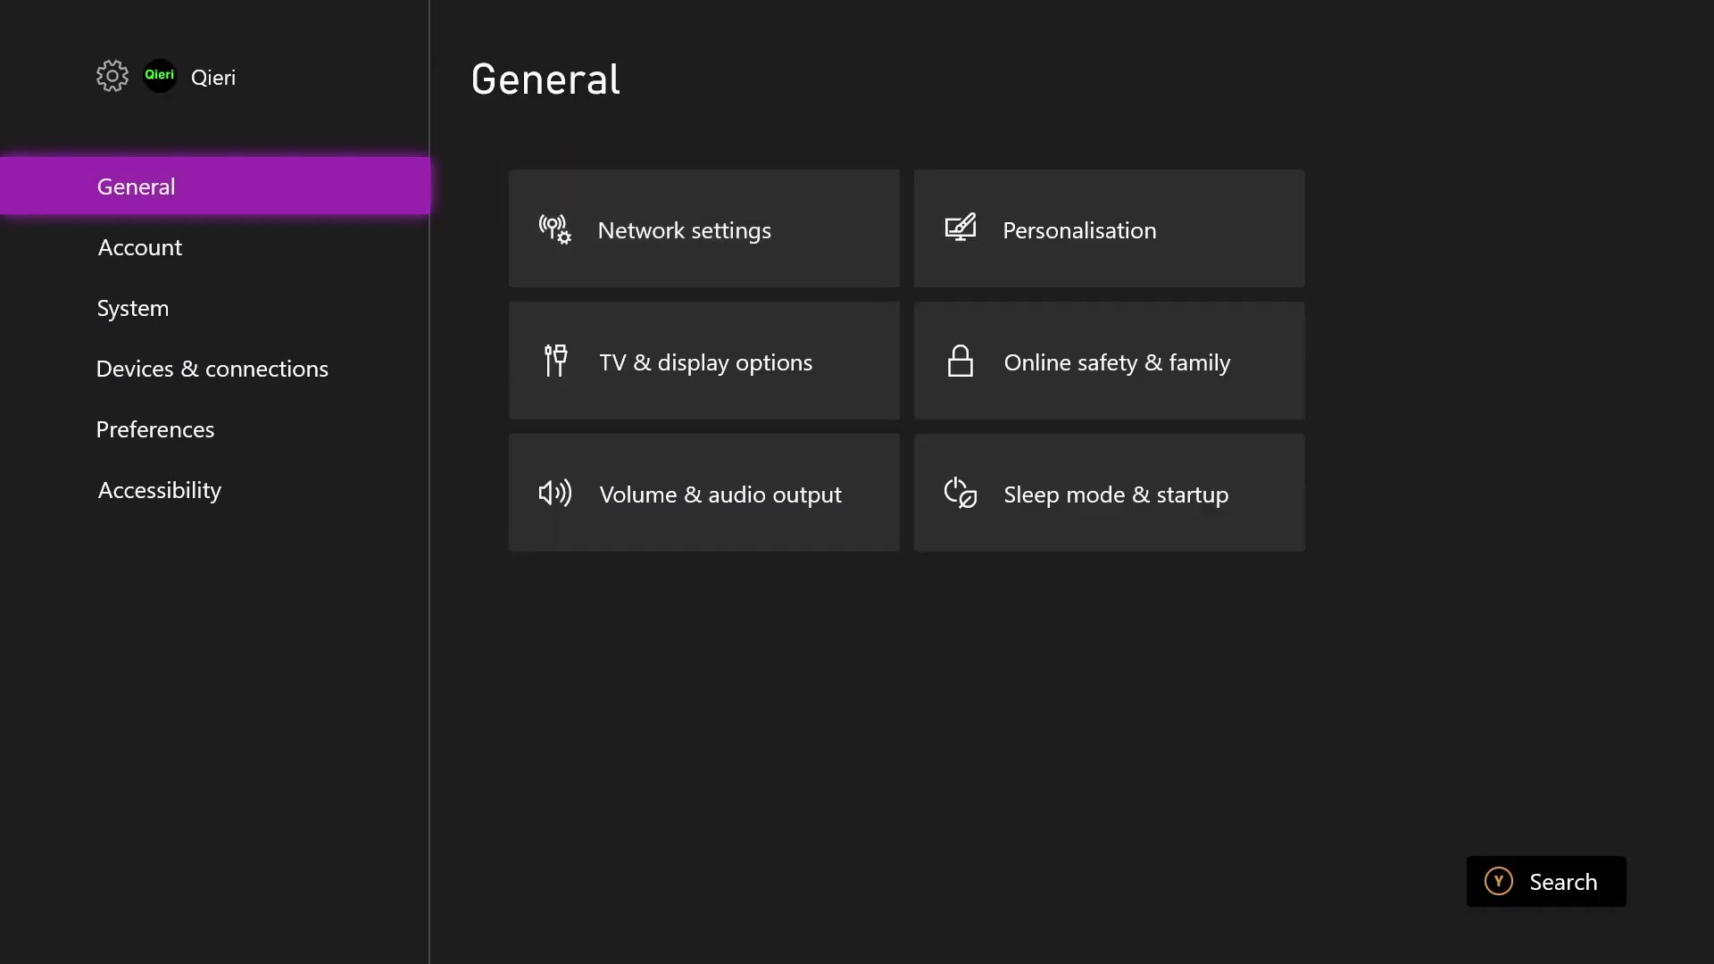
key(Down)
key(Down)
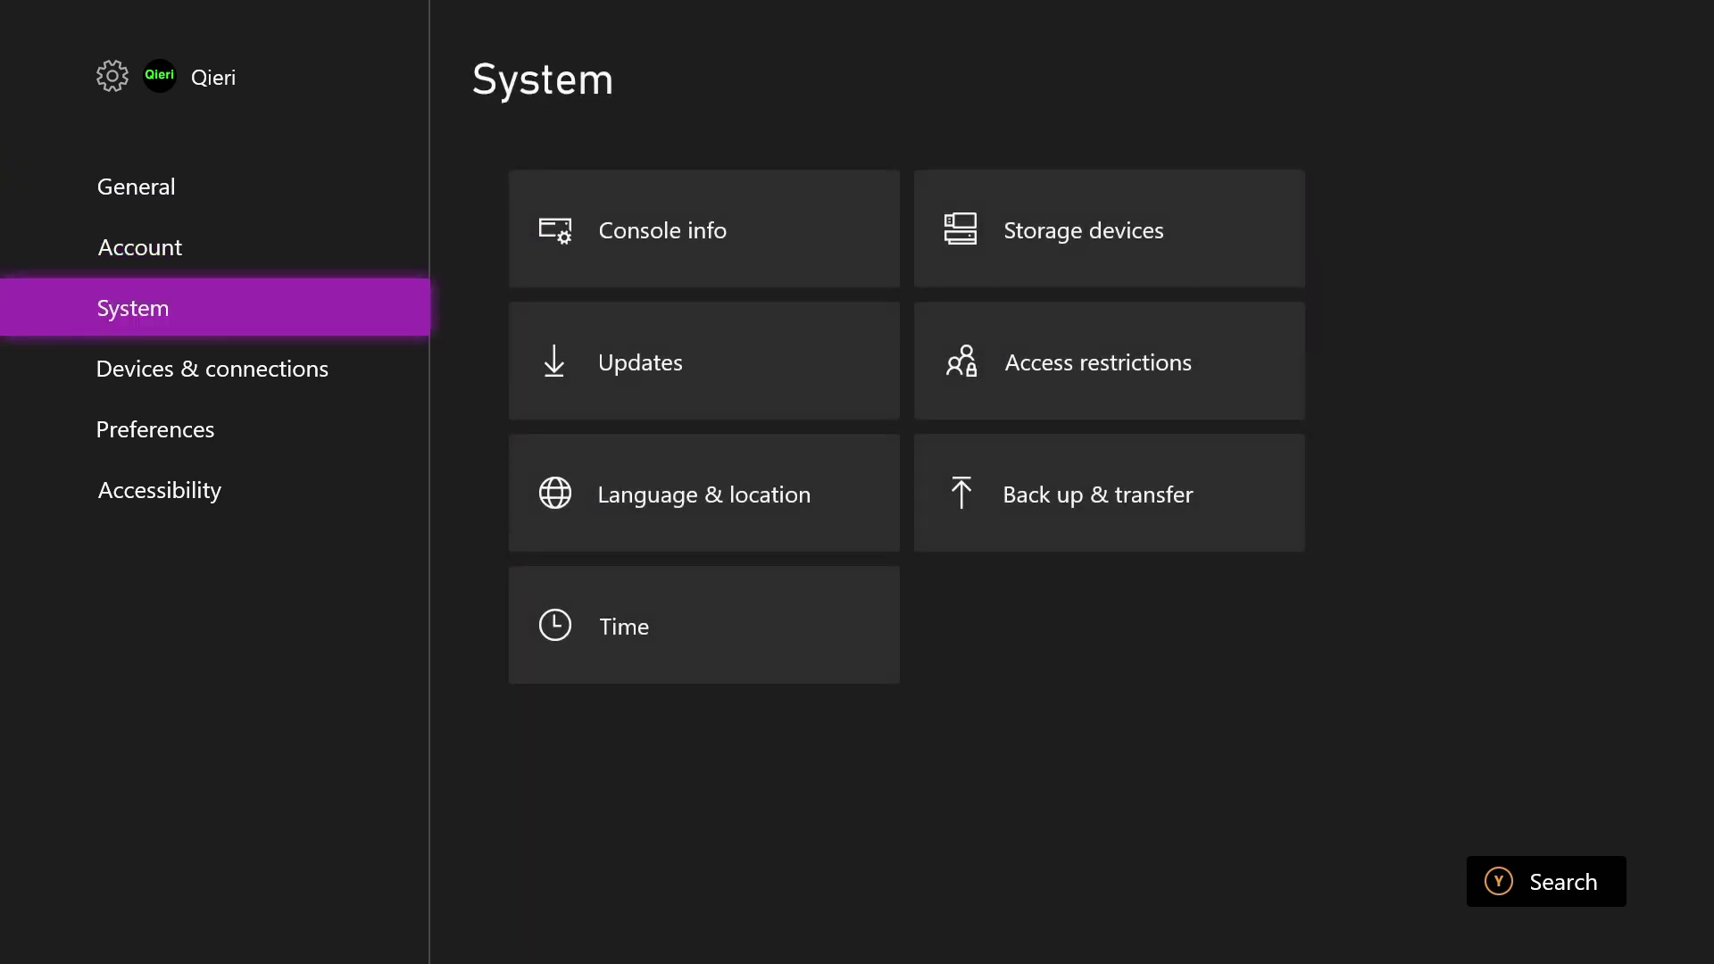
key(Right)
key(Right)
key(Return)
key(Return)
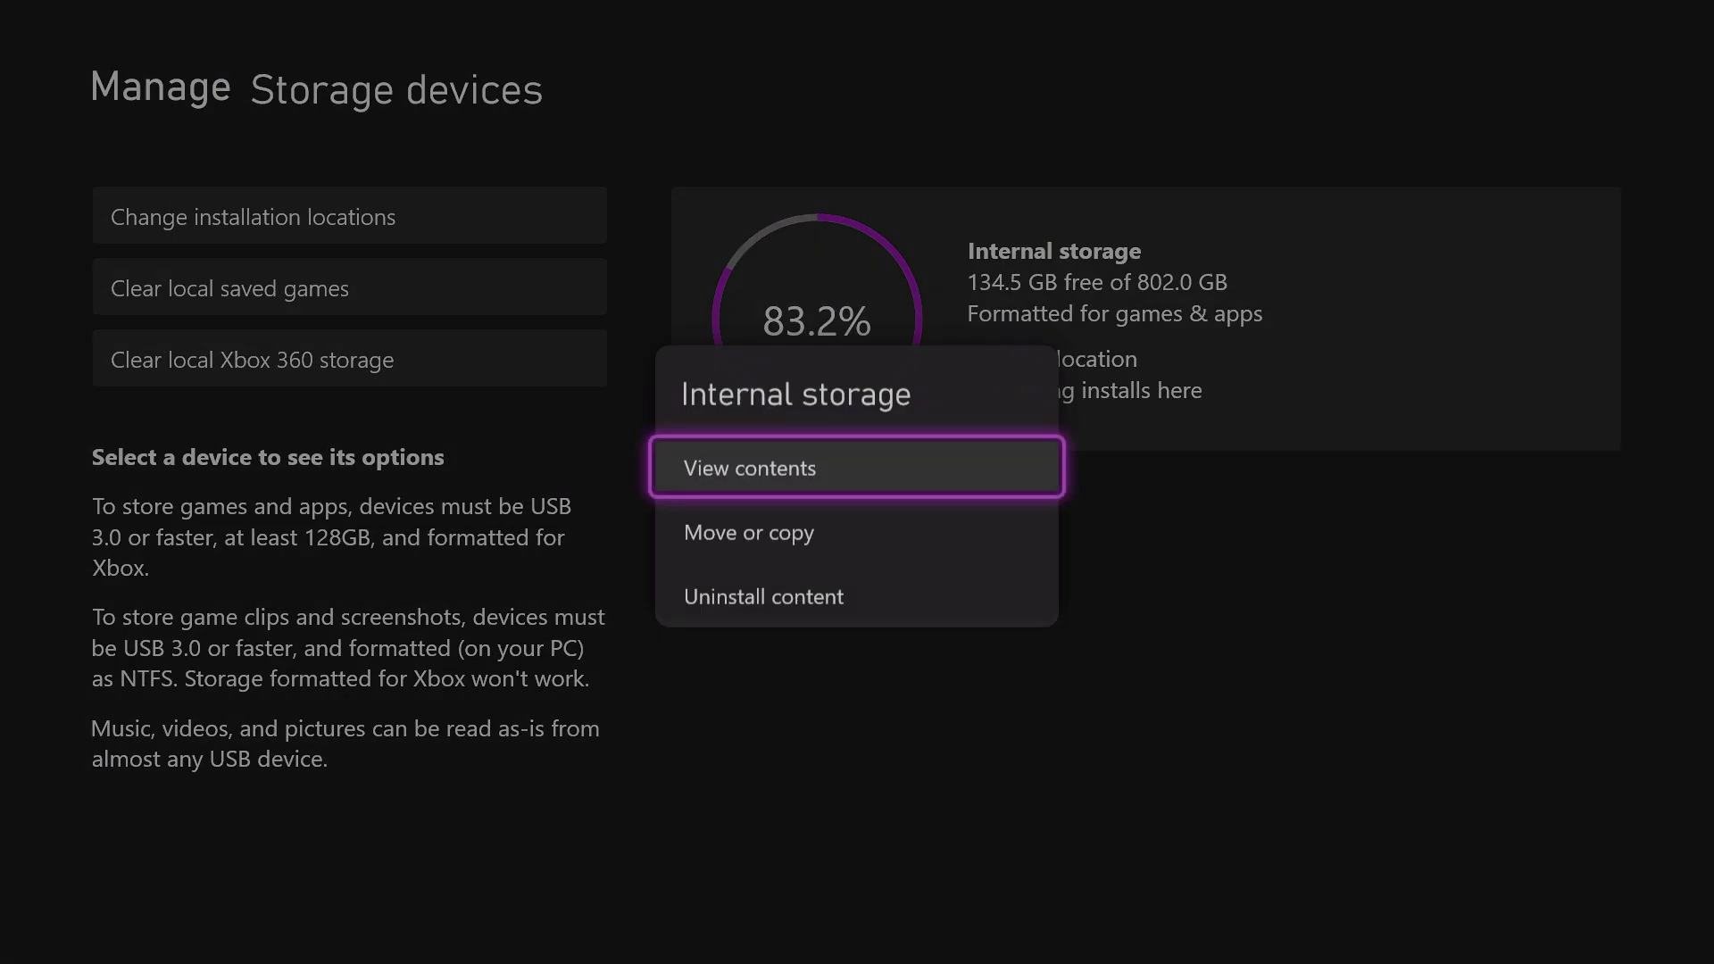
key(Return)
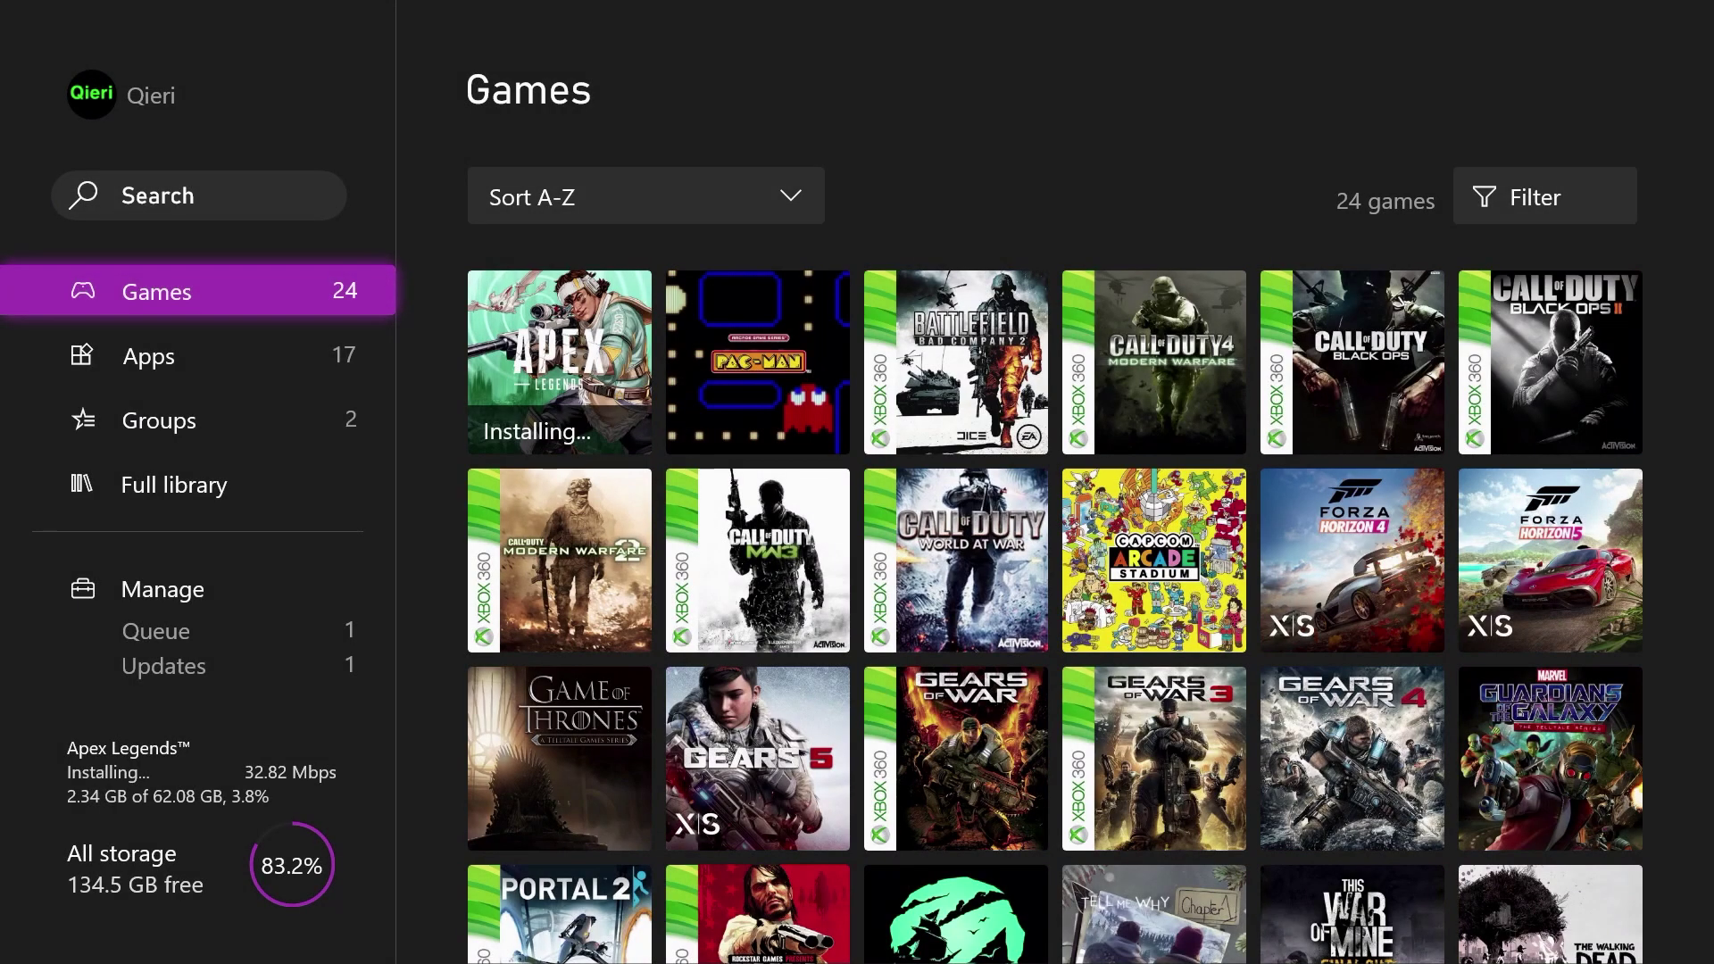
- Switch between the Games, Apps and Groups collections, glancing at the installing Apex Legends
key(Right)
key(Left)
key(Down)
key(Up)
key(Down)
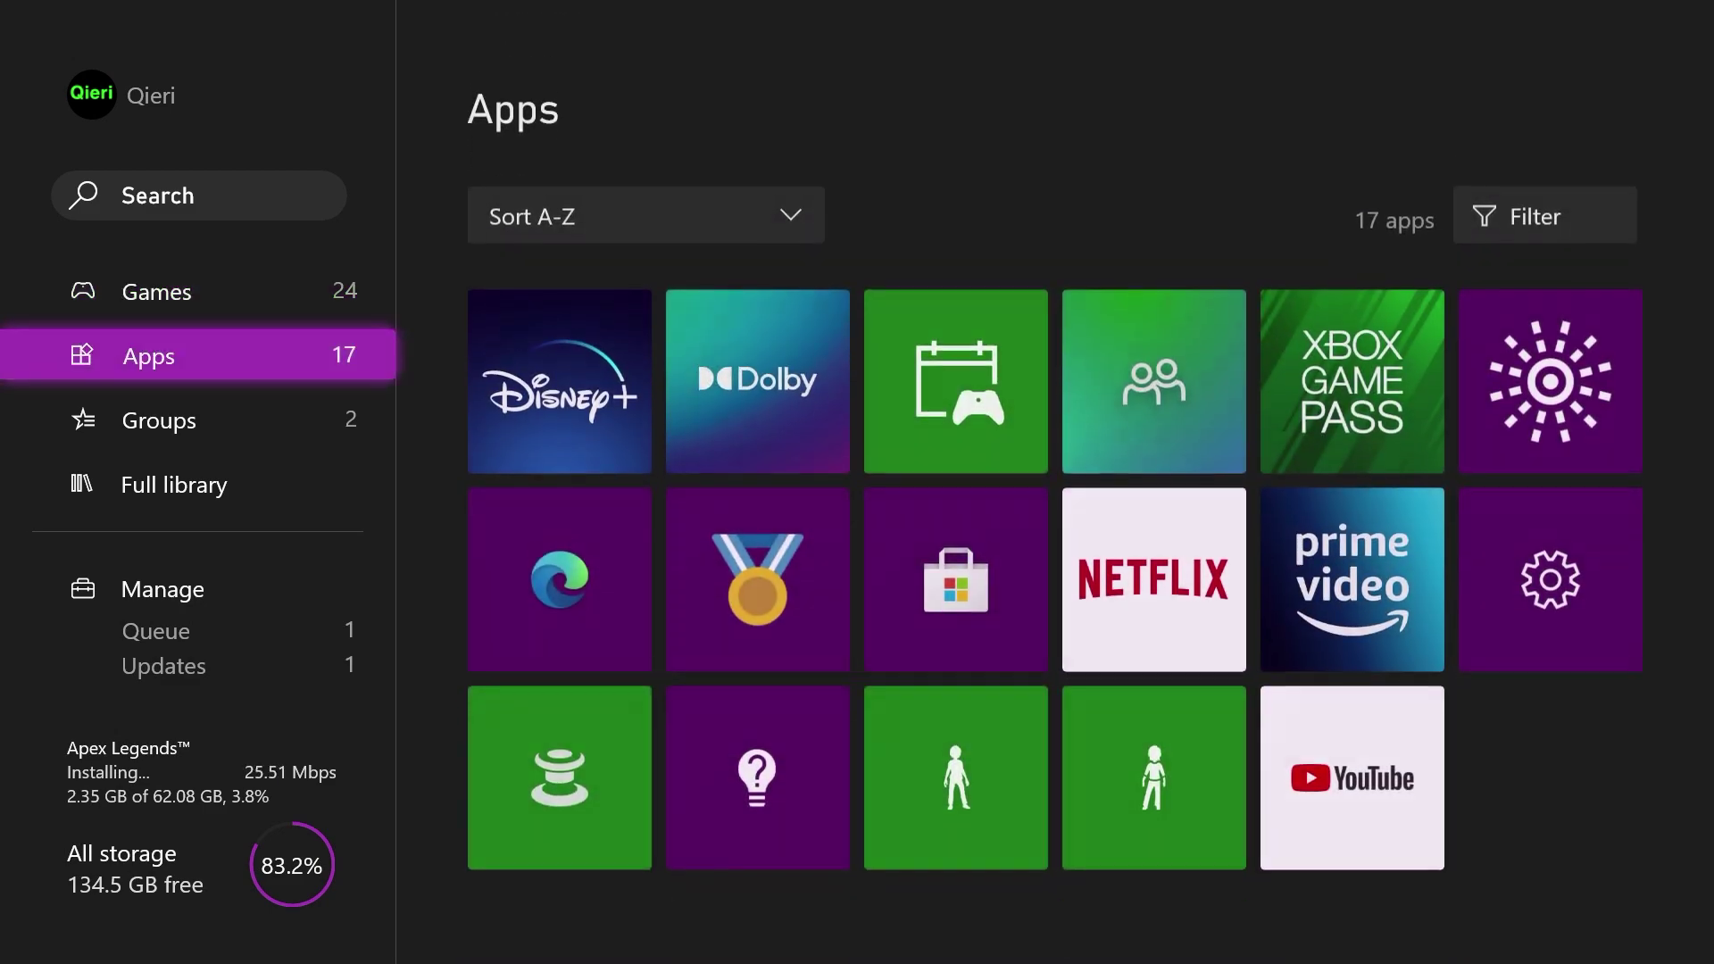
key(Up)
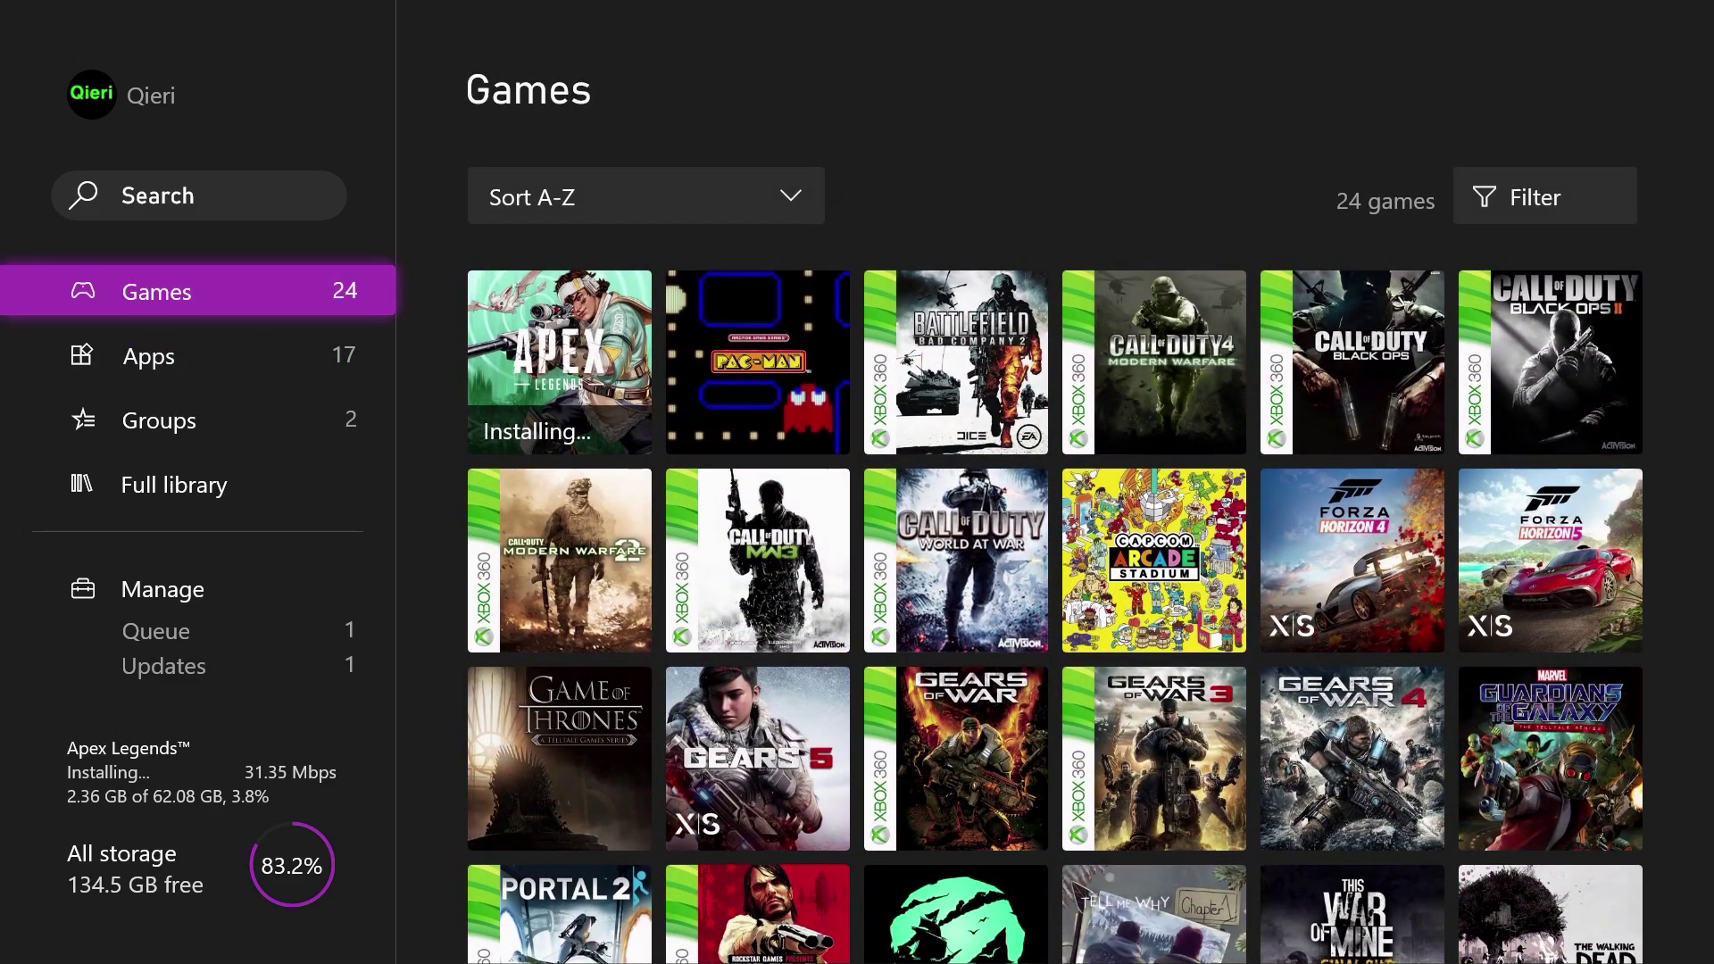
key(Down)
key(Up)
key(Right)
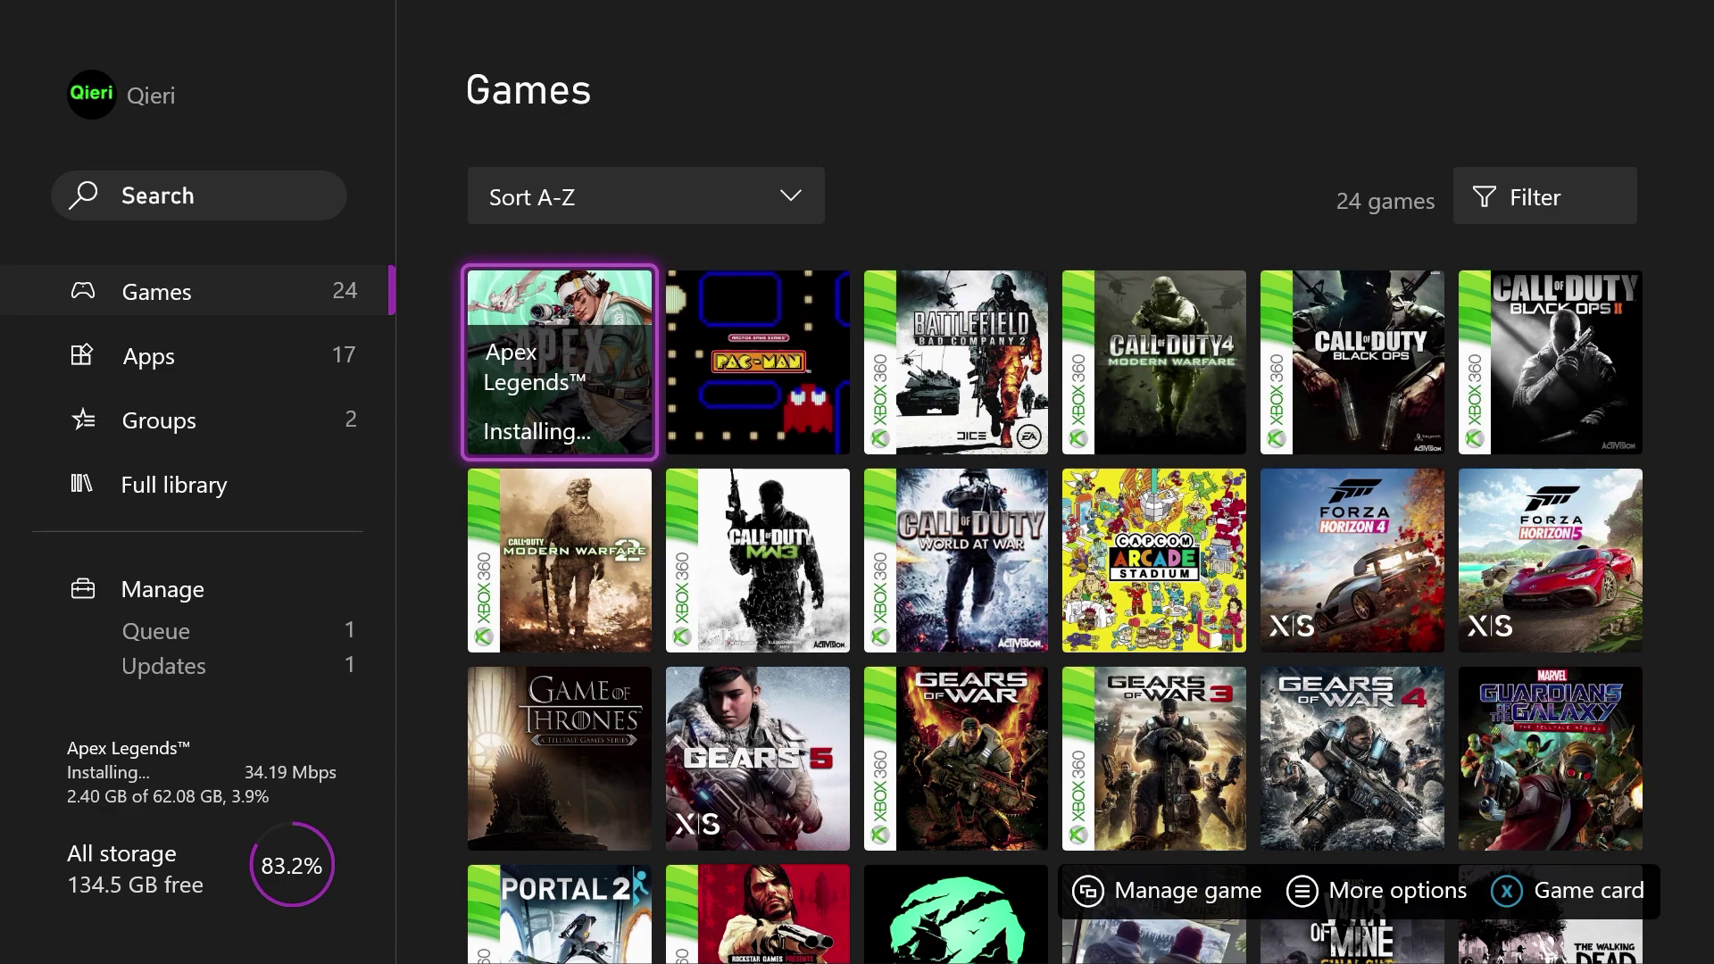
key(Left)
key(Down)
key(Down)
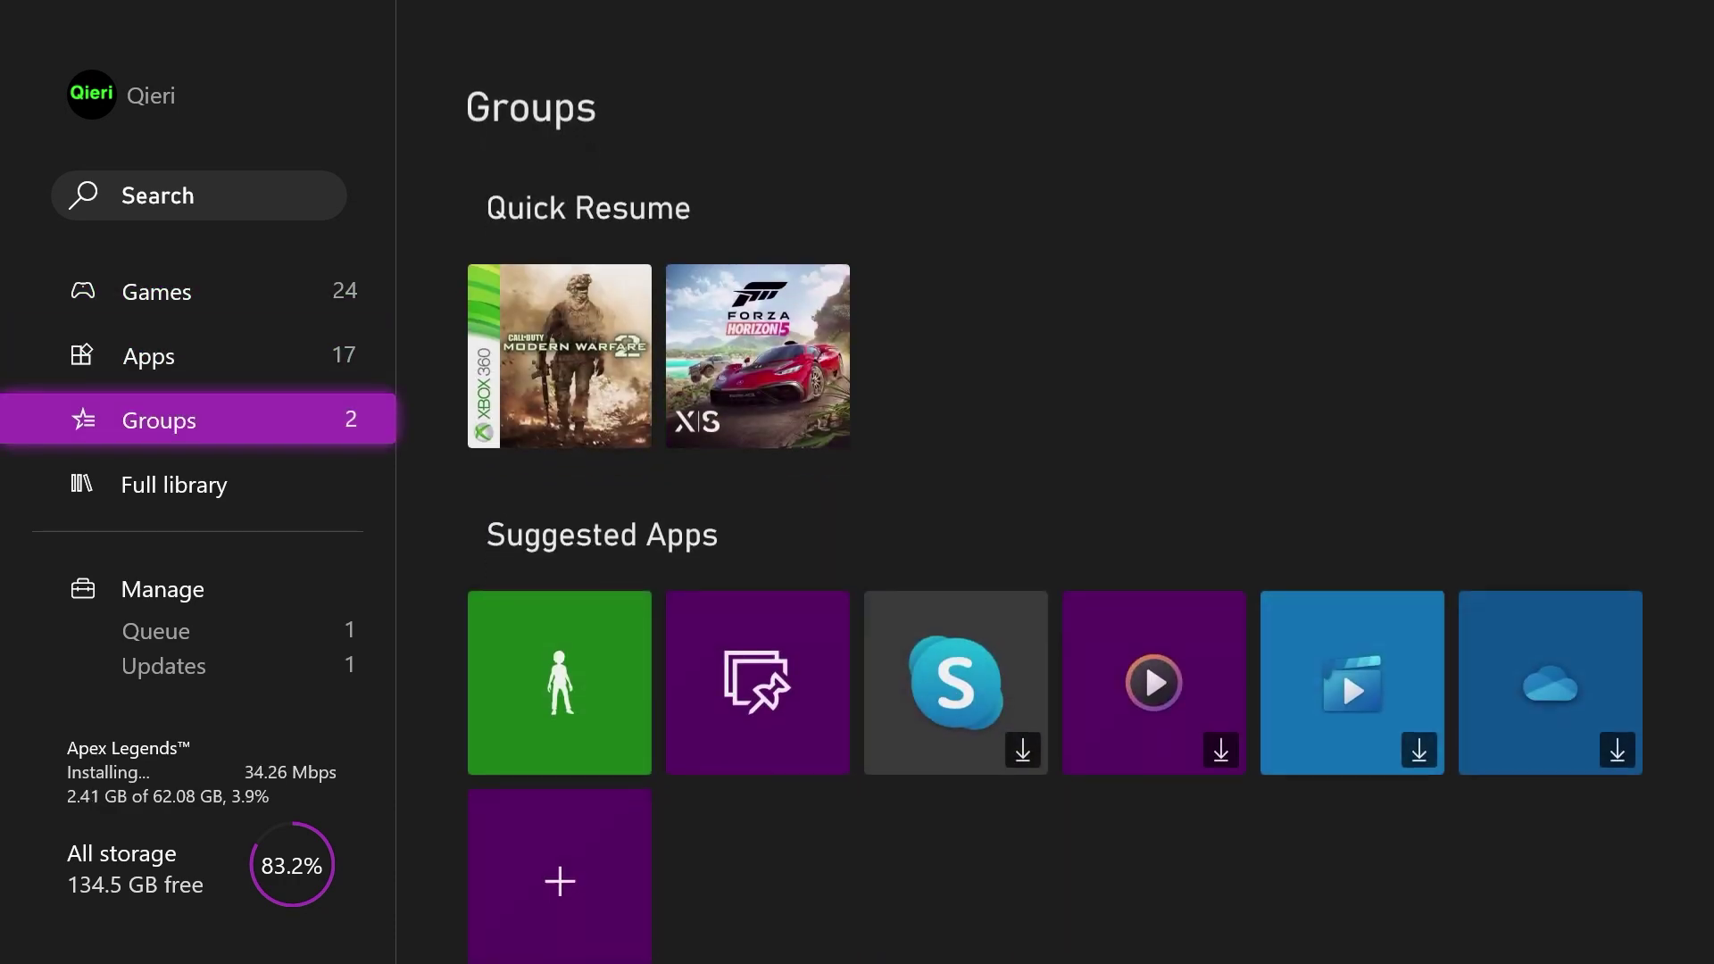
key(Up)
key(Up)
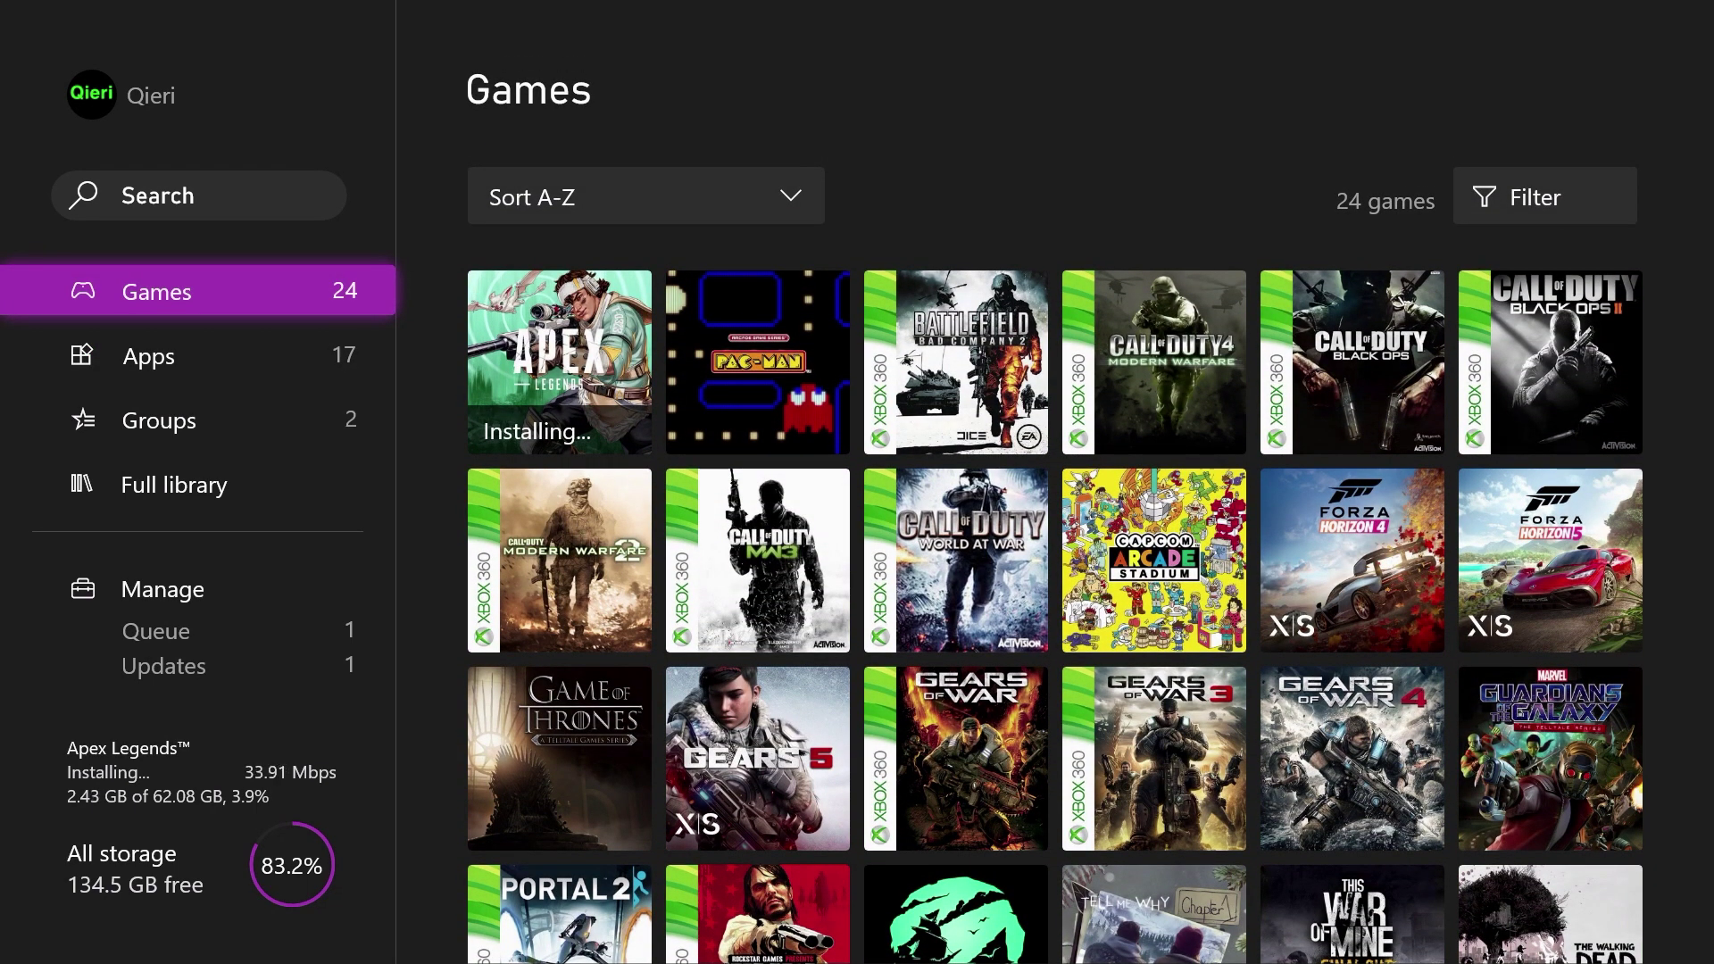
- Move past the Apps collection and settle on the Full library of 55 games
key(Down)
key(Up)
key(Down)
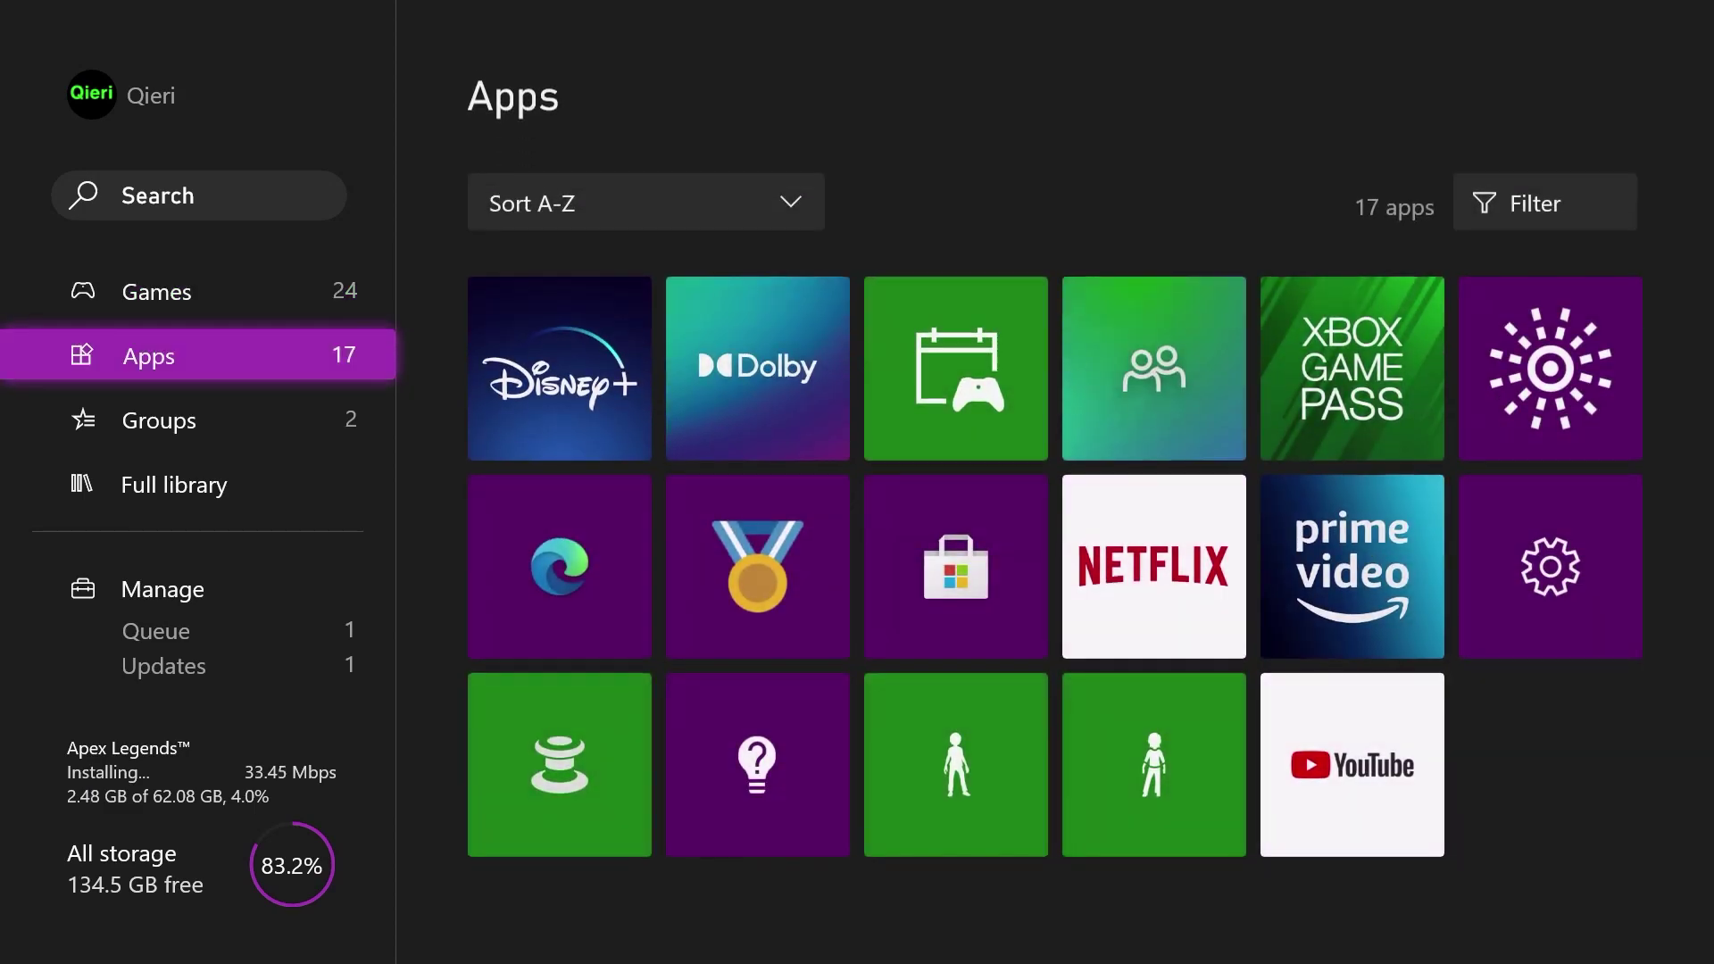
key(Down)
key(Down)
key(Up)
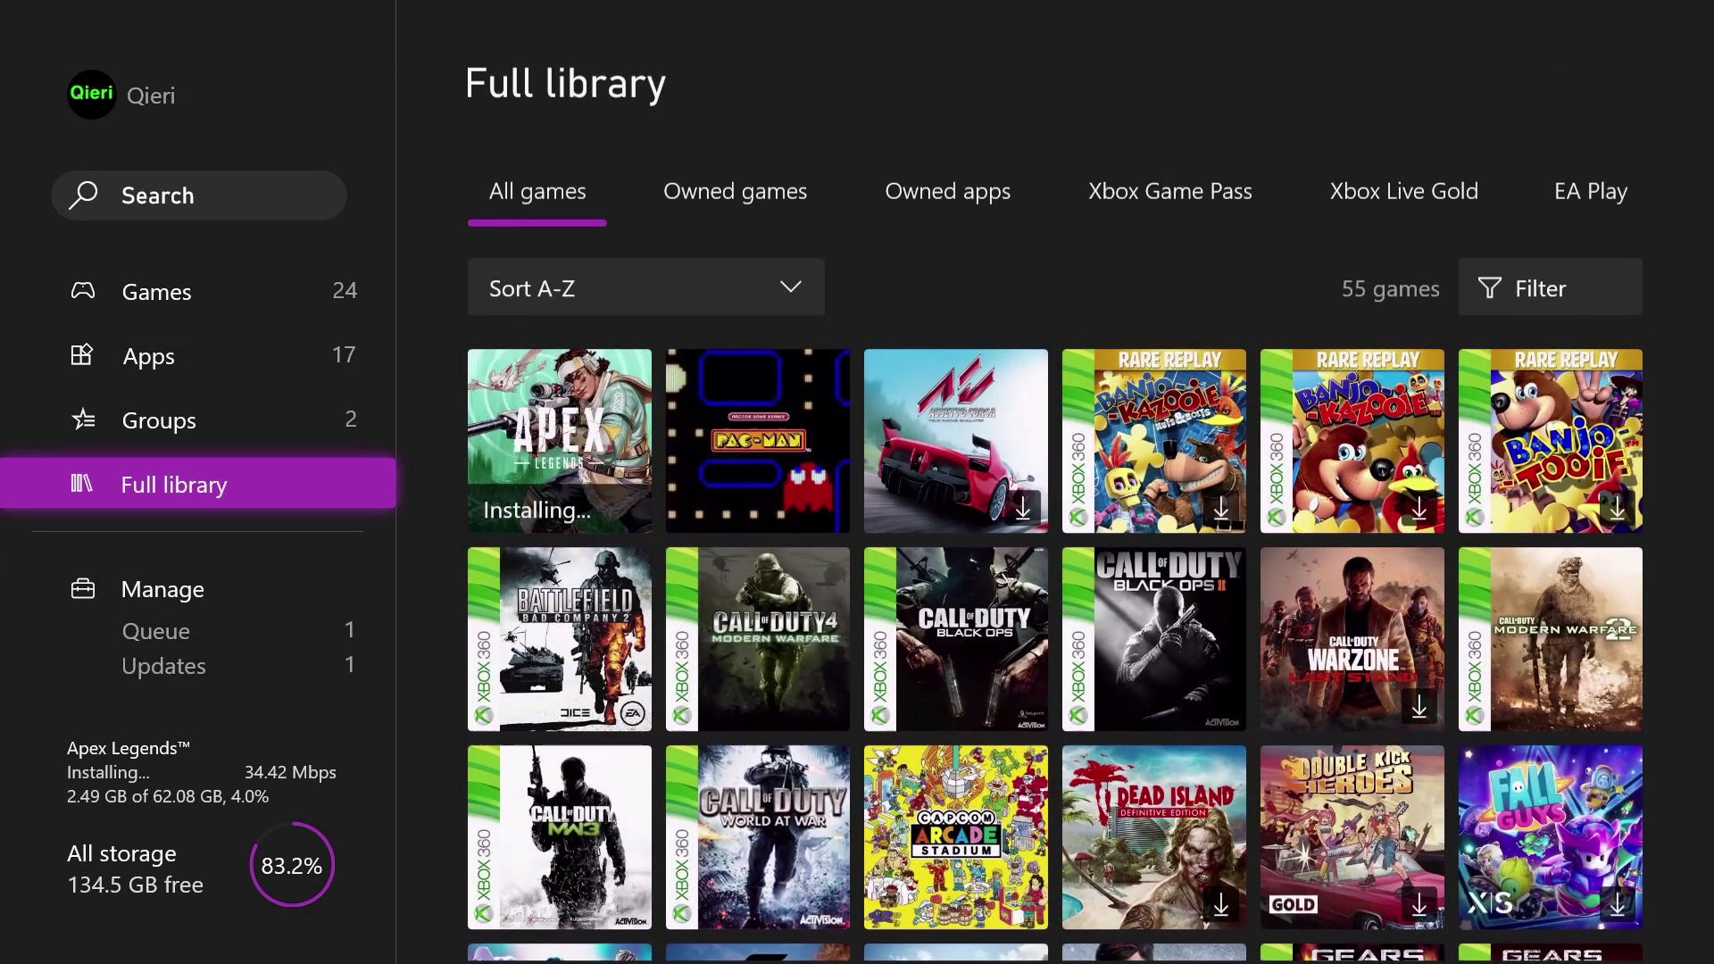
key(Up)
key(Up)
key(Up)
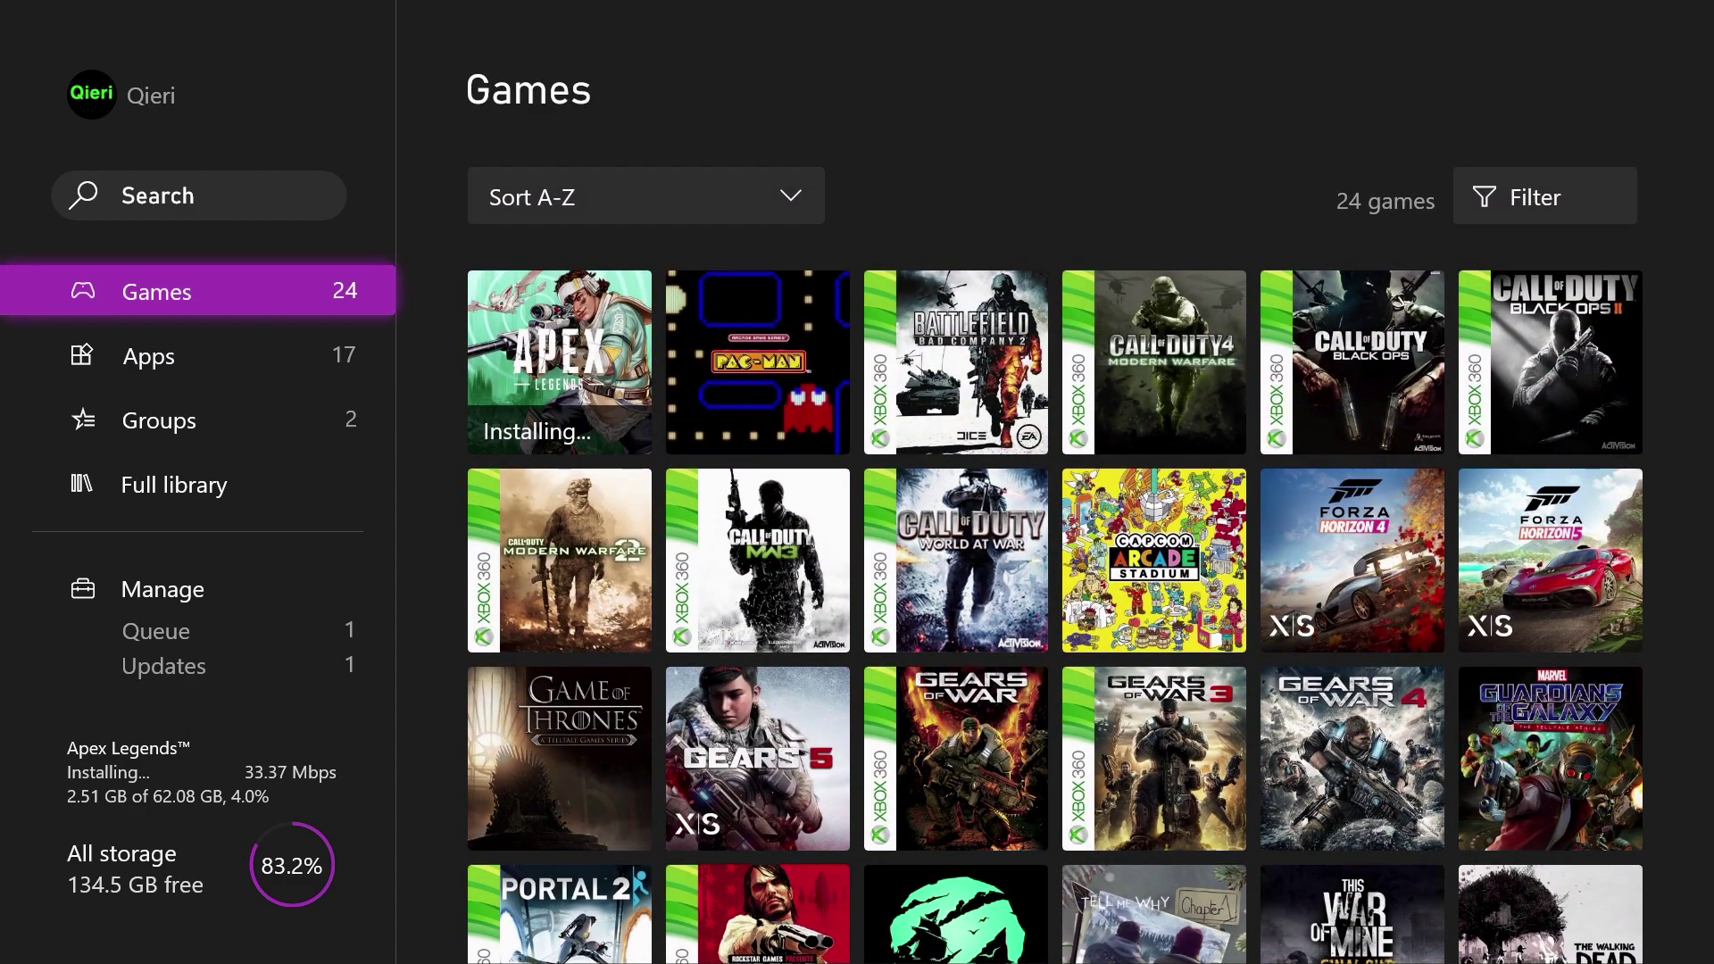
key(Right)
key(Left)
key(Down)
key(Down)
key(Down)
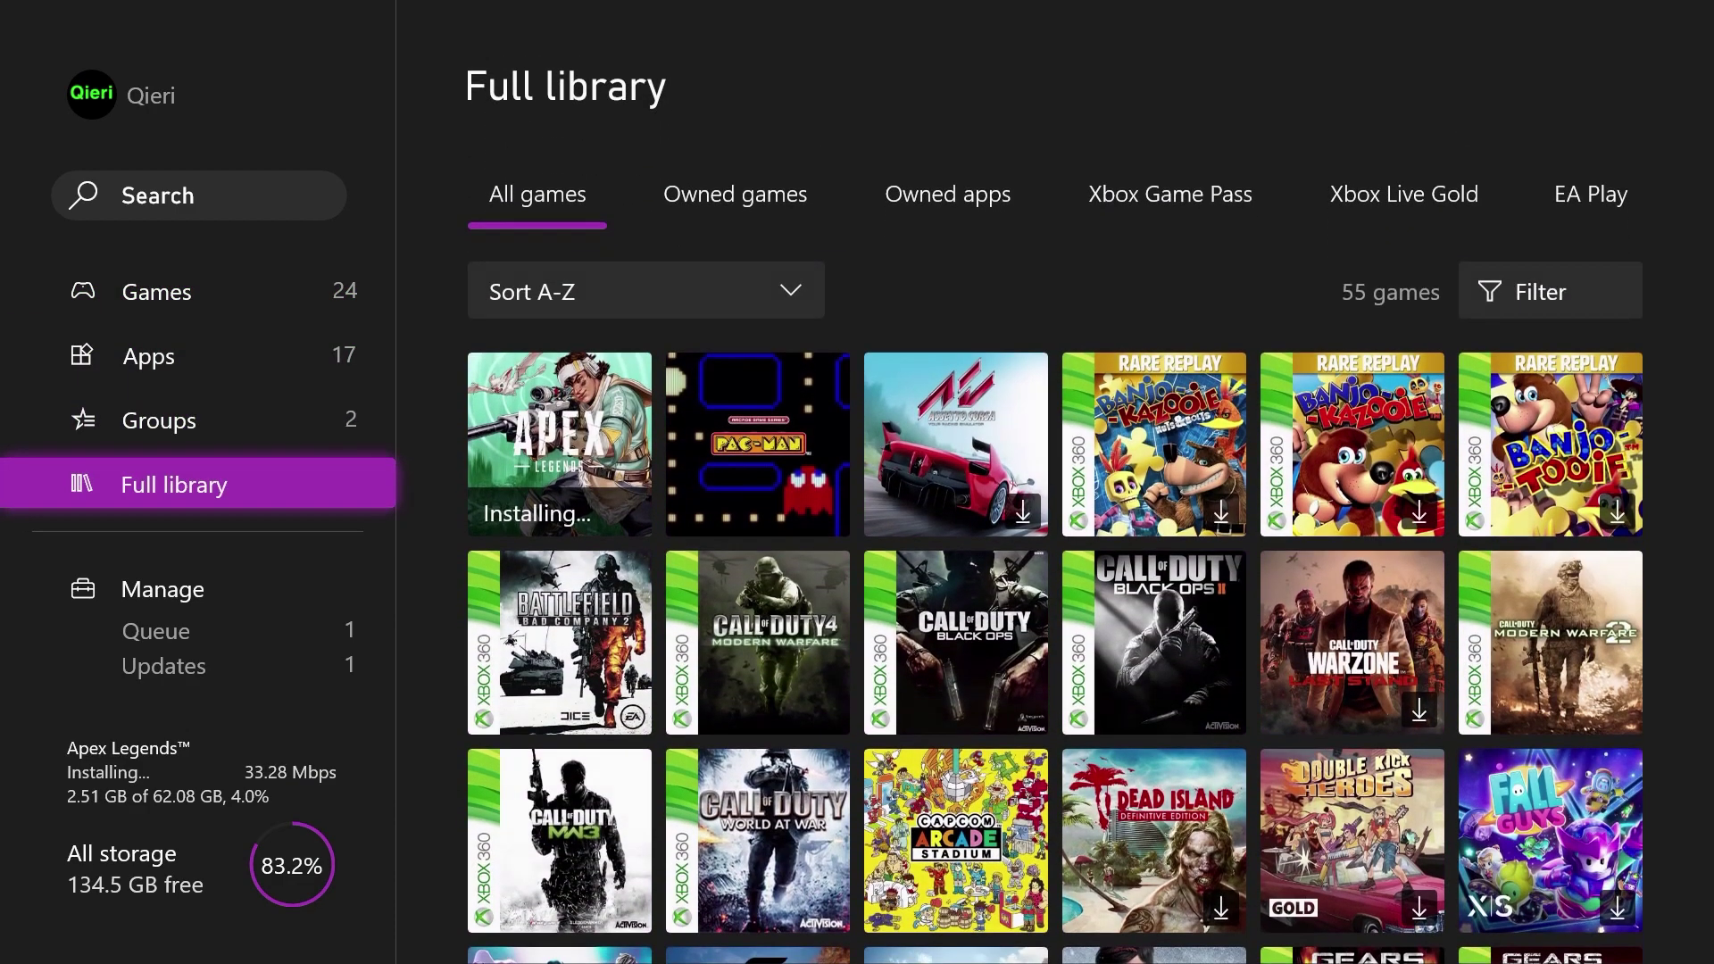
- From Manage, open Free up space and view Leftover add-ons and Shrinkable games, both 0.0 GB
key(Down)
key(Right)
key(Right)
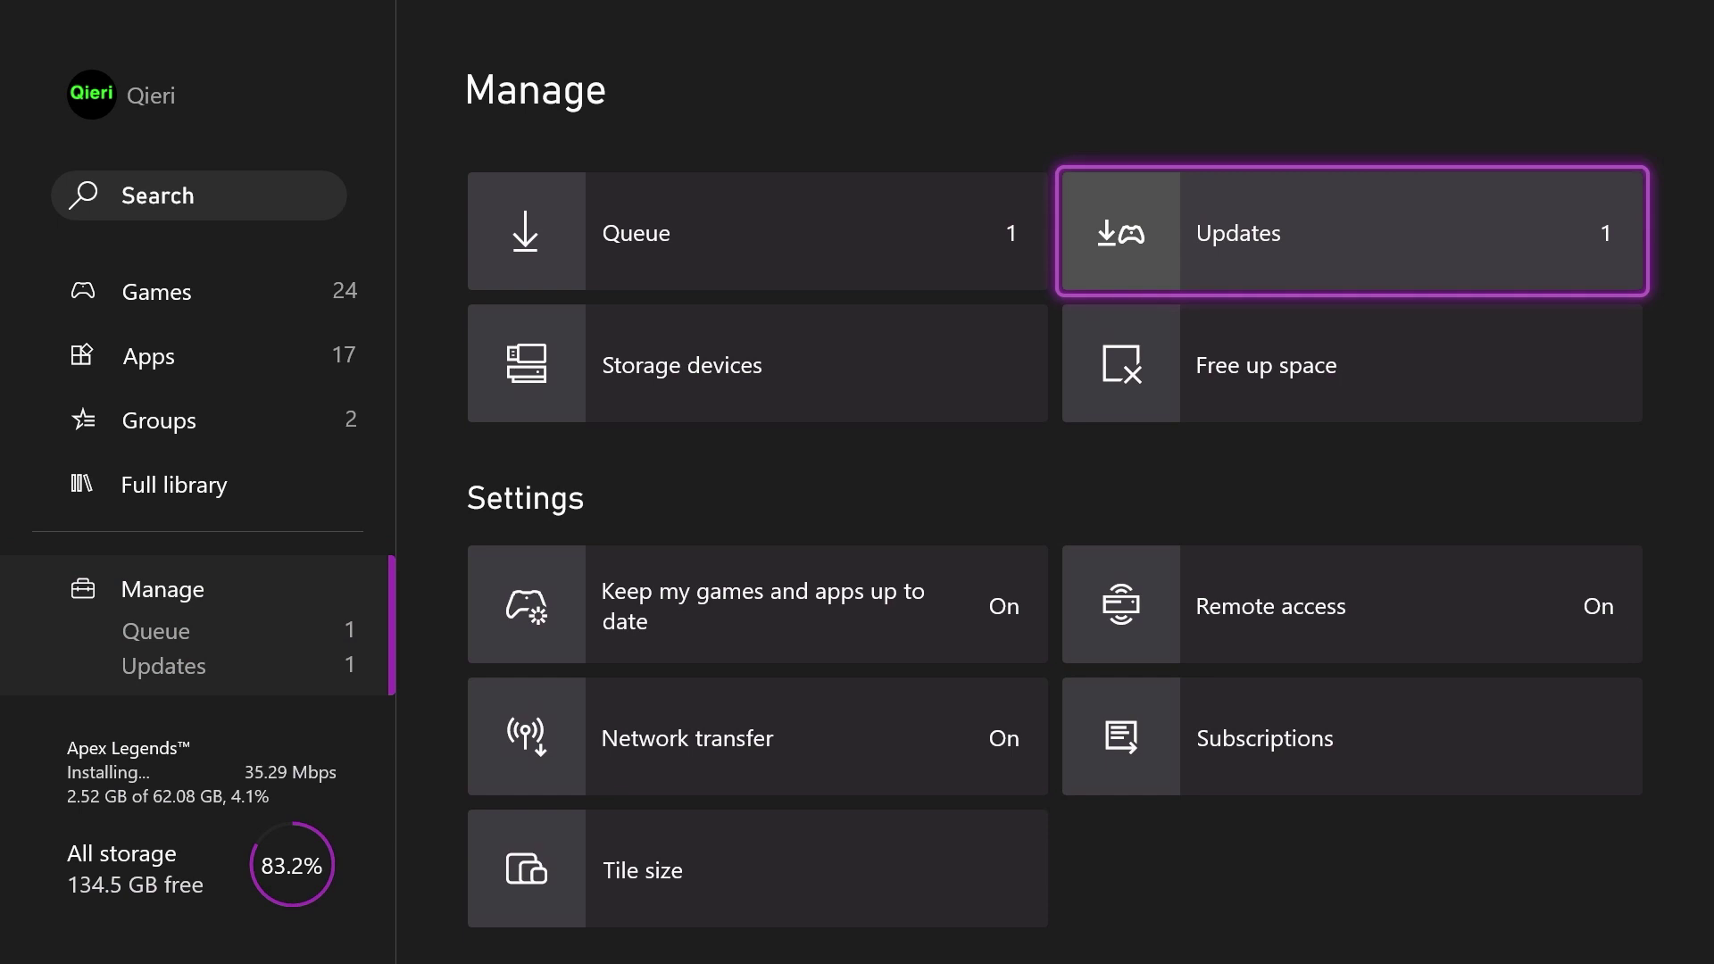
key(Down)
key(Left)
key(Left)
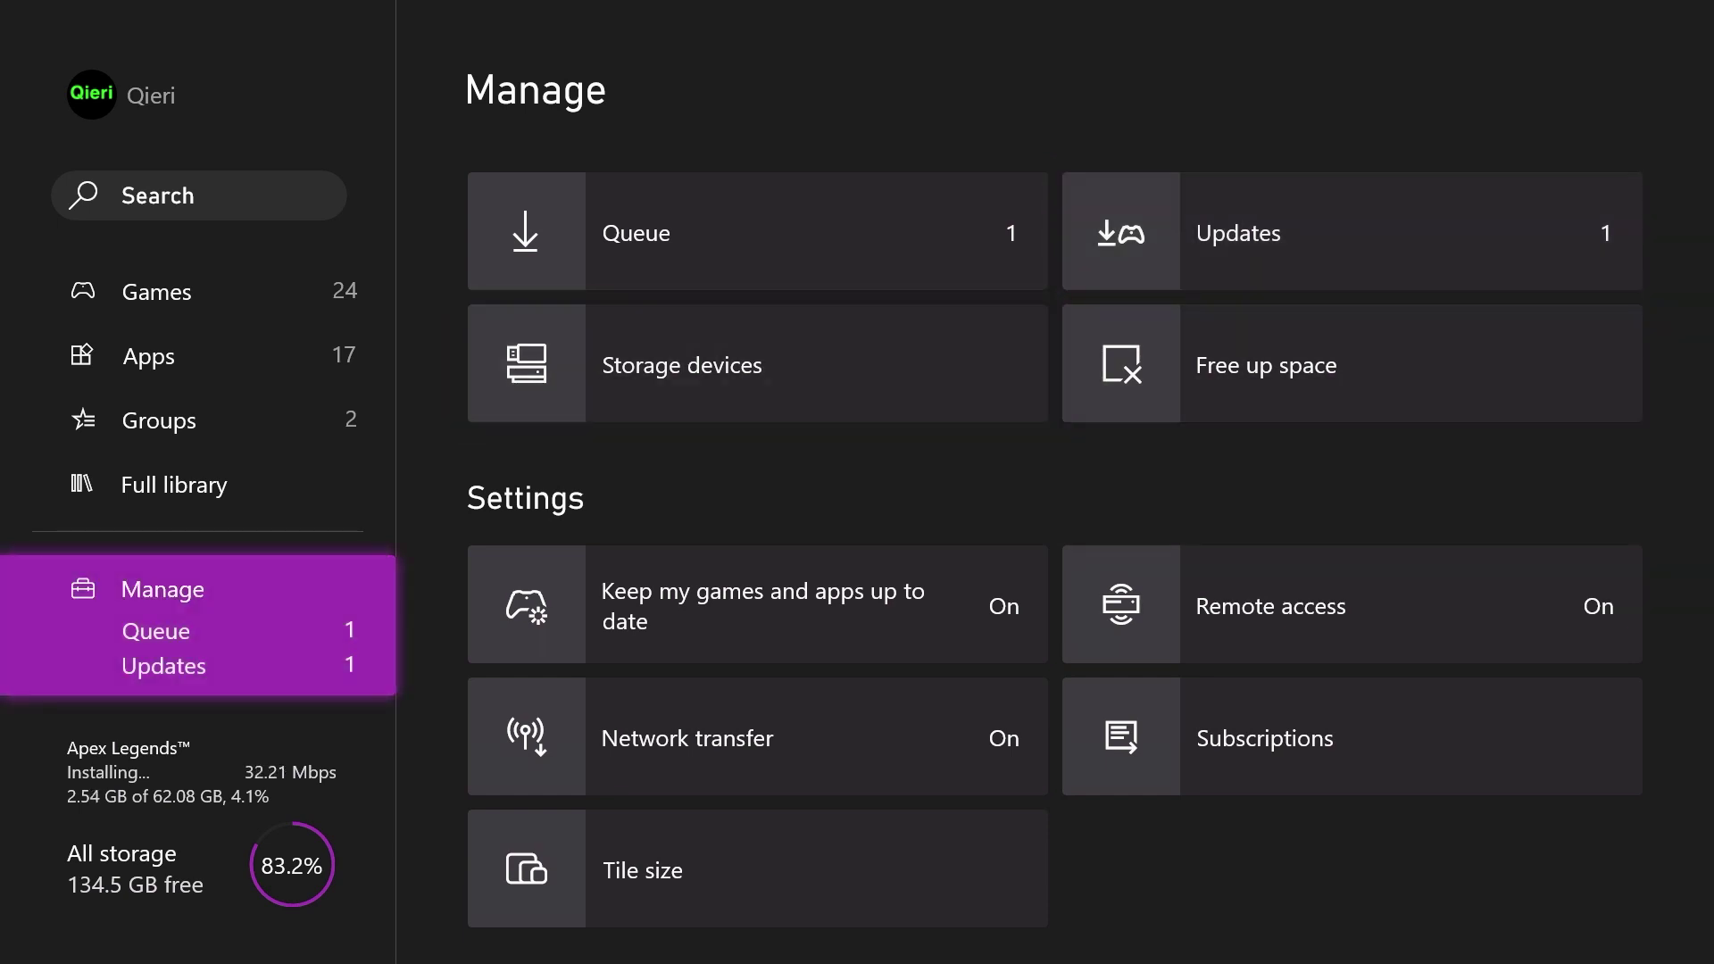
key(Right)
key(Right)
key(Down)
key(Return)
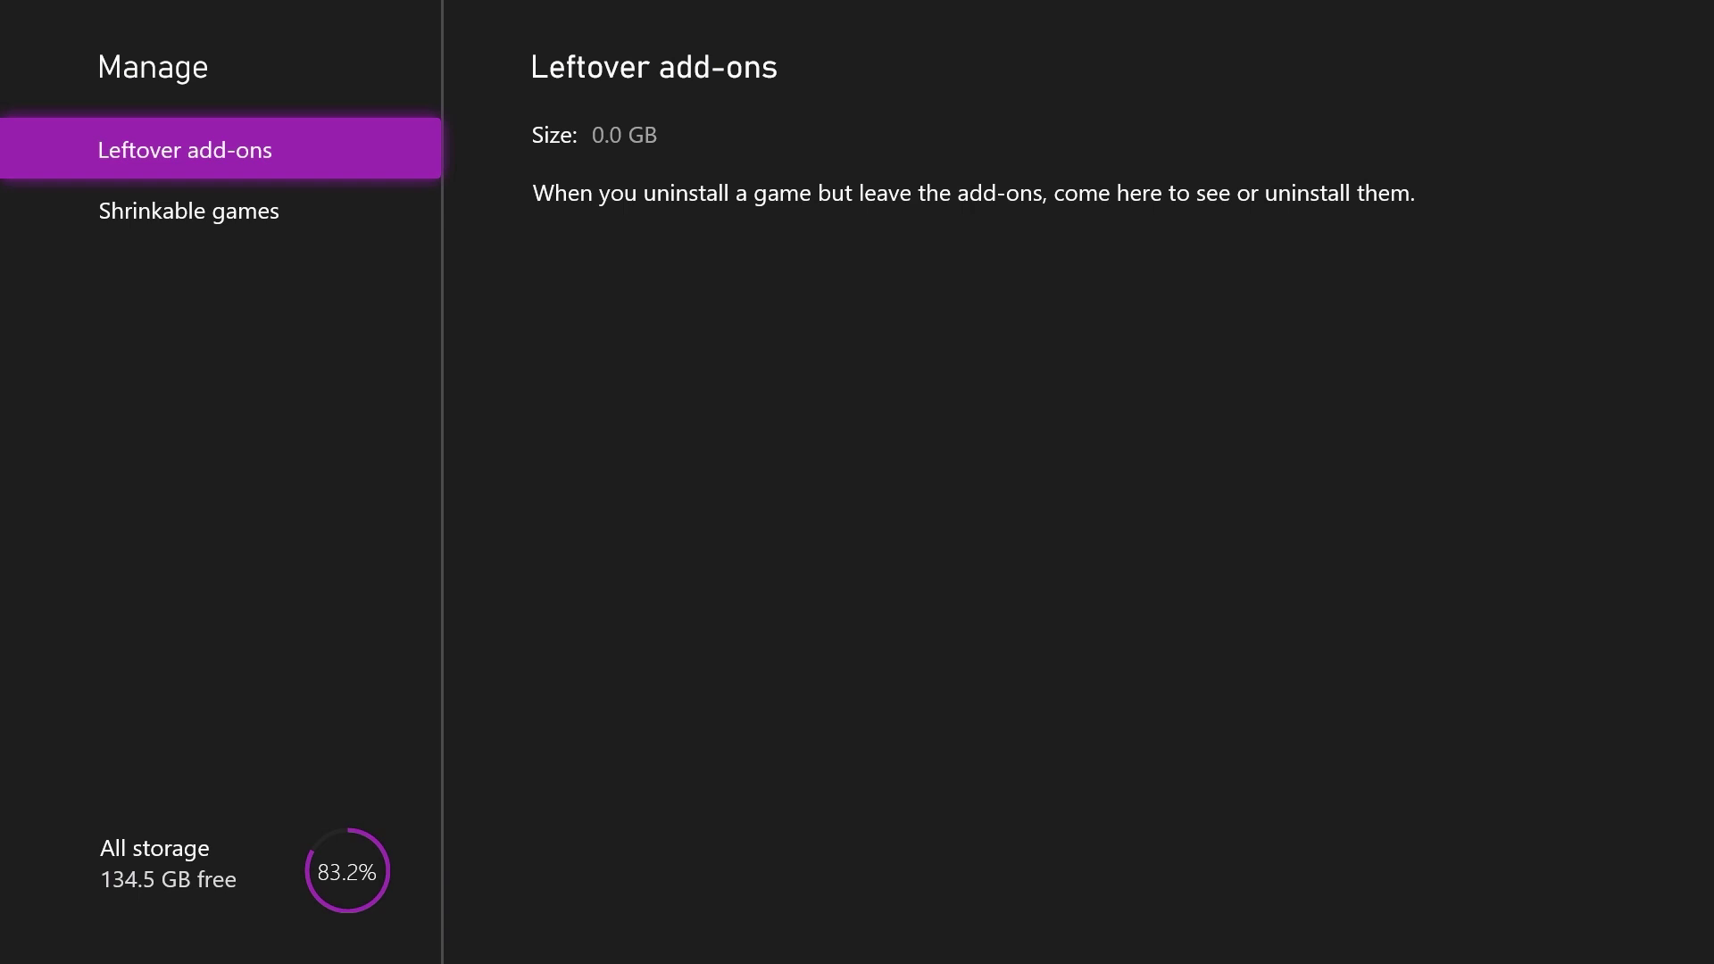
key(Down)
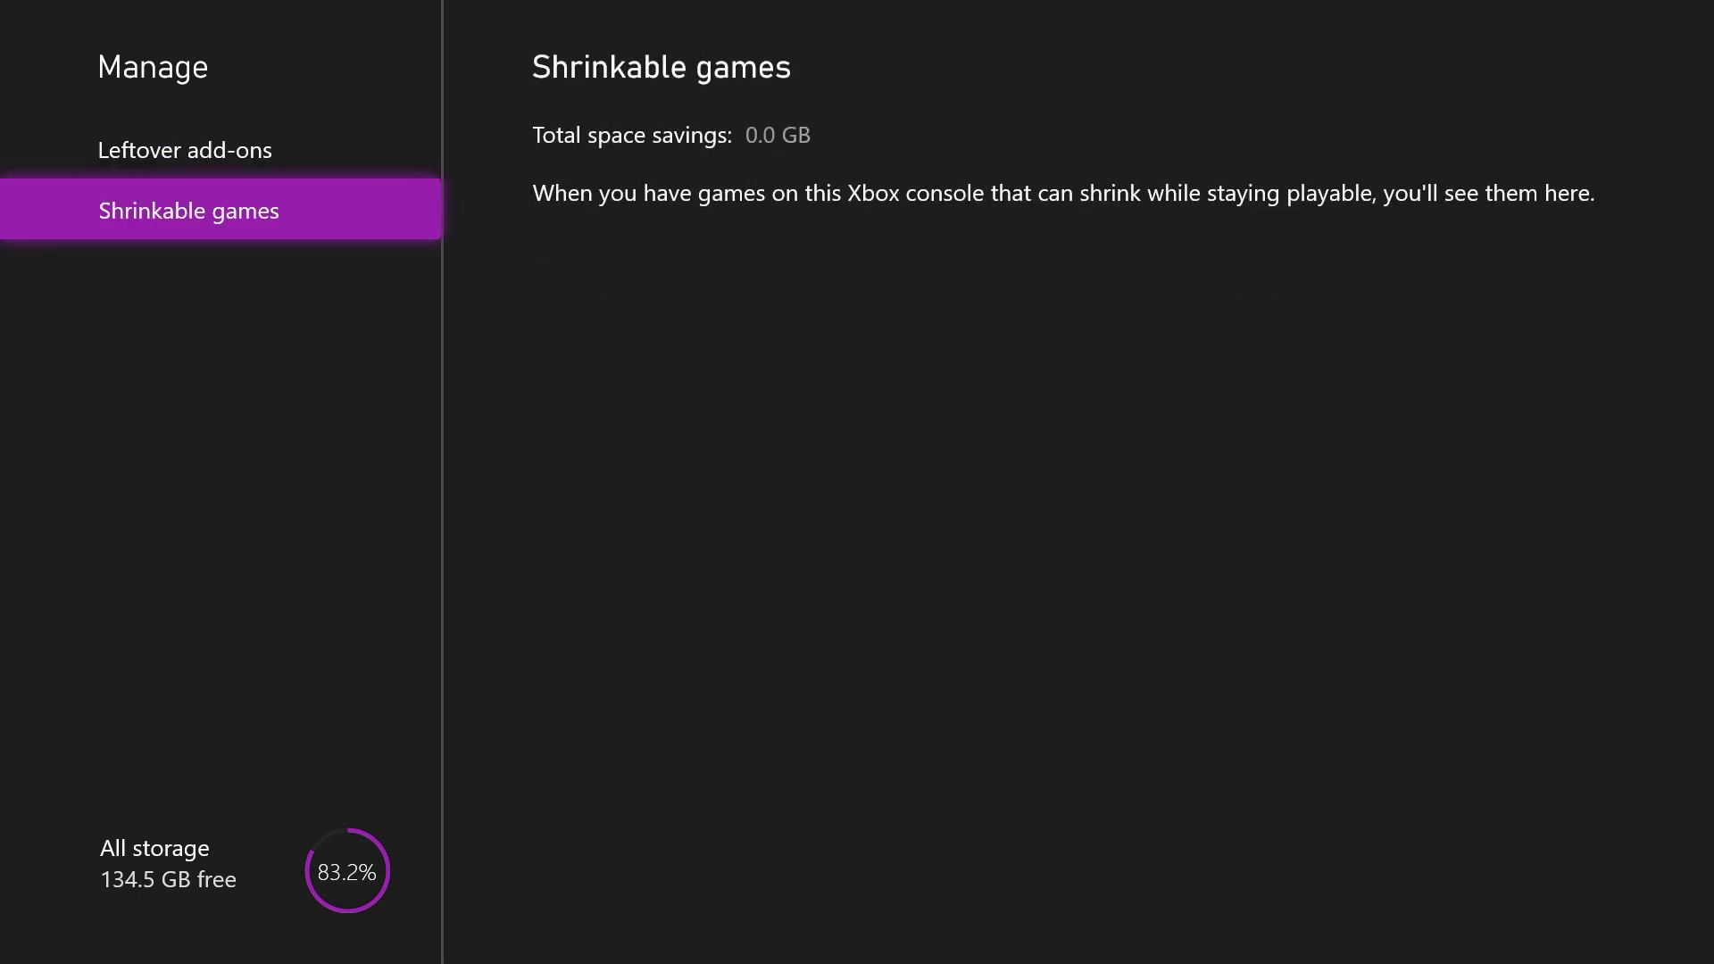
- Leave the Free up space page and head back toward console settings
key(Escape)
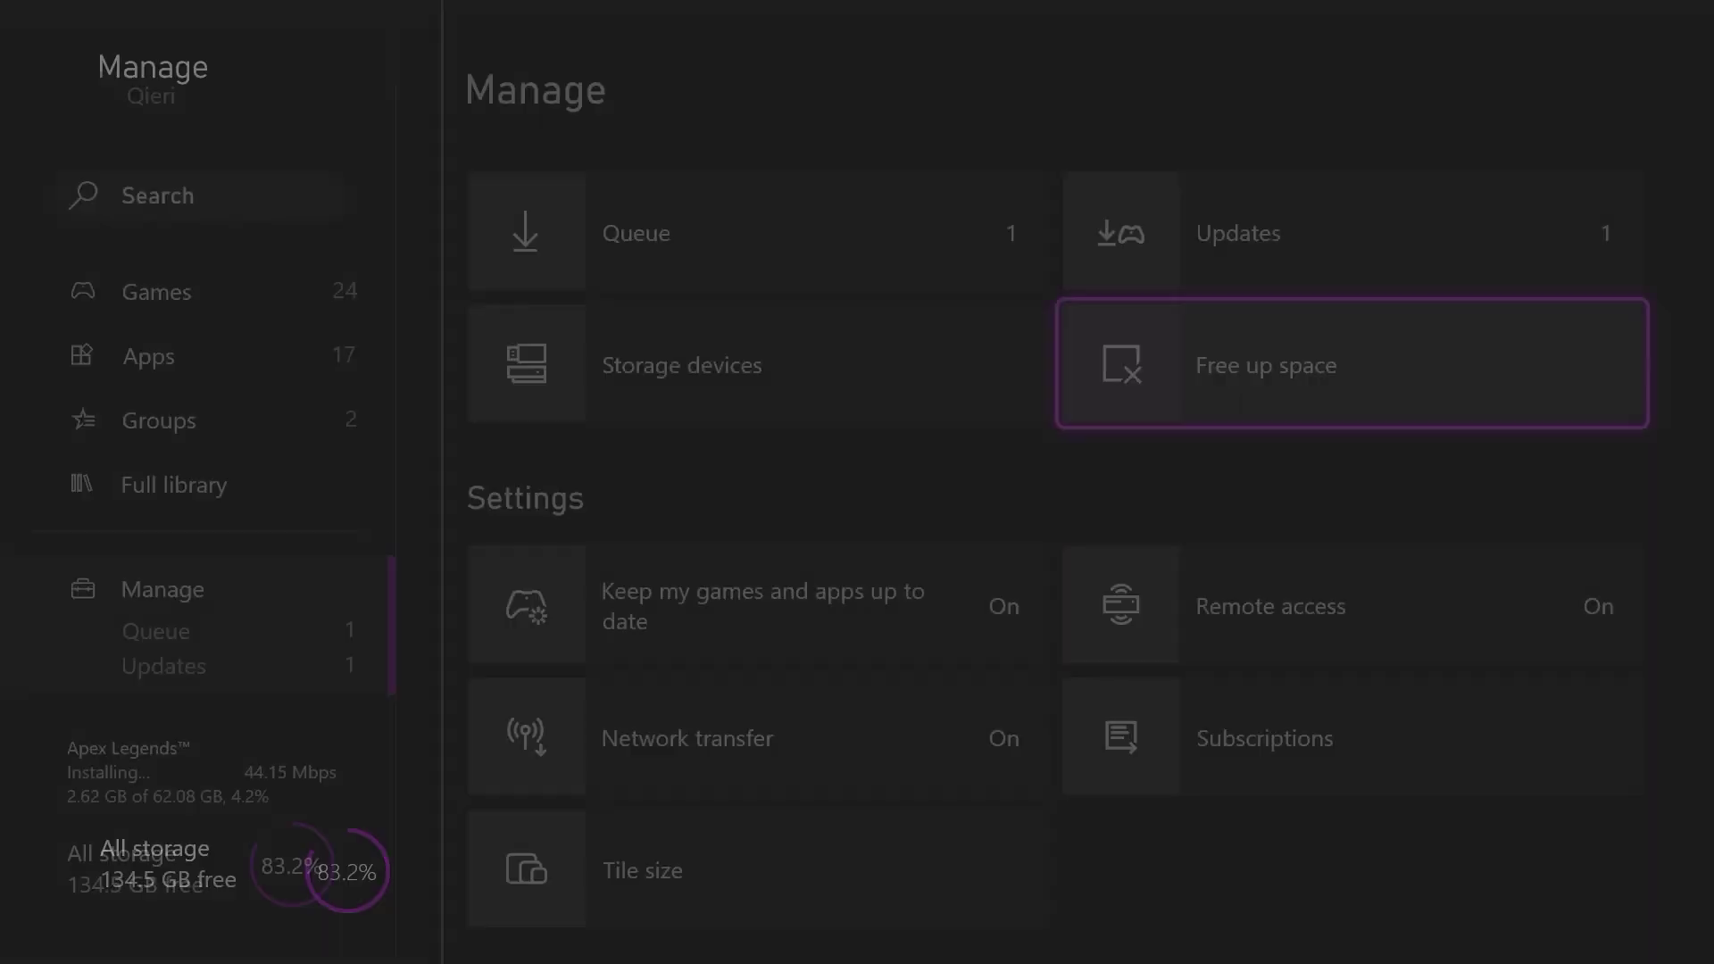
key(Left)
key(Left)
key(Up)
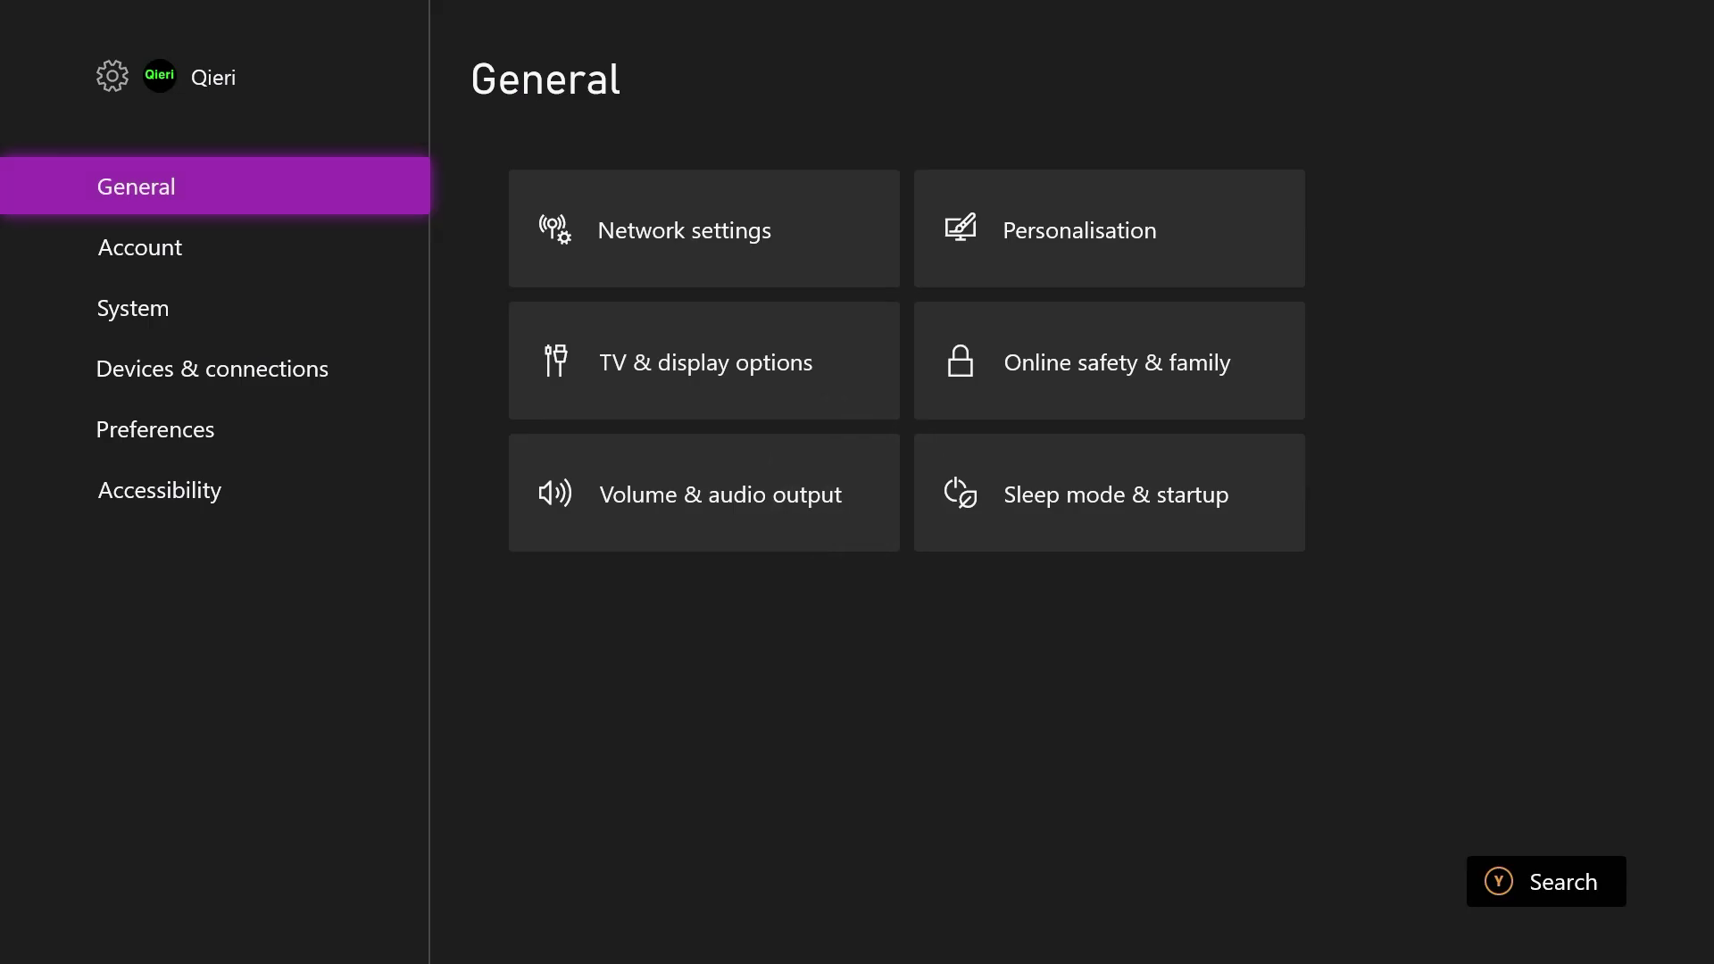
- Bring up the power options, highlight Restart console, and dismiss them without acting
key(super)
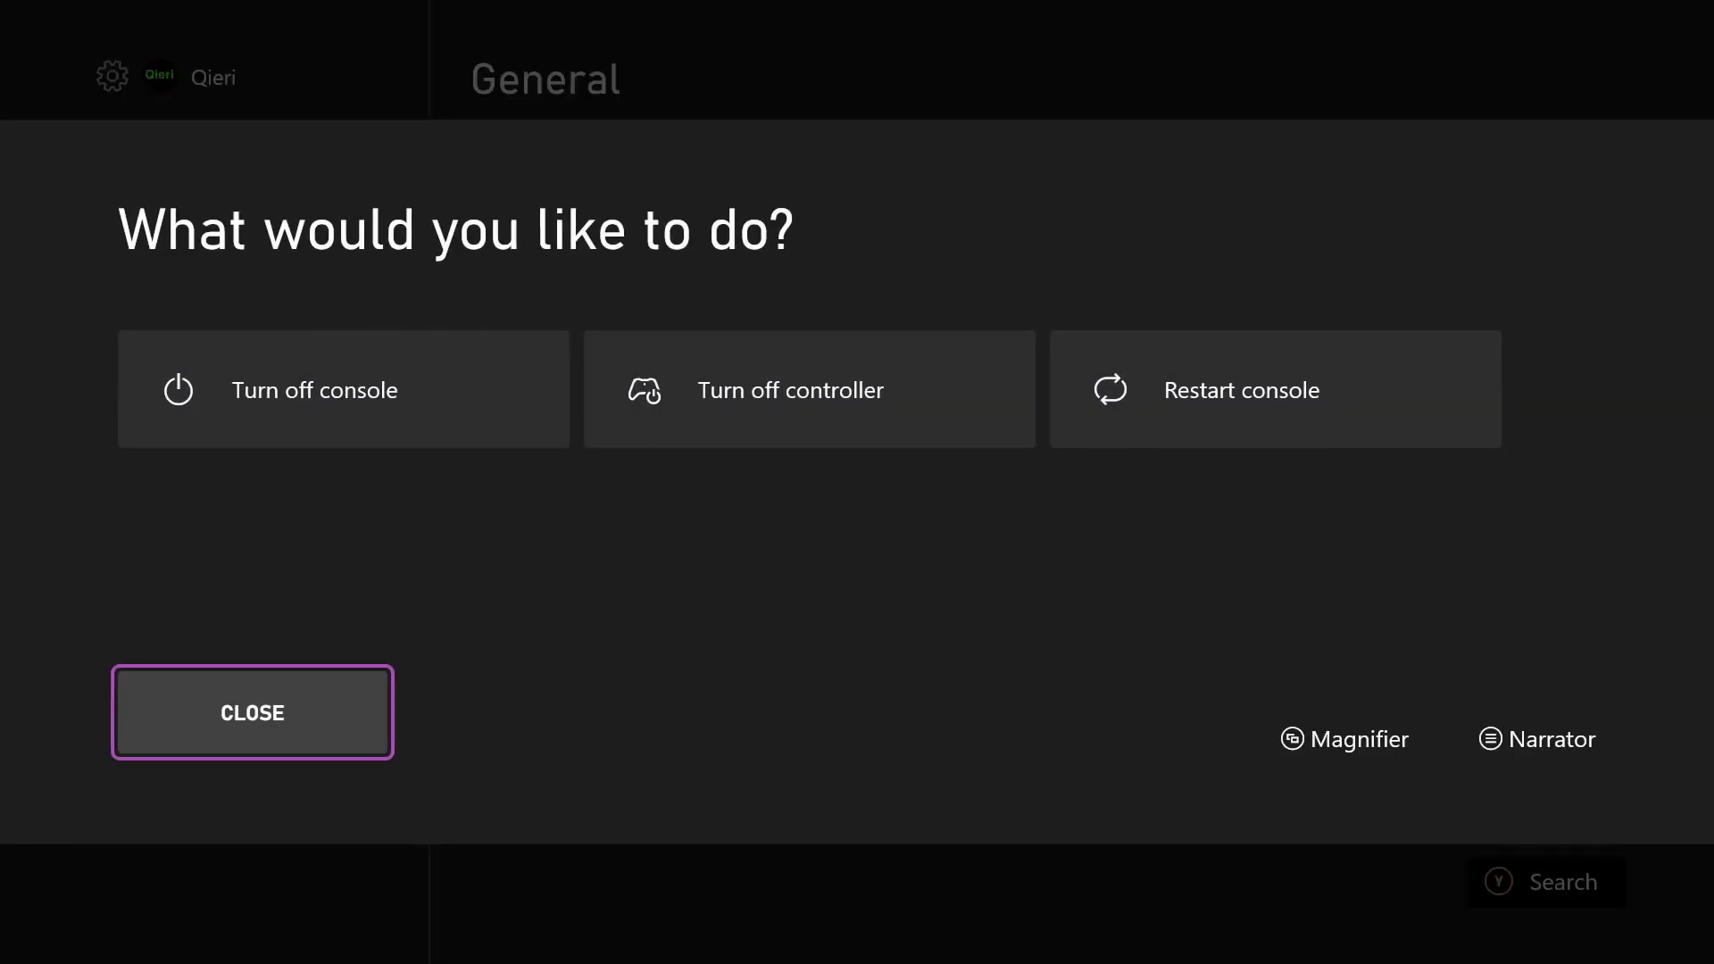
key(Up)
key(Right)
key(Right)
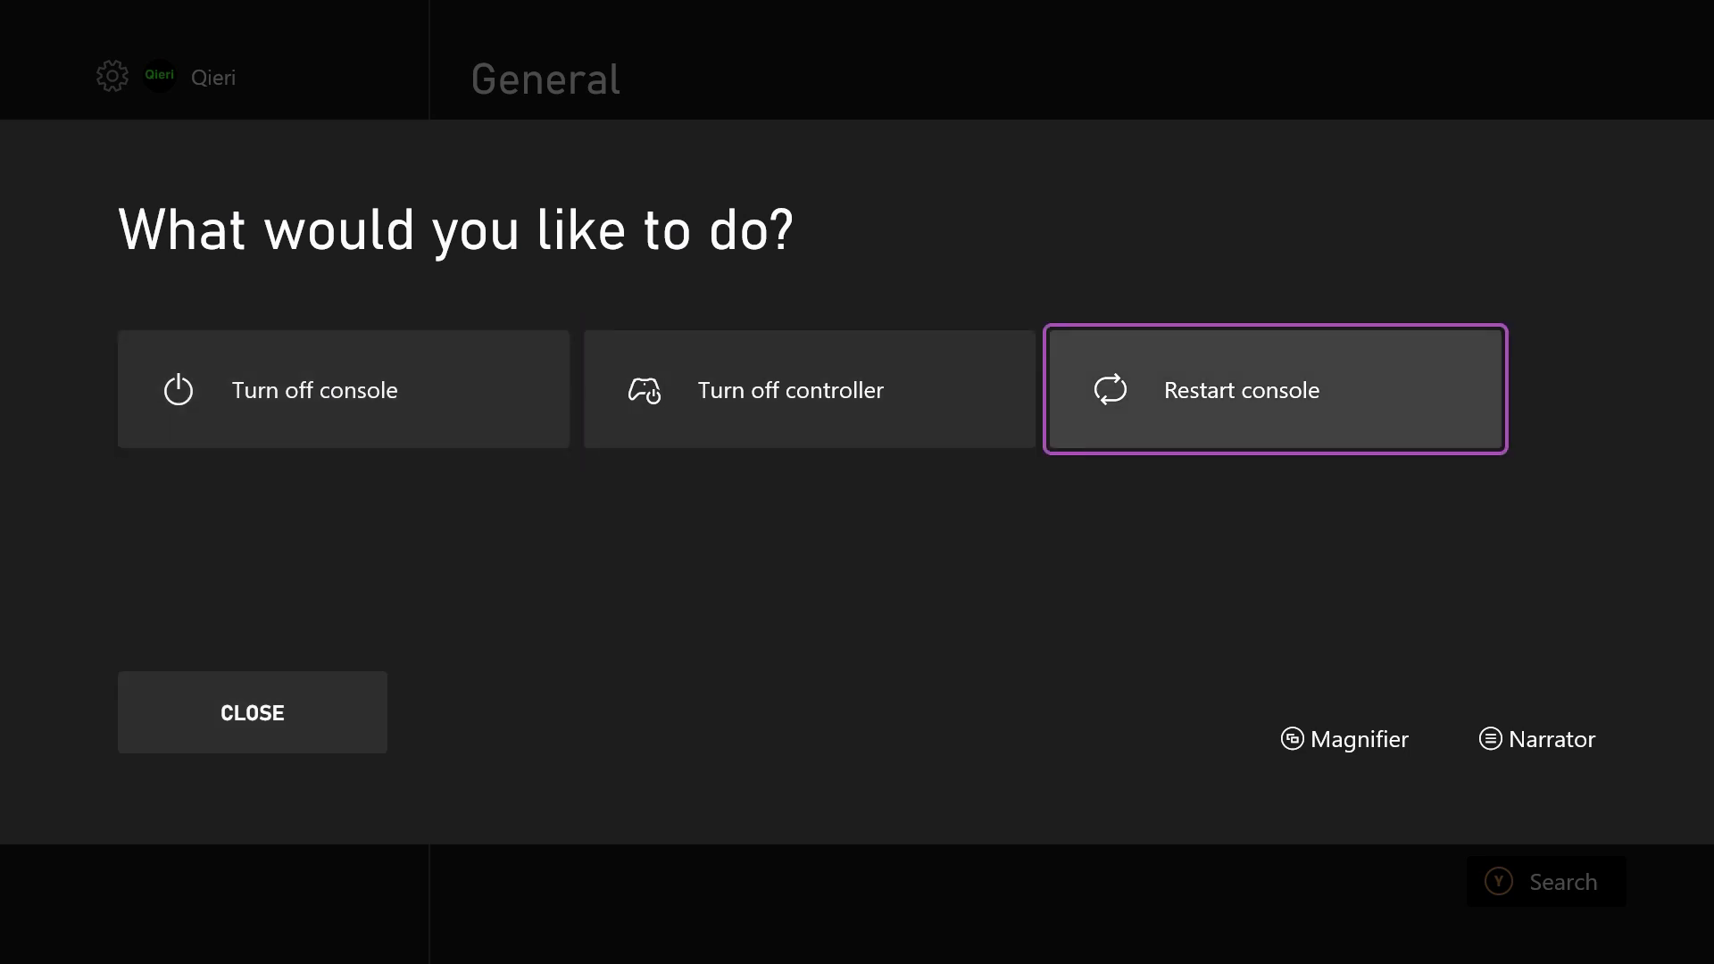
key(Escape)
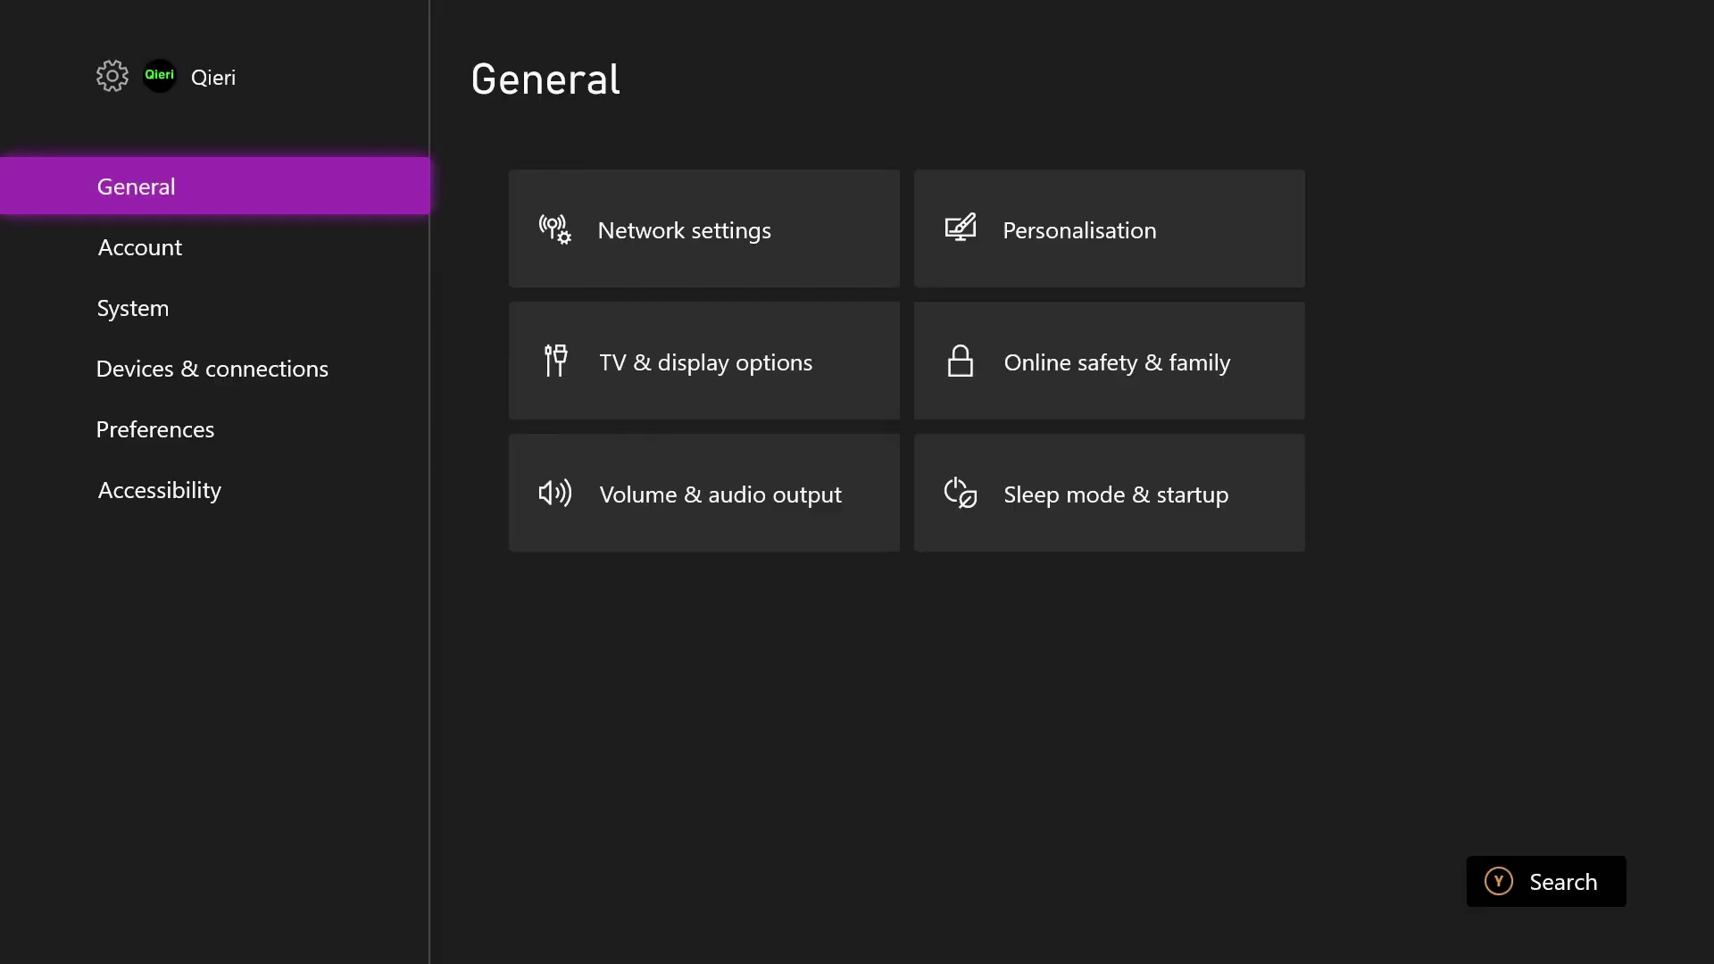
key(Down)
key(Down)
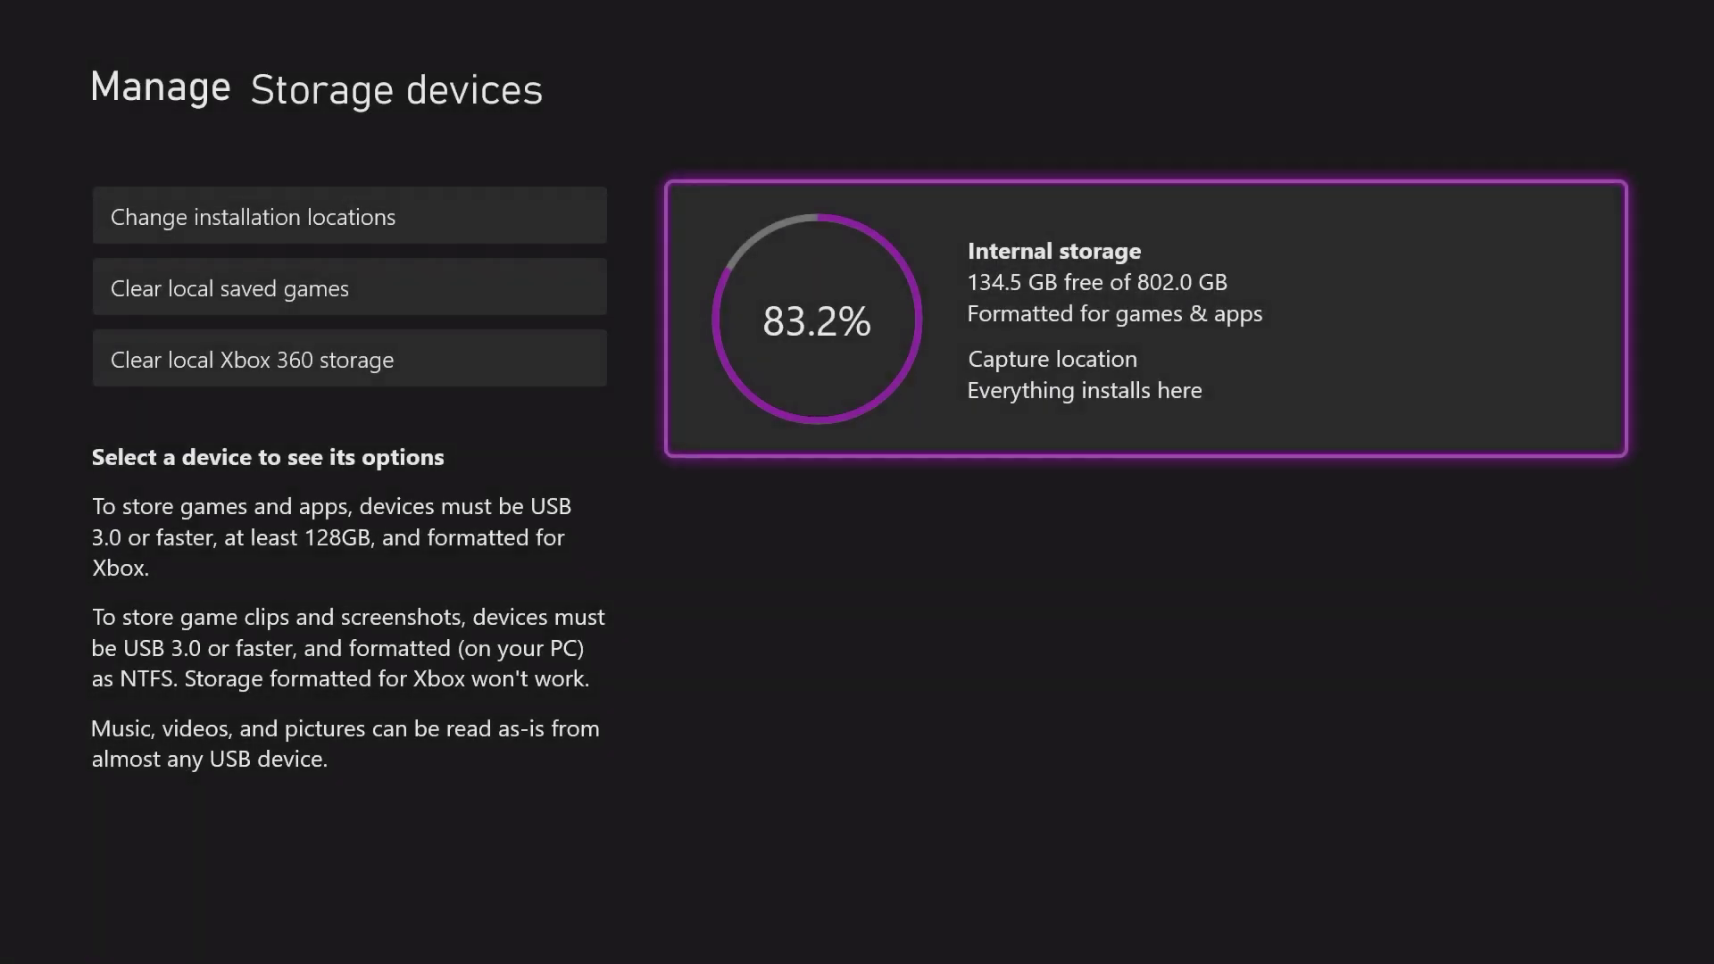
- Look over the Home tiles and sections down toward Store and back up
key(Down)
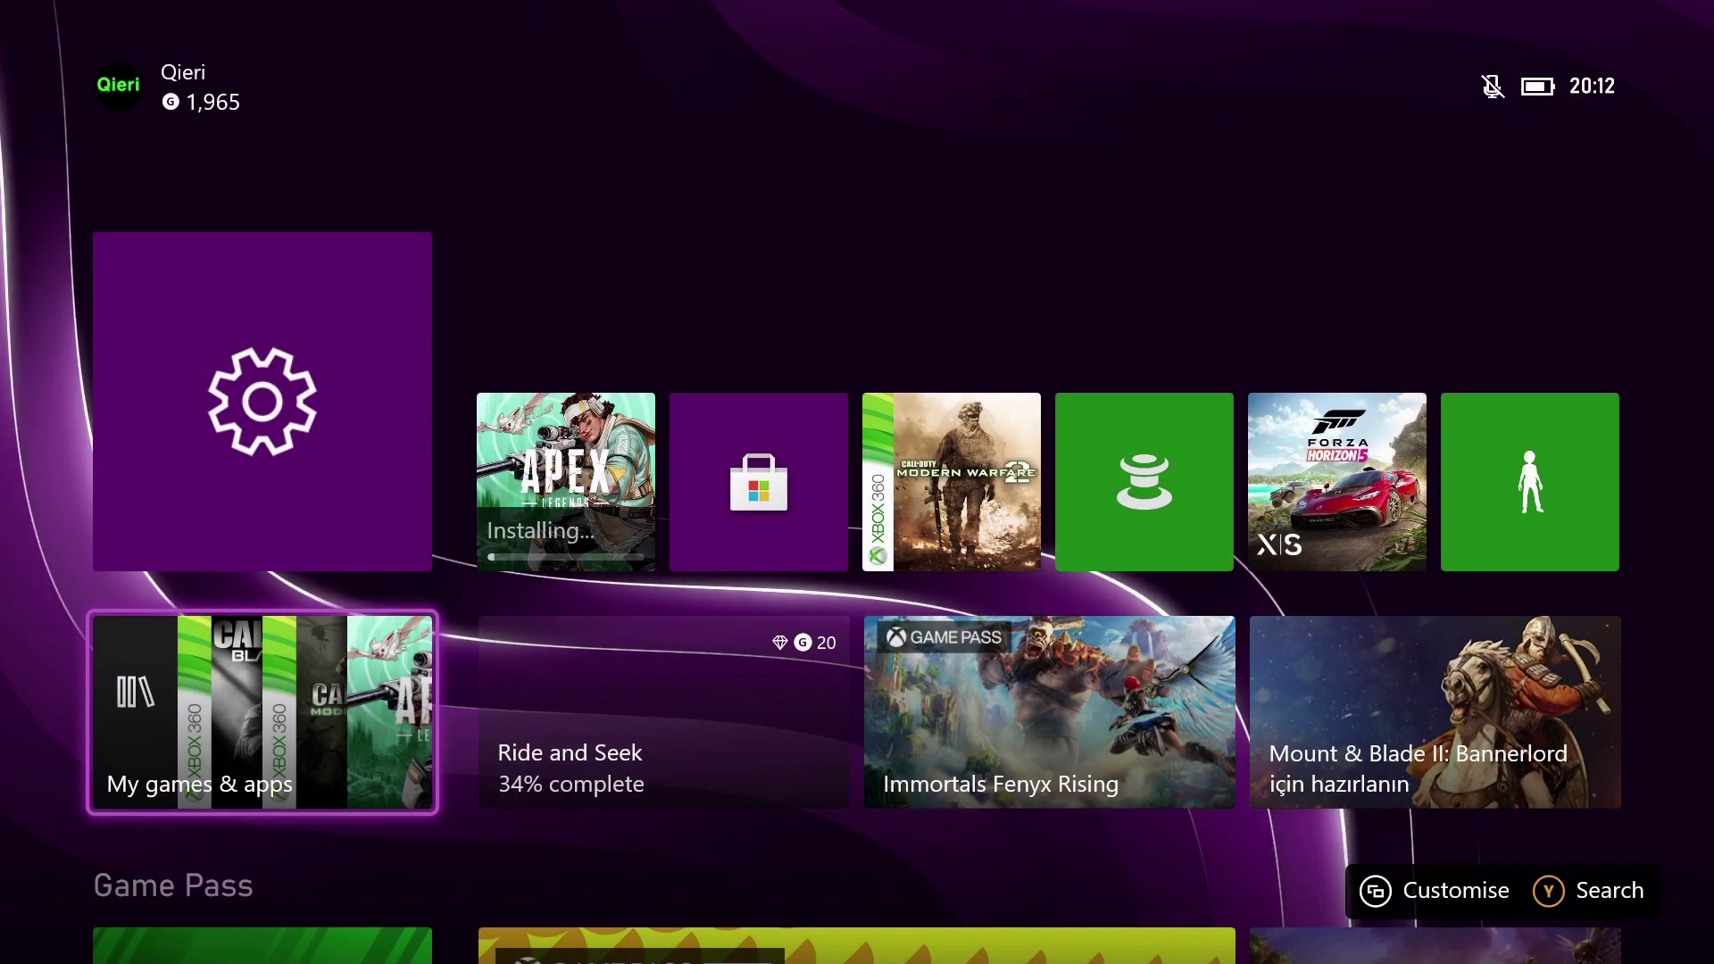
key(Up)
key(Right)
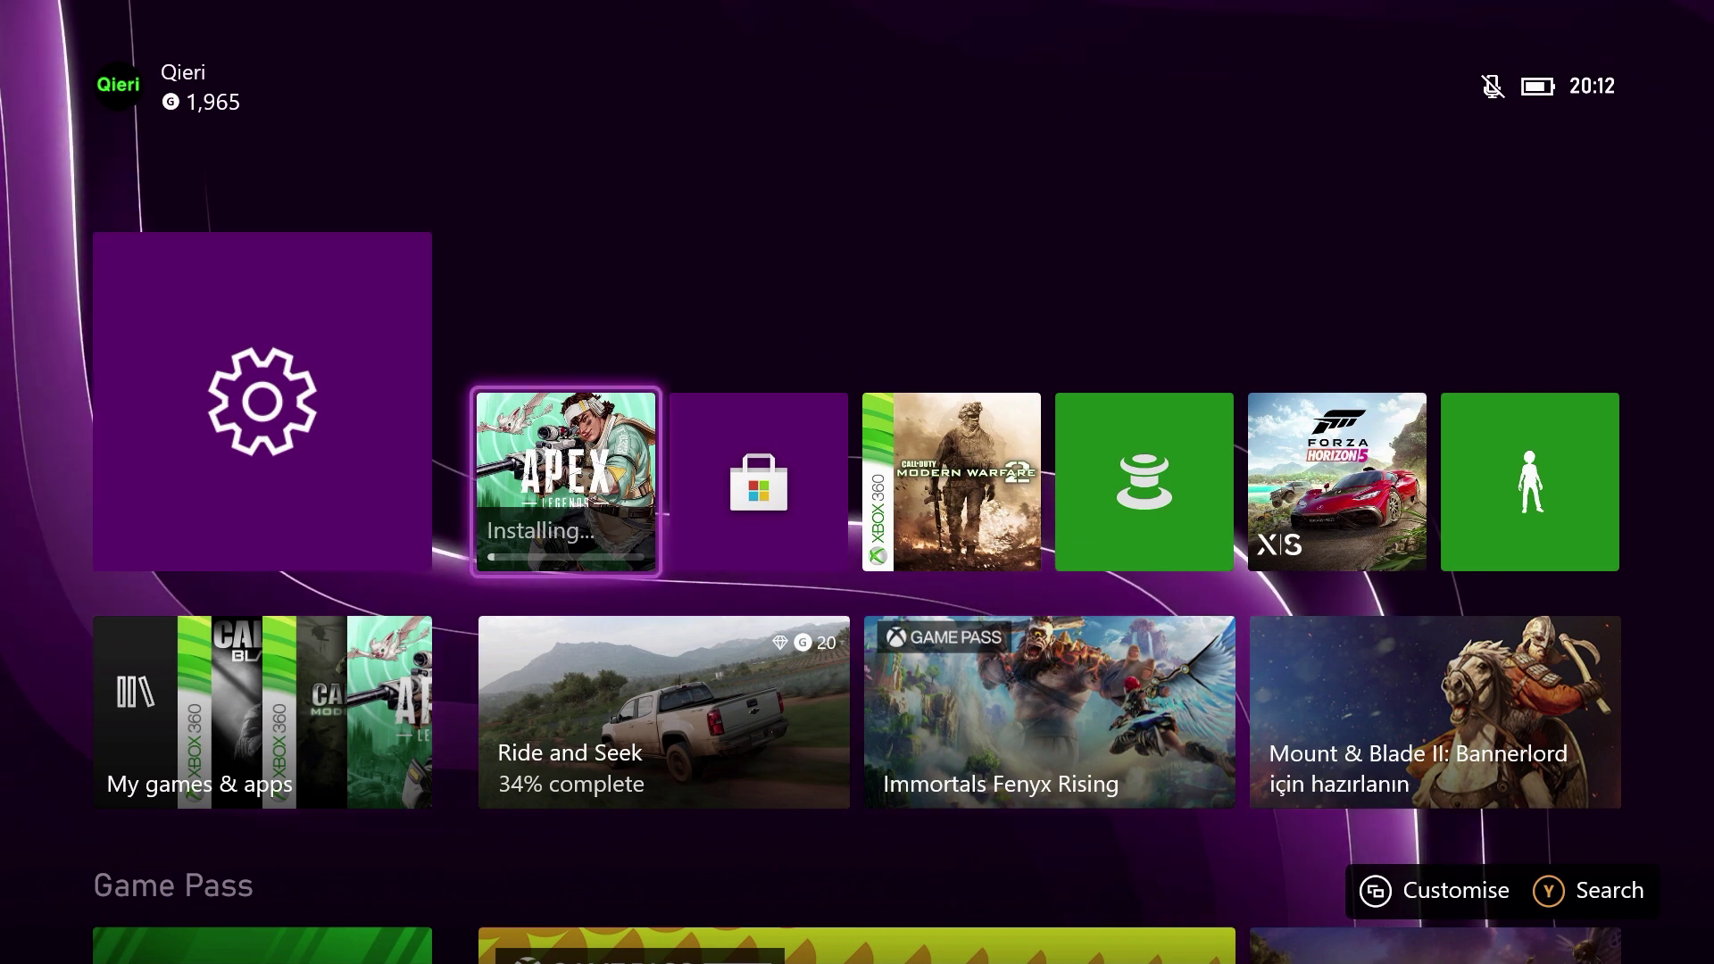
key(Right)
key(Left)
key(Right)
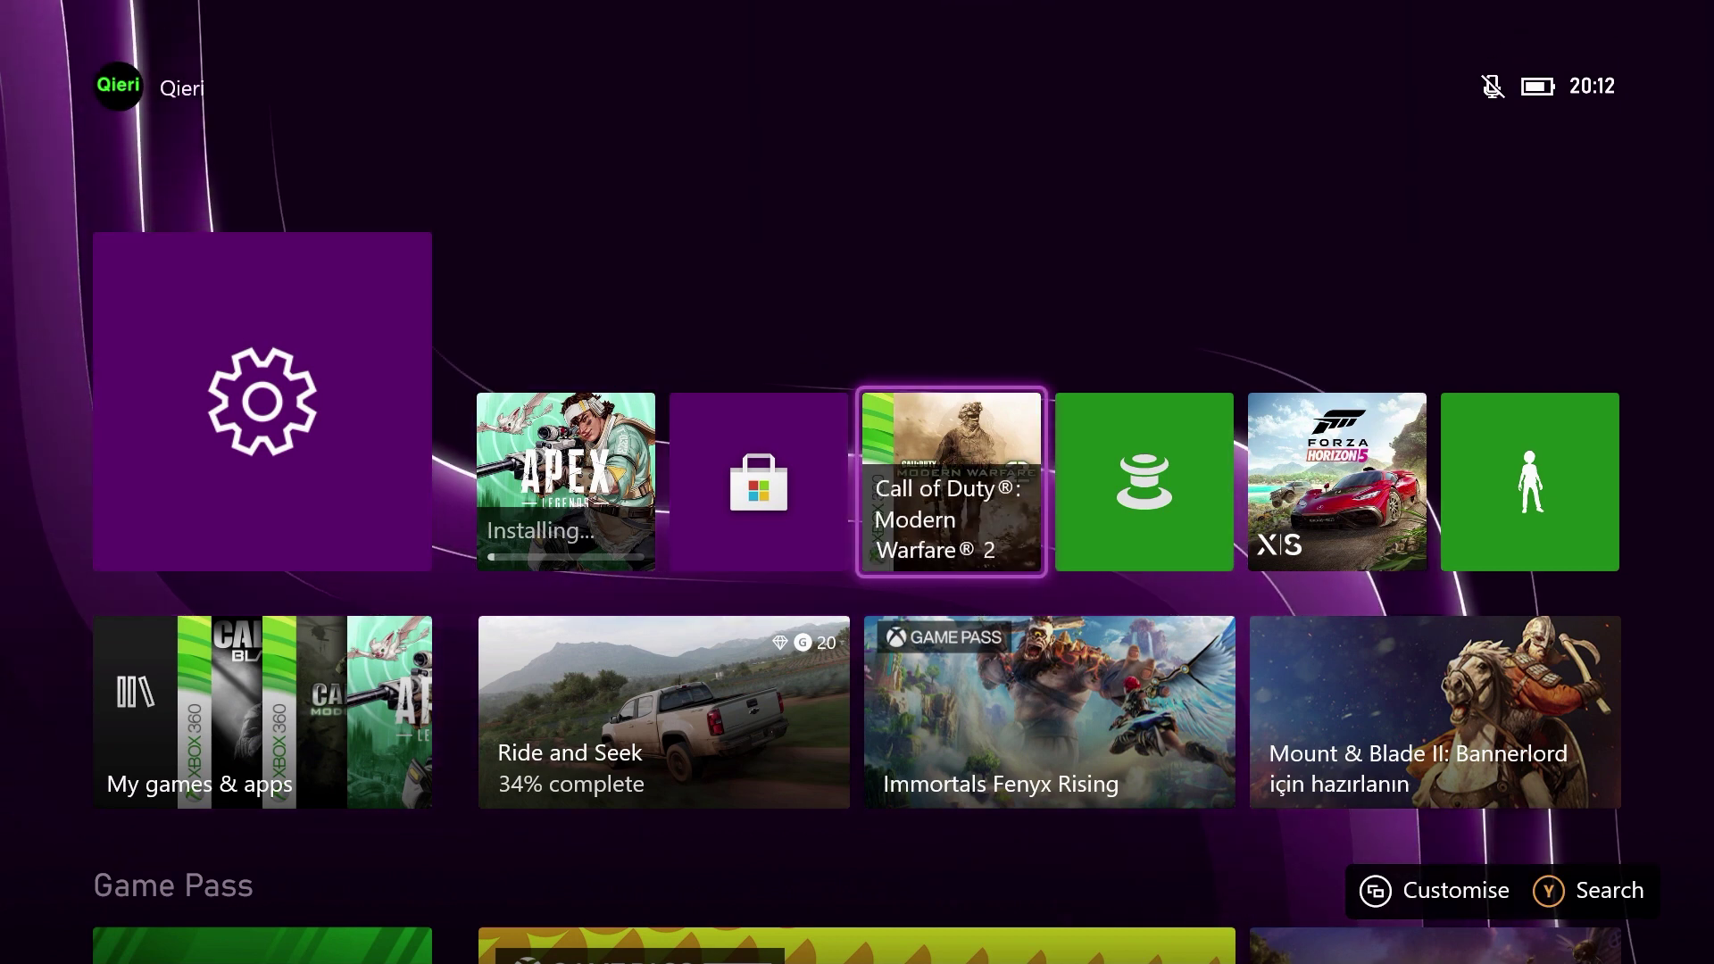
key(Down)
key(Down)
key(Down)
key(Down)
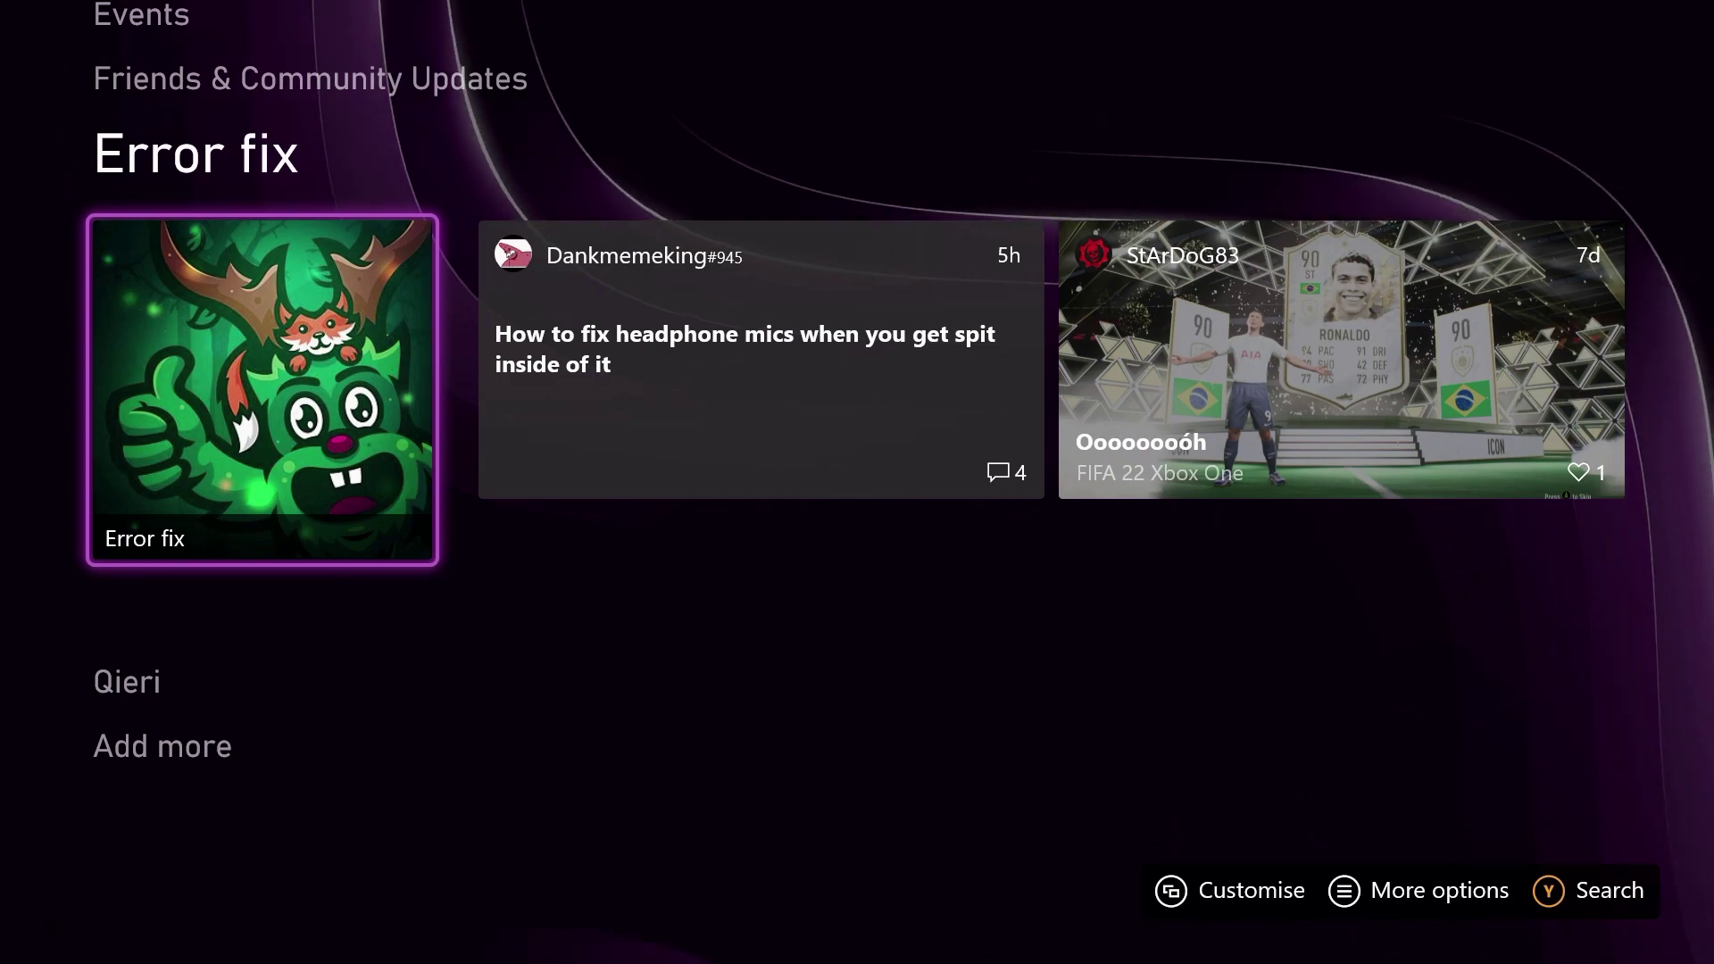
key(Up)
key(Up)
key(Up)
key(Up)
key(Up)
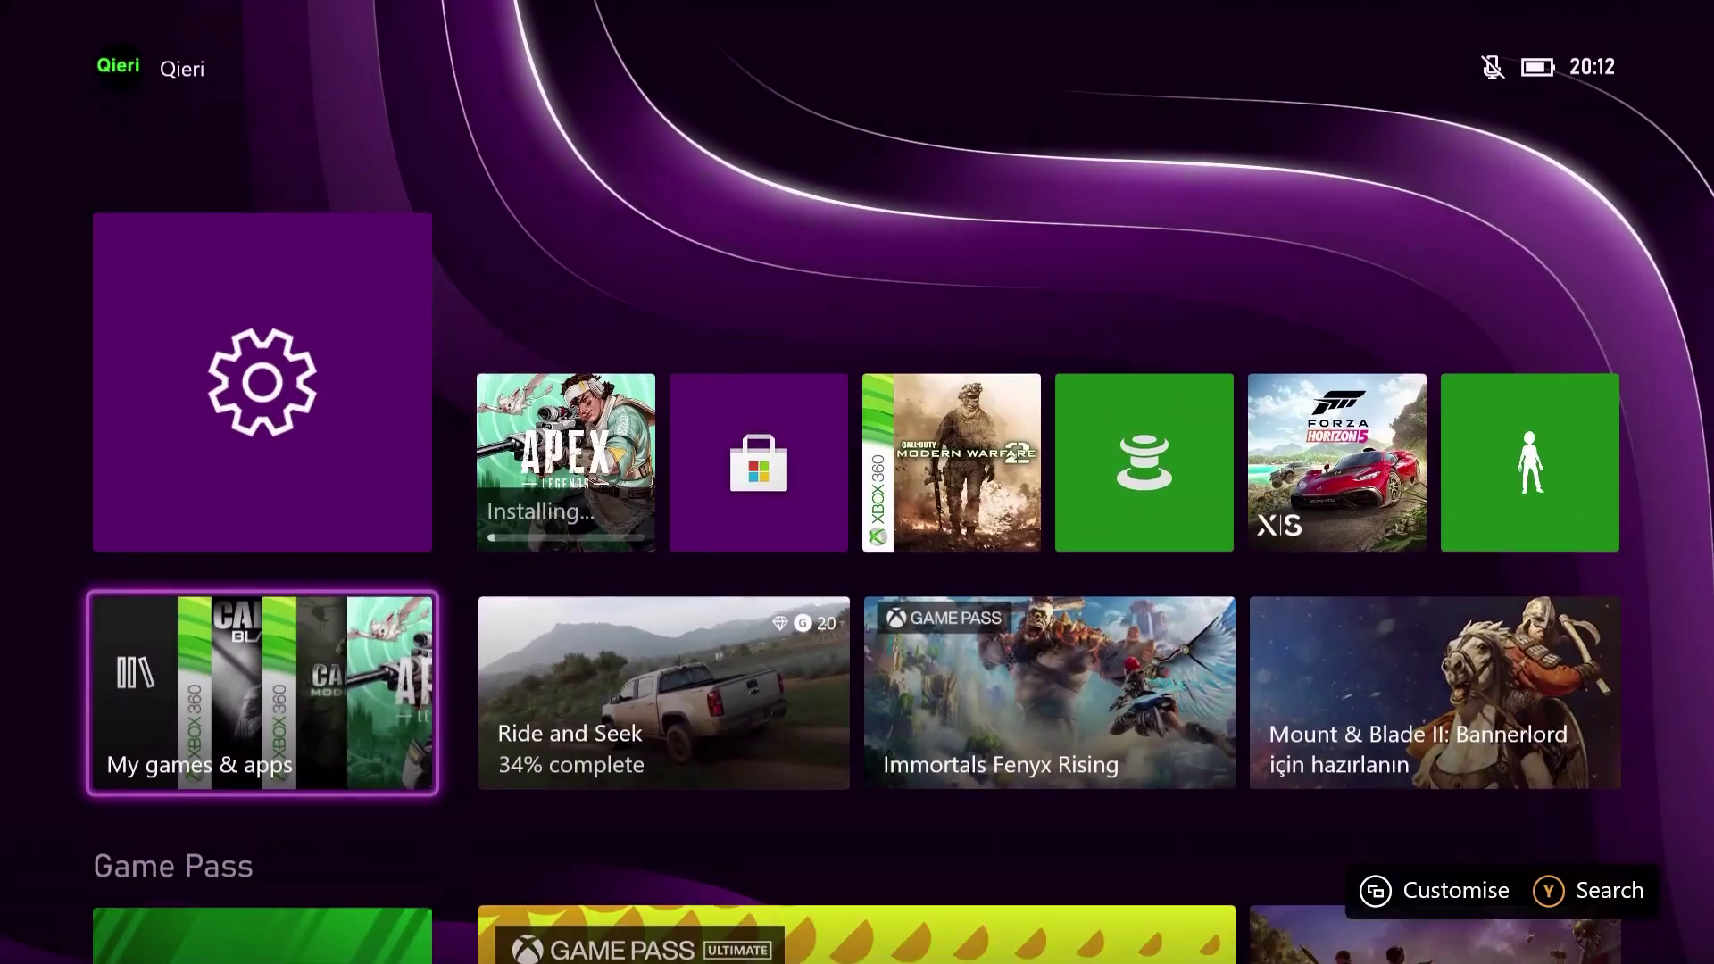
- Return to the top row, check the installing Apex Legends tile, and open the quick guide
key(Up)
key(Right)
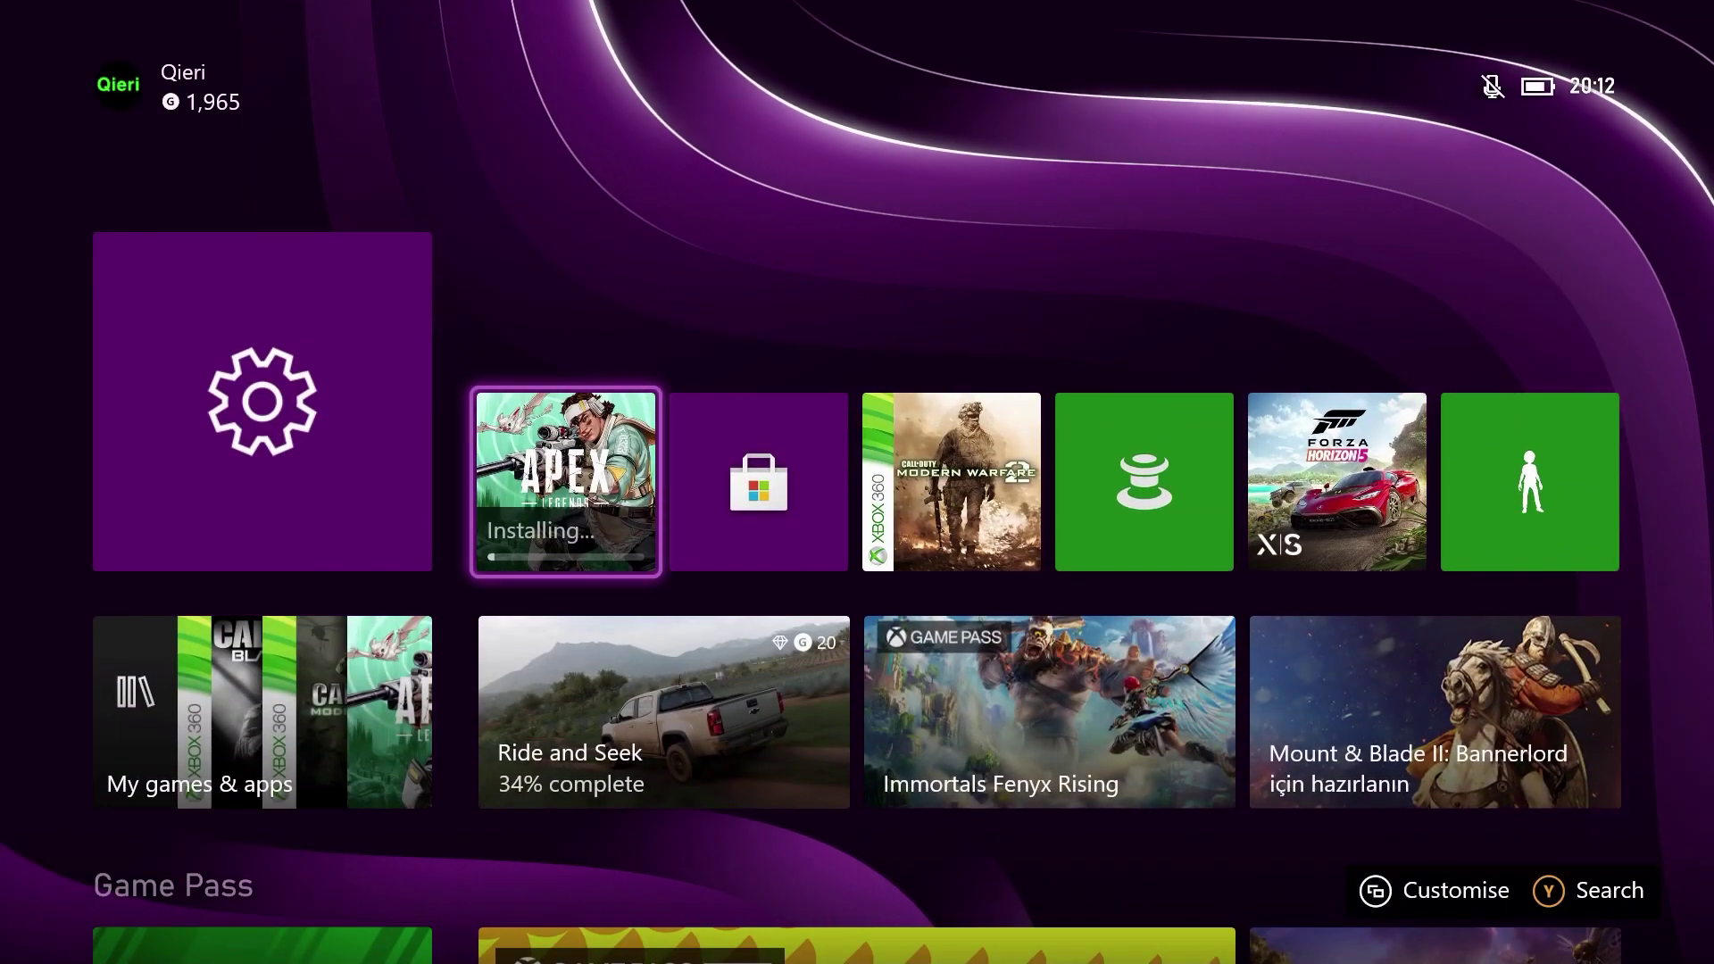
key(Left)
key(Up)
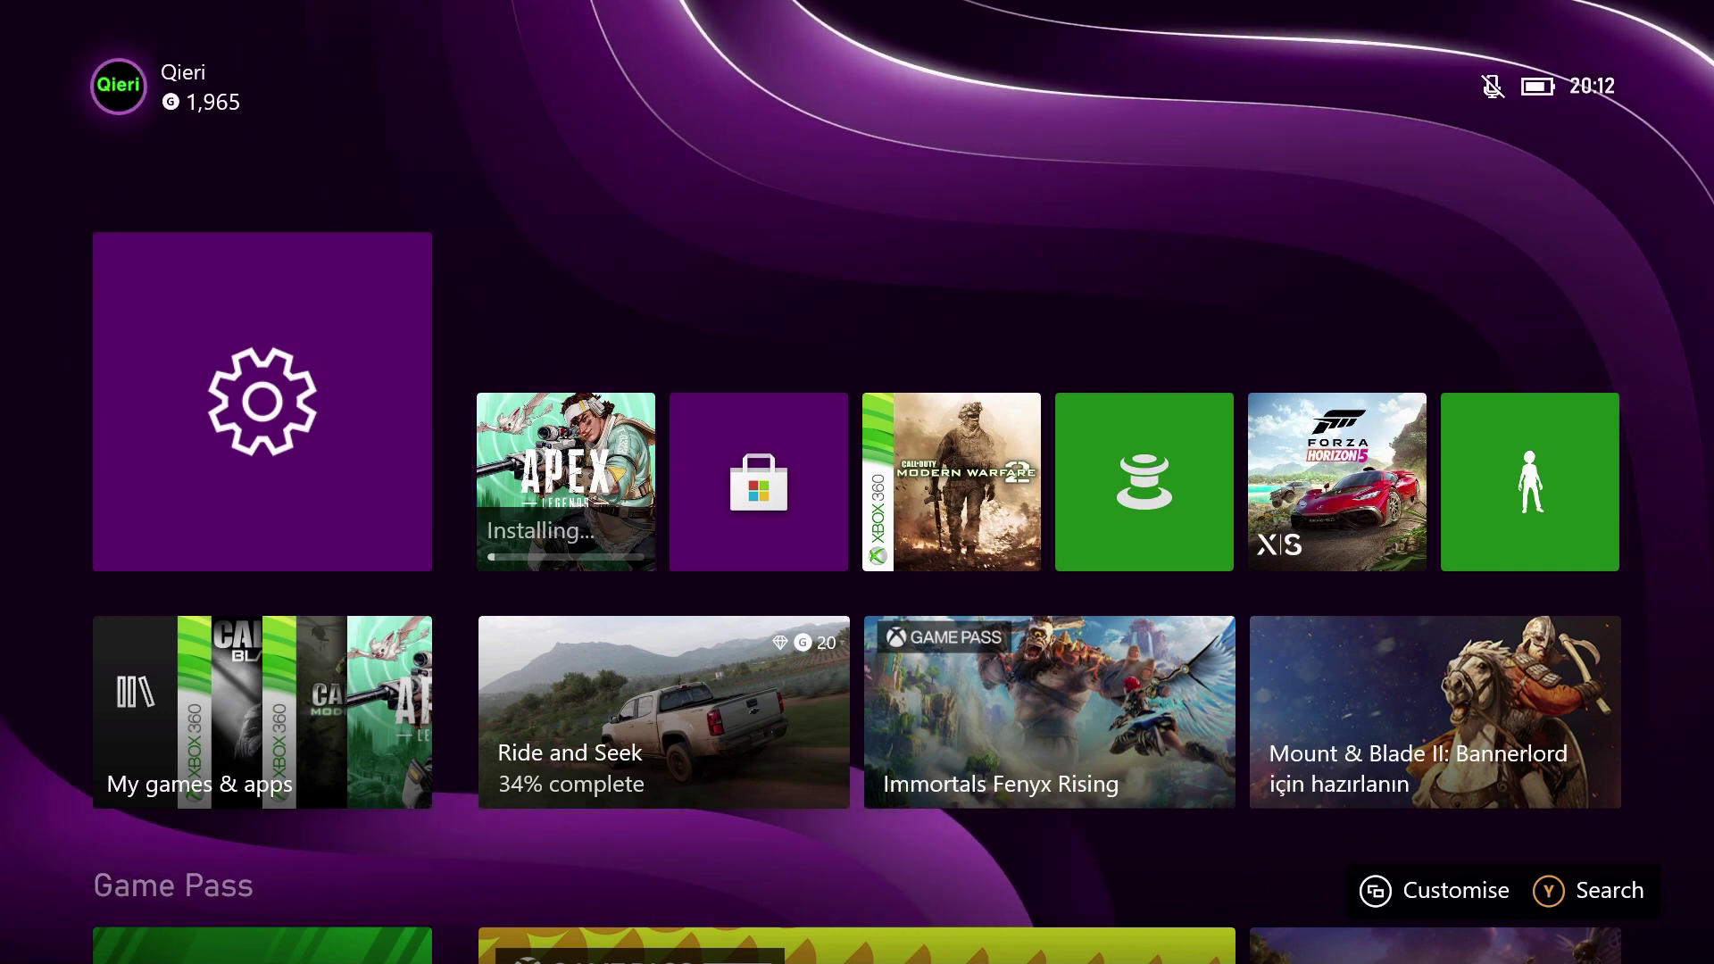
key(Down)
key(Right)
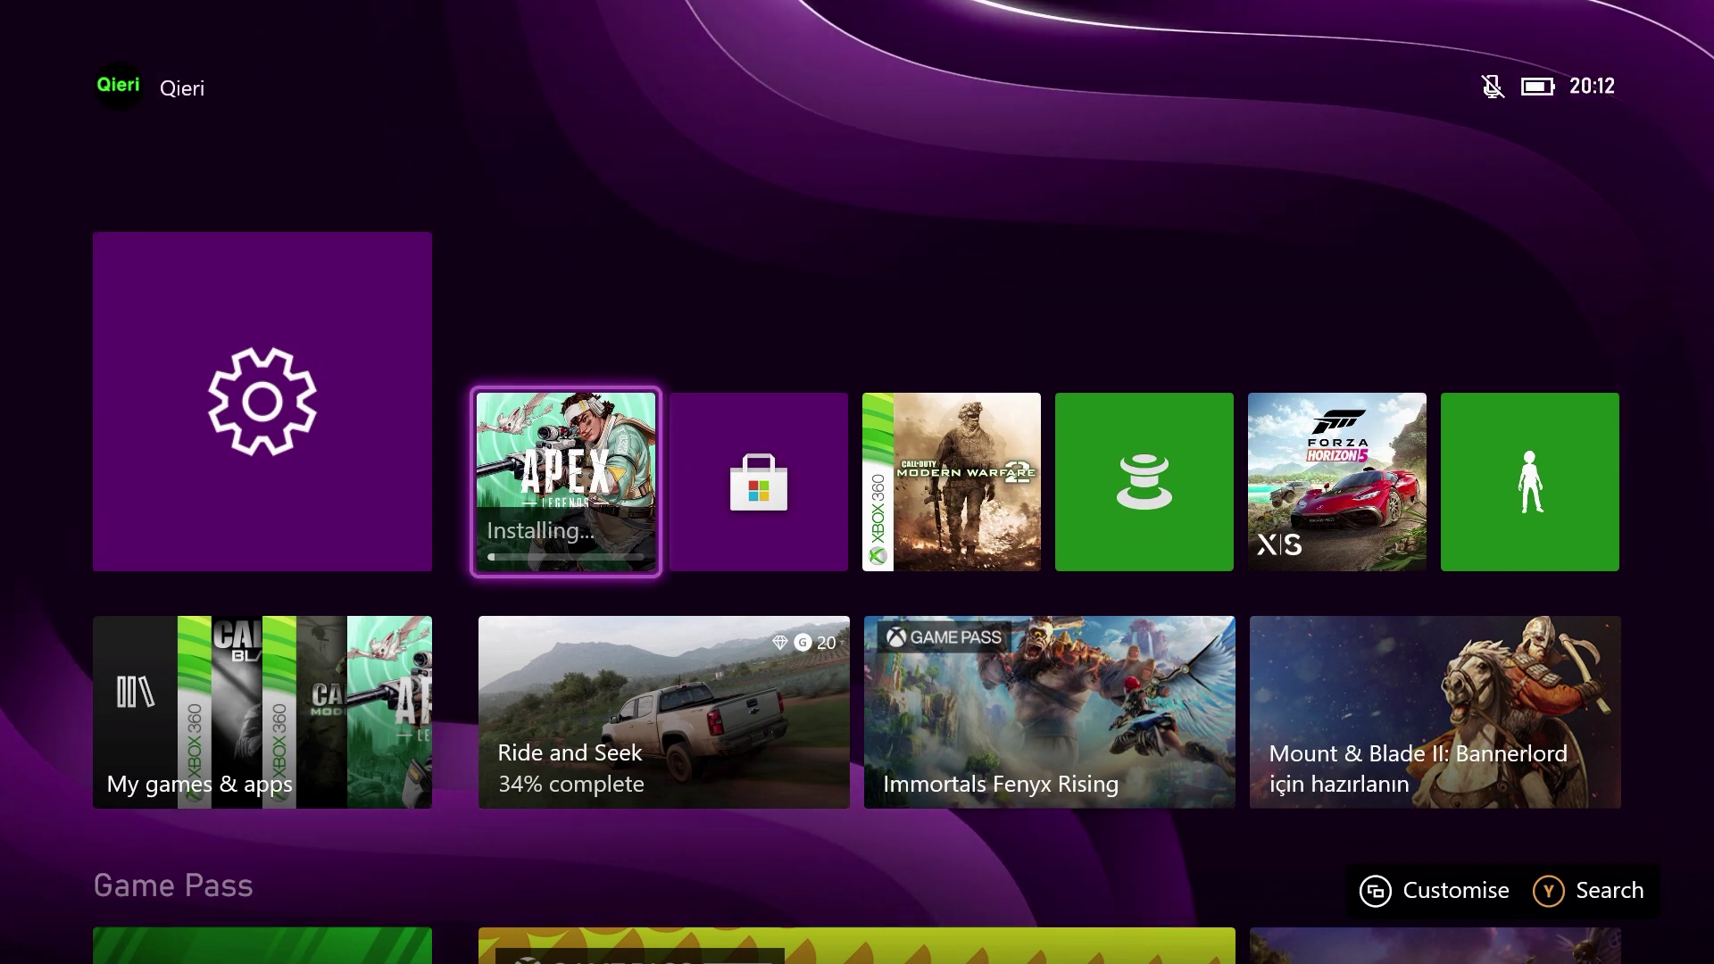
key(Left)
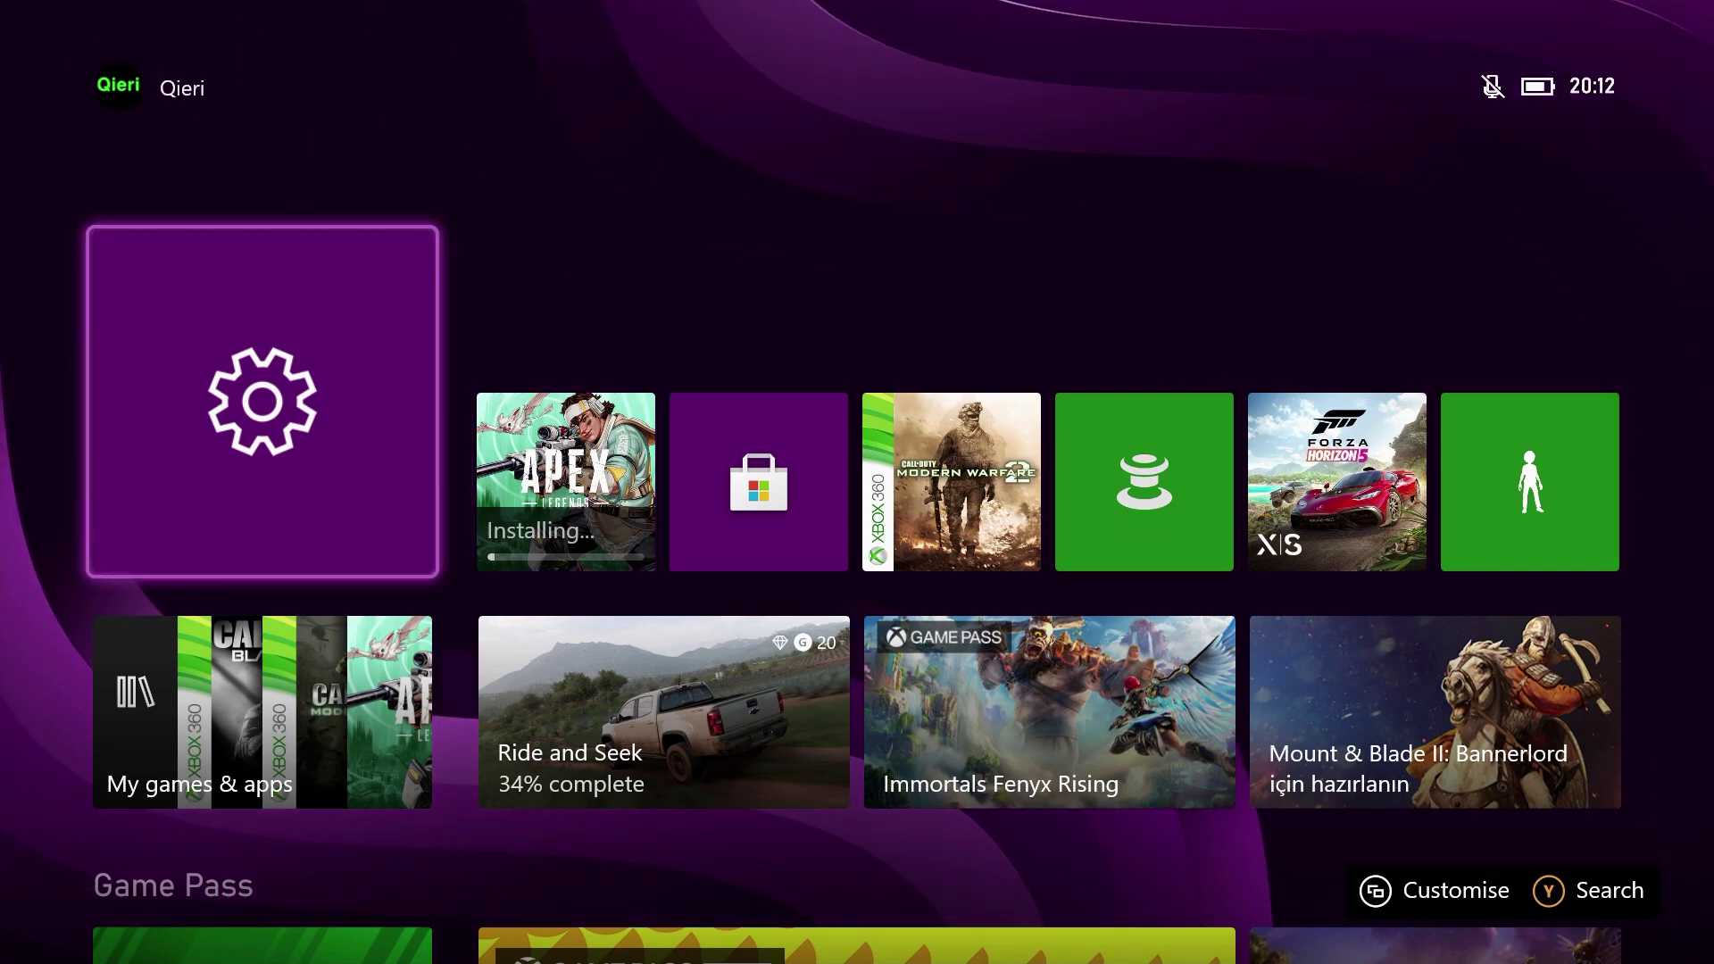
key(super)
- Open the full install queue from the guide's Apex Legends installing entry
key(Down)
key(Down)
key(Down)
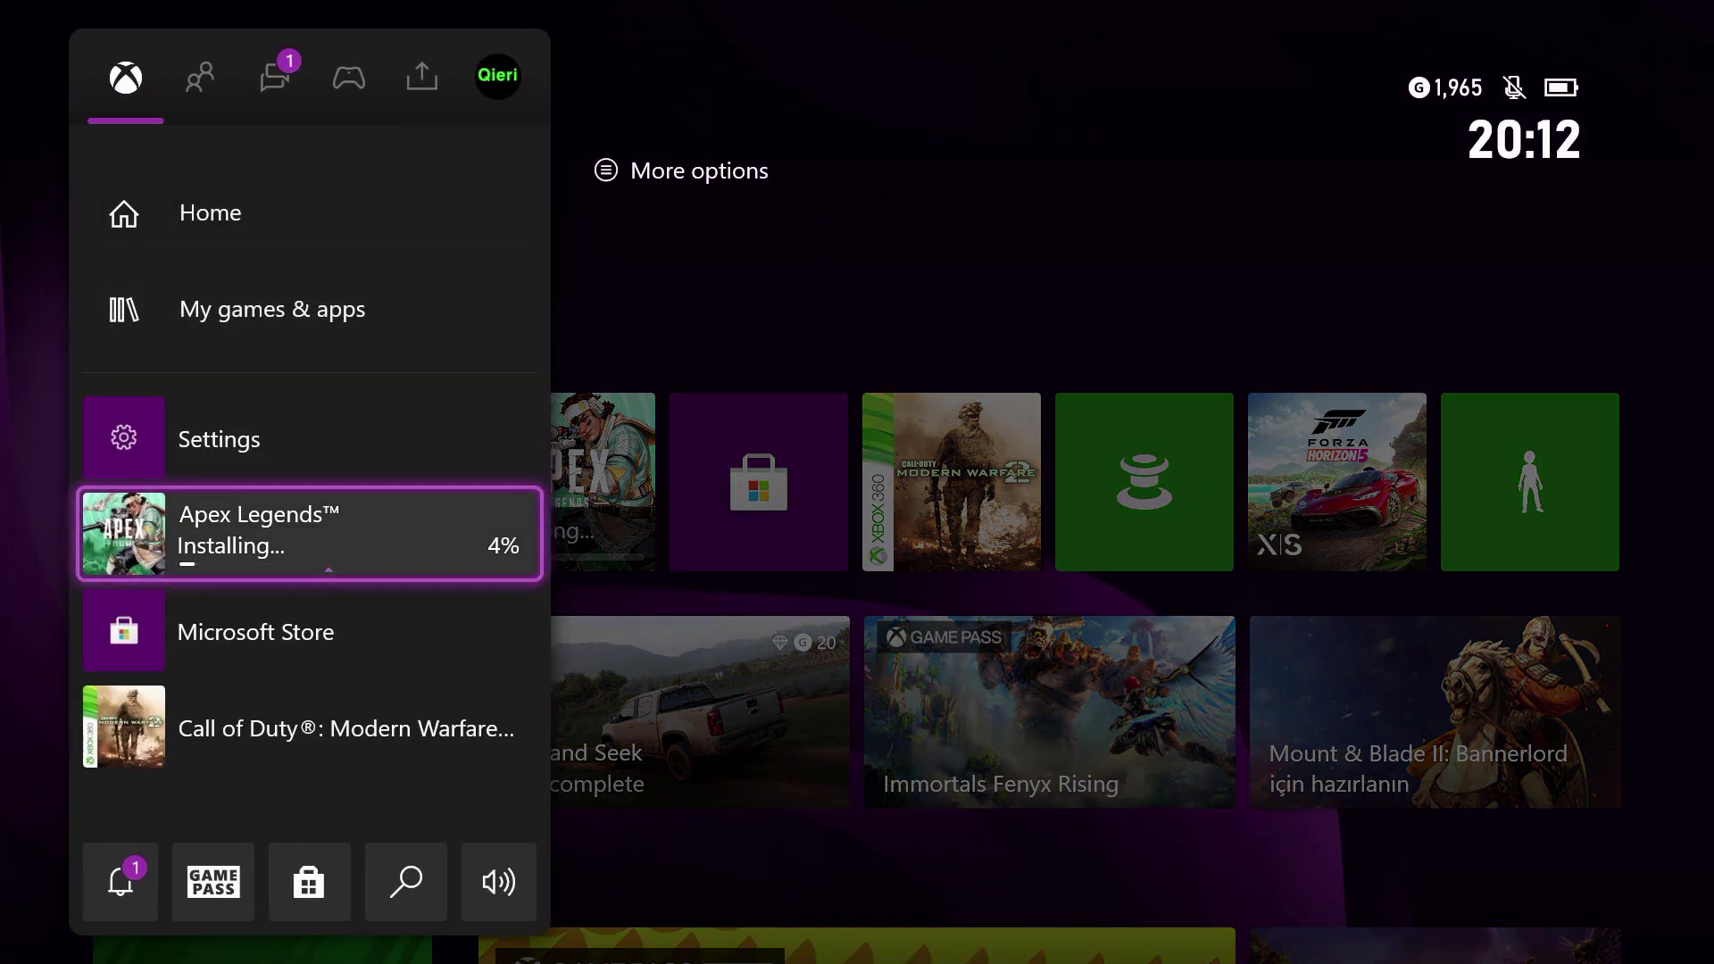
key(Return)
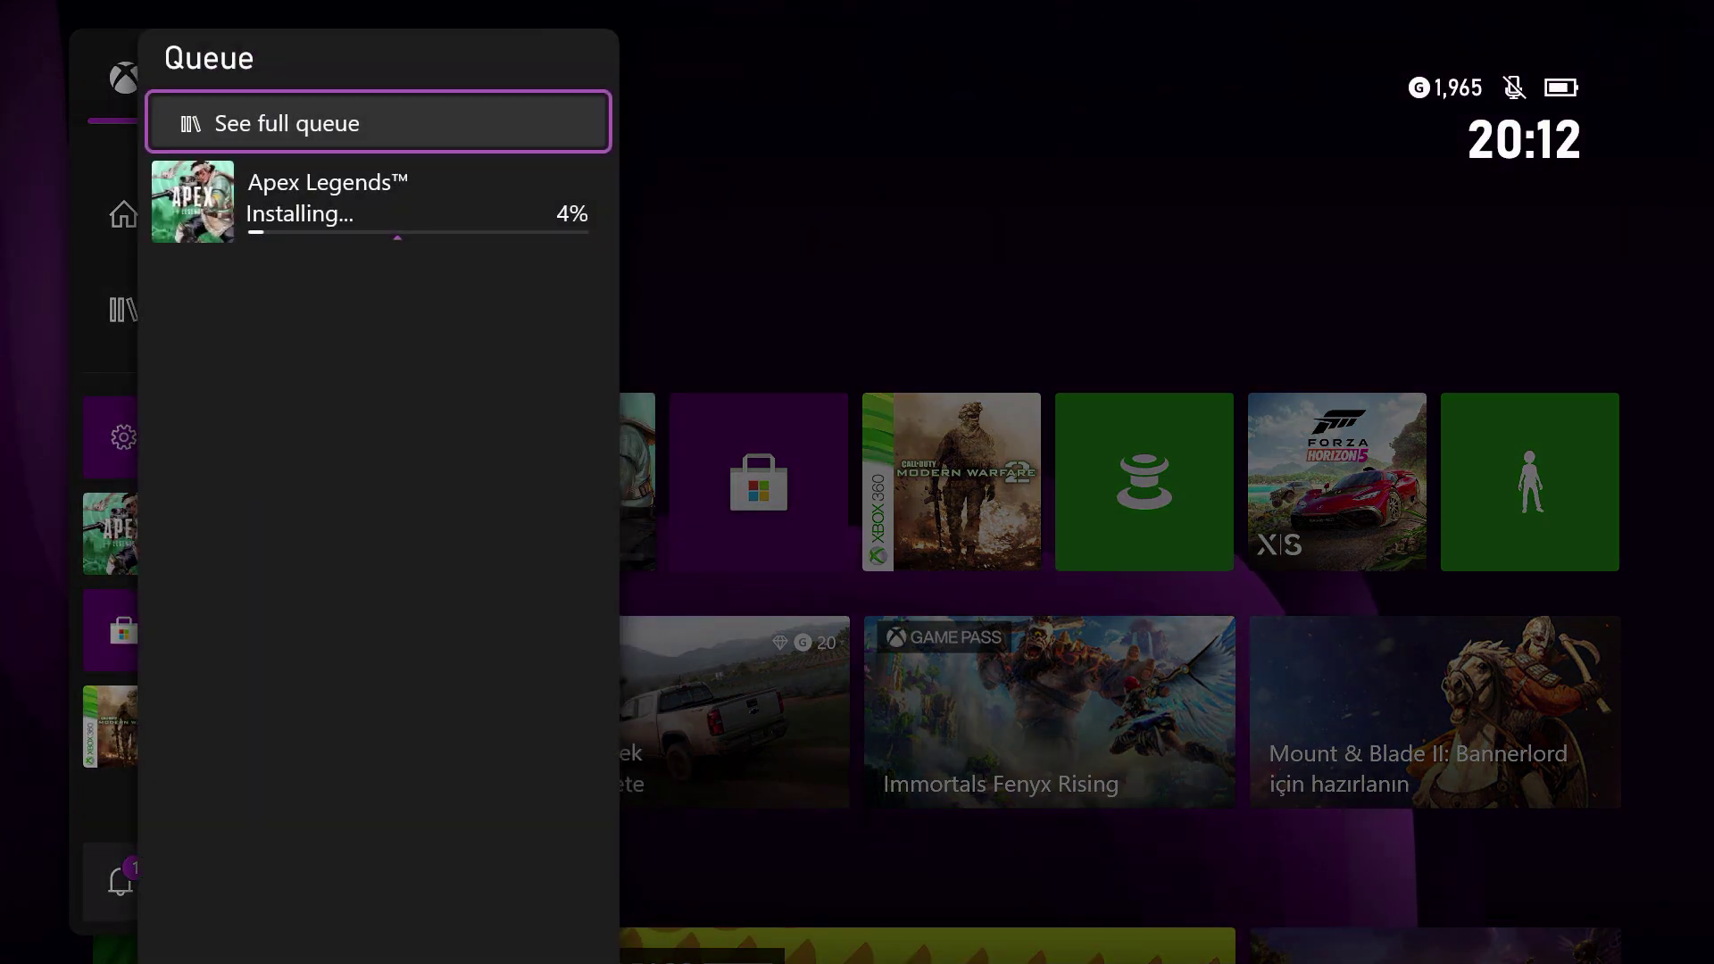
key(Return)
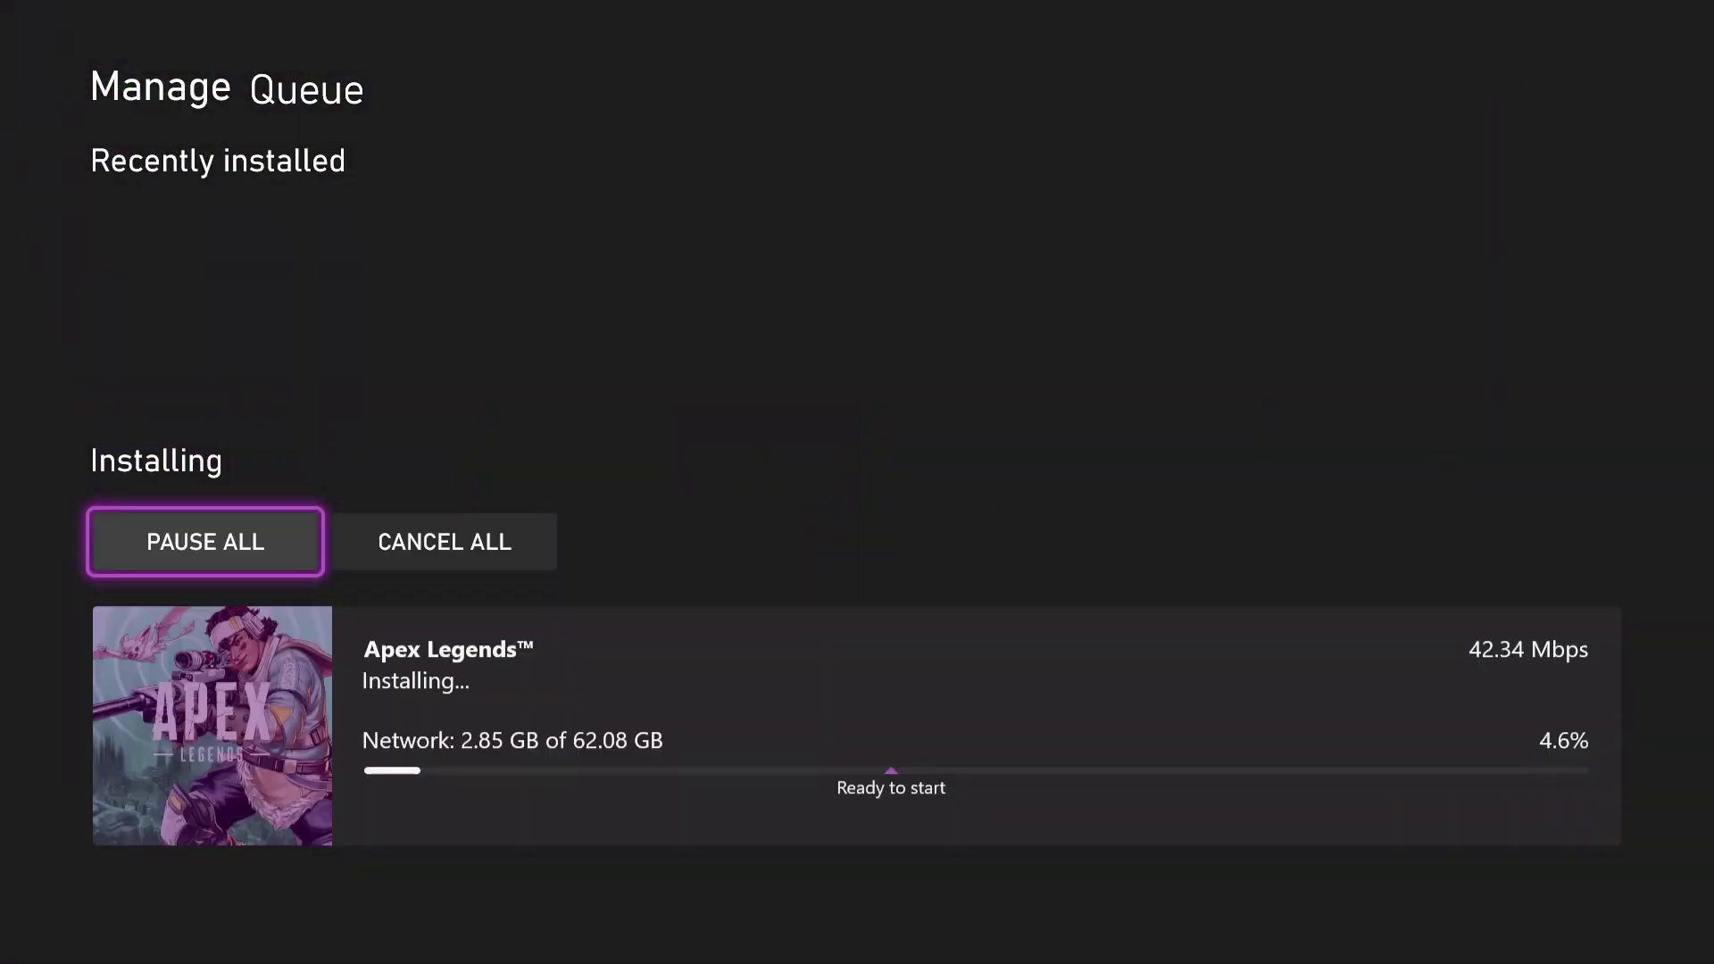
- Browse the Apex Legends install options, including pause, and close them leaving the install running
key(Menu)
key(Down)
key(Down)
key(Down)
key(Down)
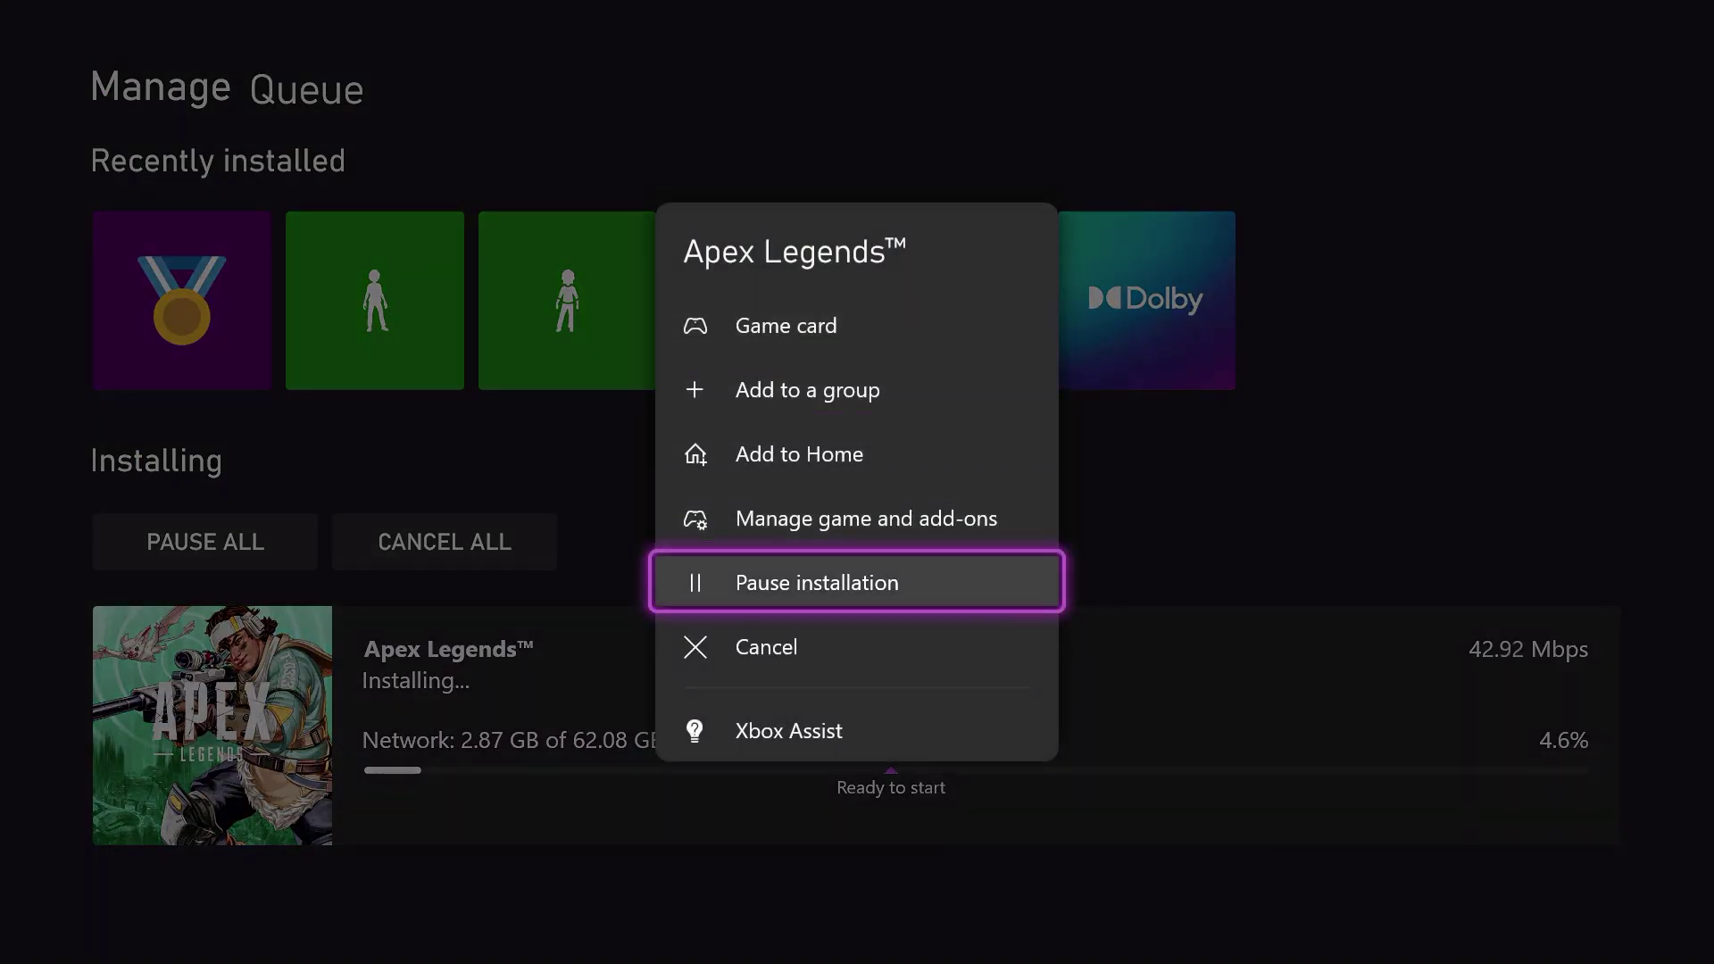
key(Up)
key(Down)
key(Down)
key(Up)
key(Up)
key(Down)
key(Escape)
key(Up)
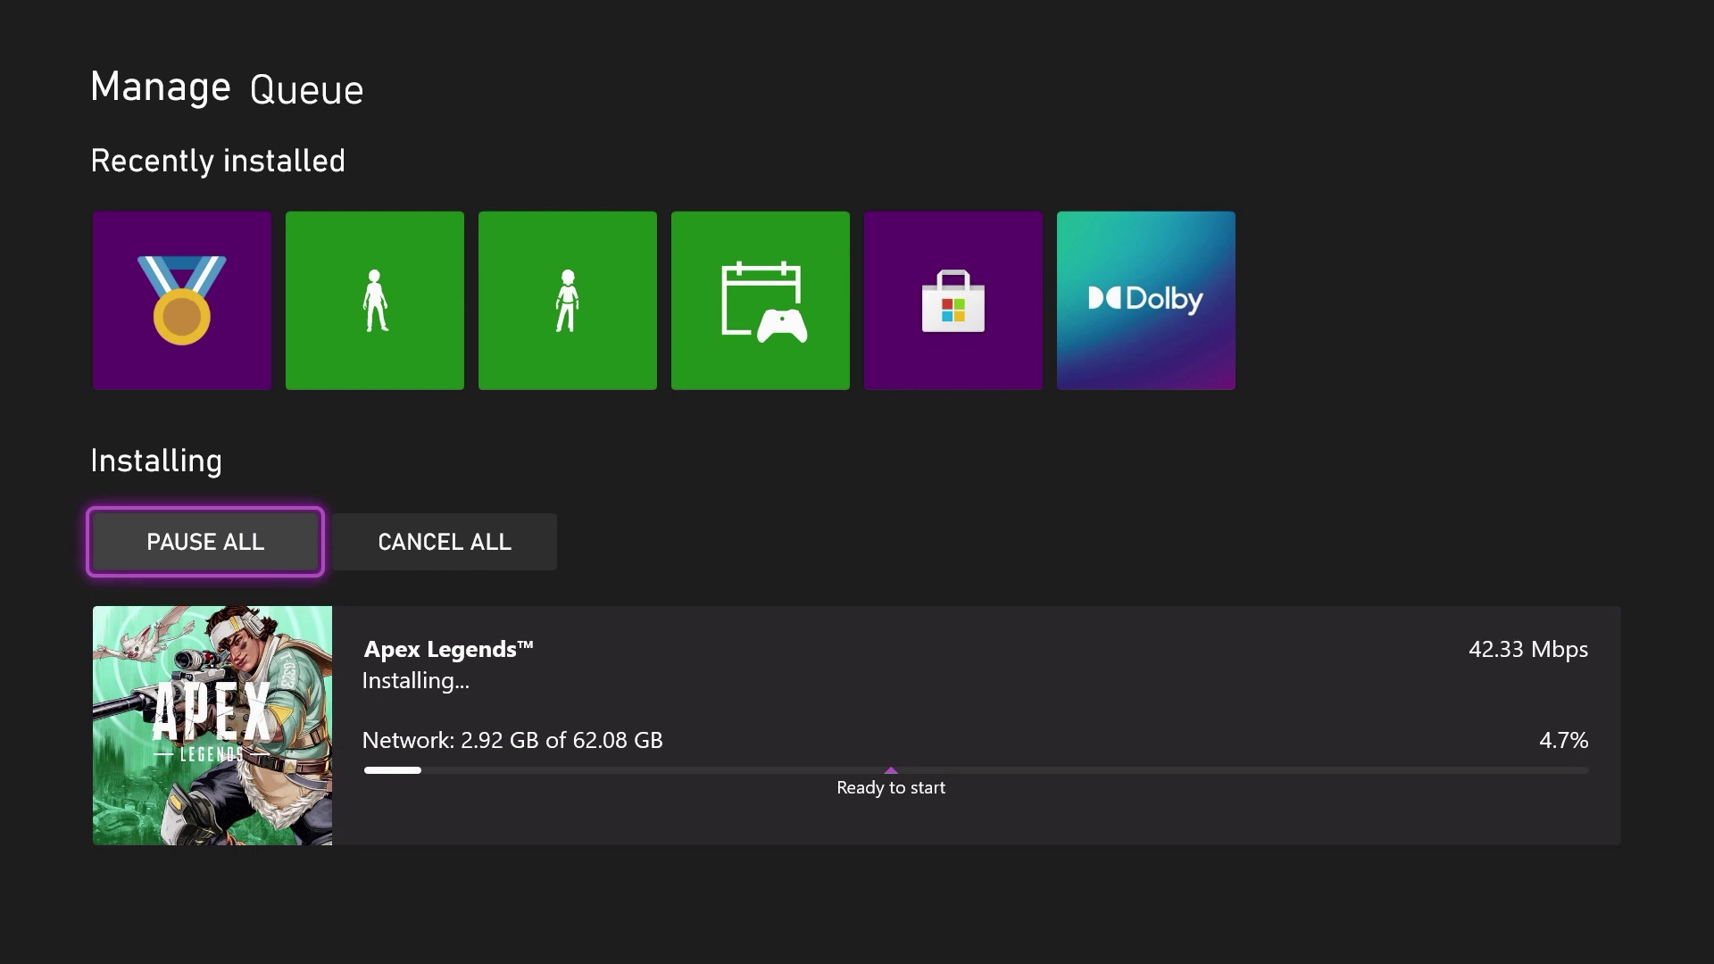
- Look over the queue's install controls and the Apex Legends install details
key(Right)
key(Down)
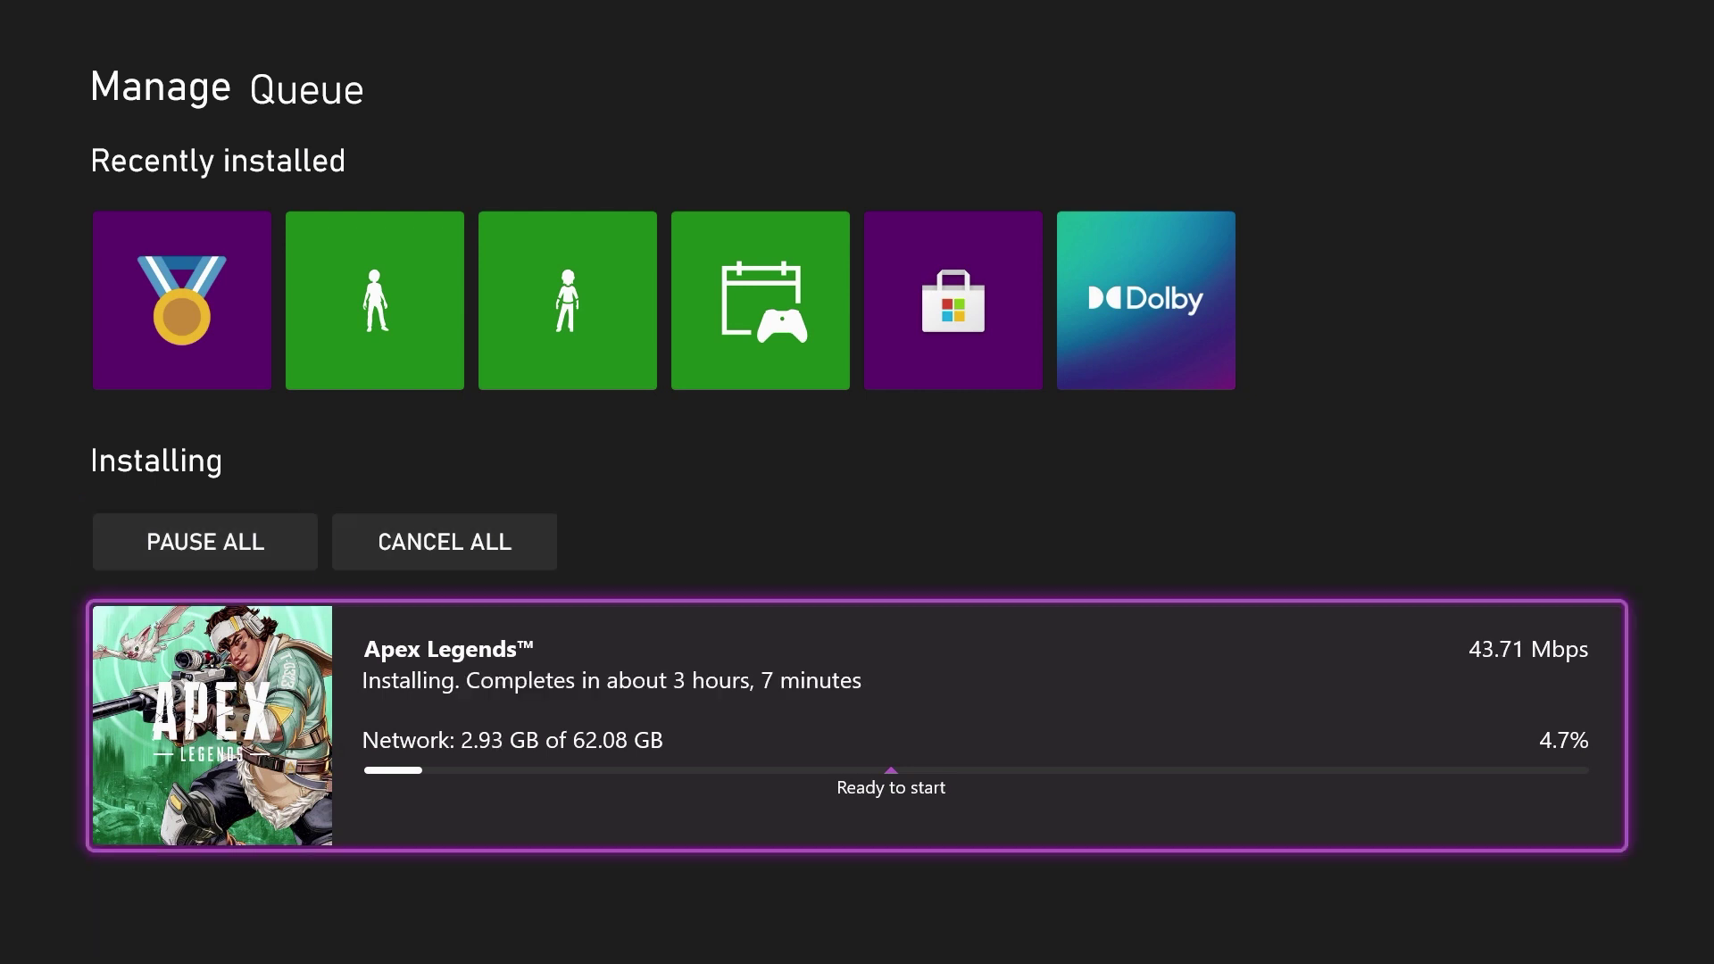
key(Up)
key(Left)
- Leave the queue and scroll down Home past Store and Events to Error fix
key(Escape)
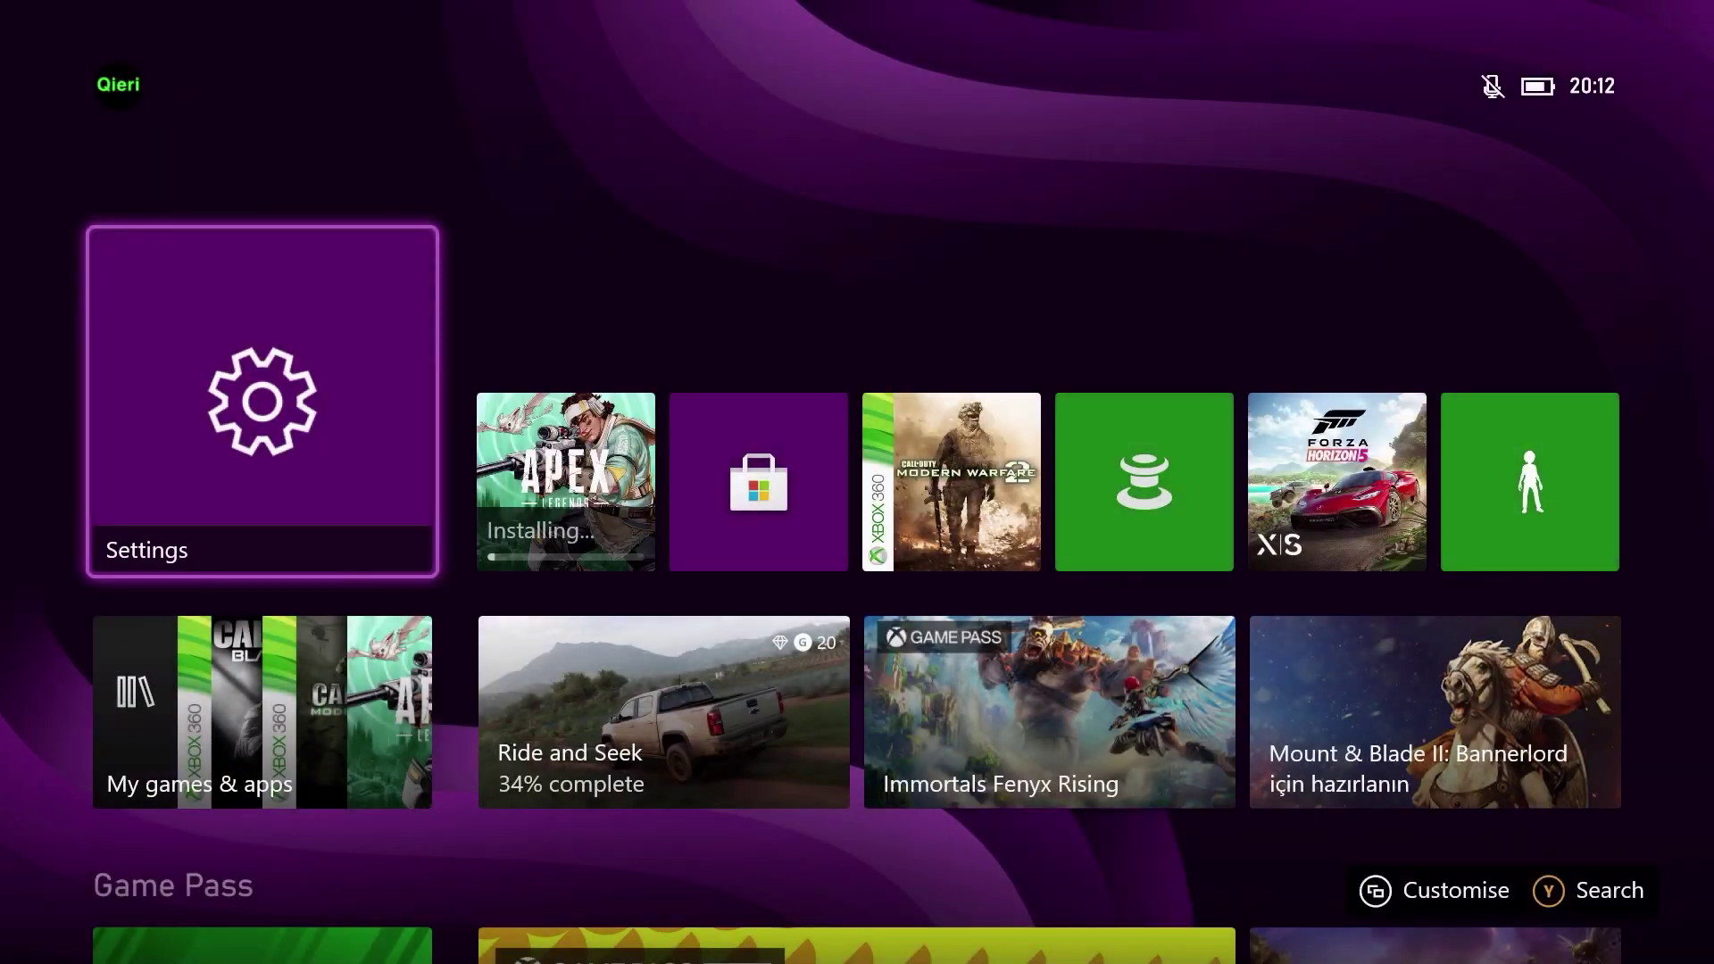
key(Down)
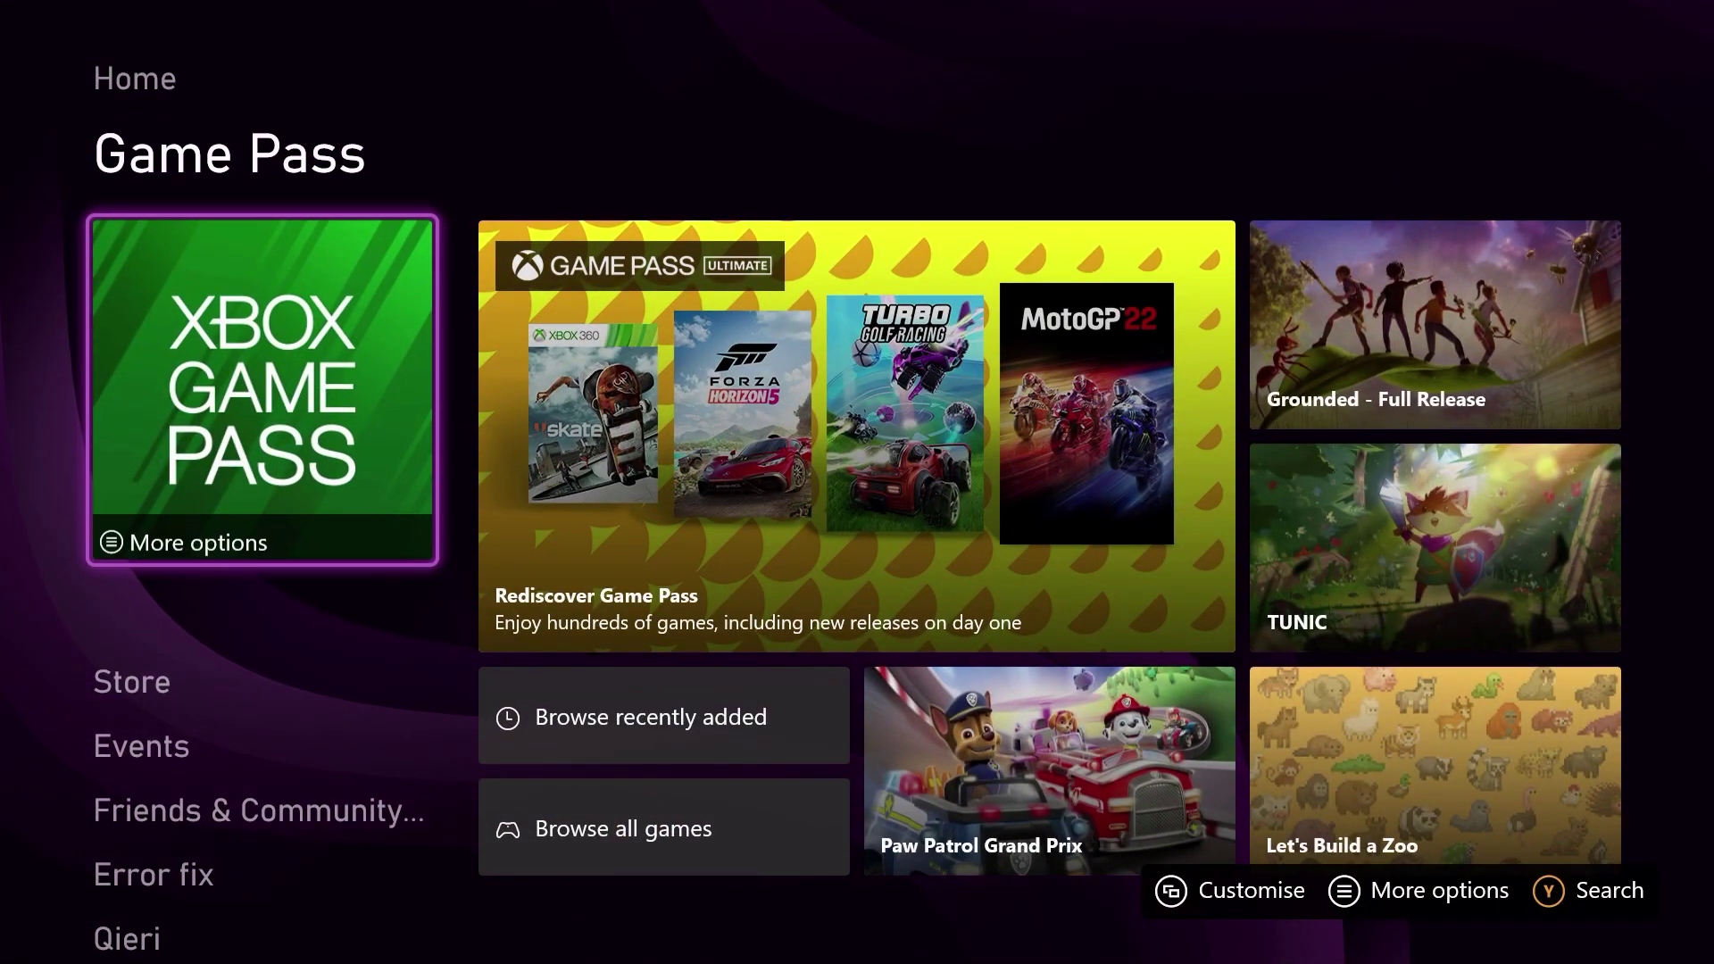
key(Down)
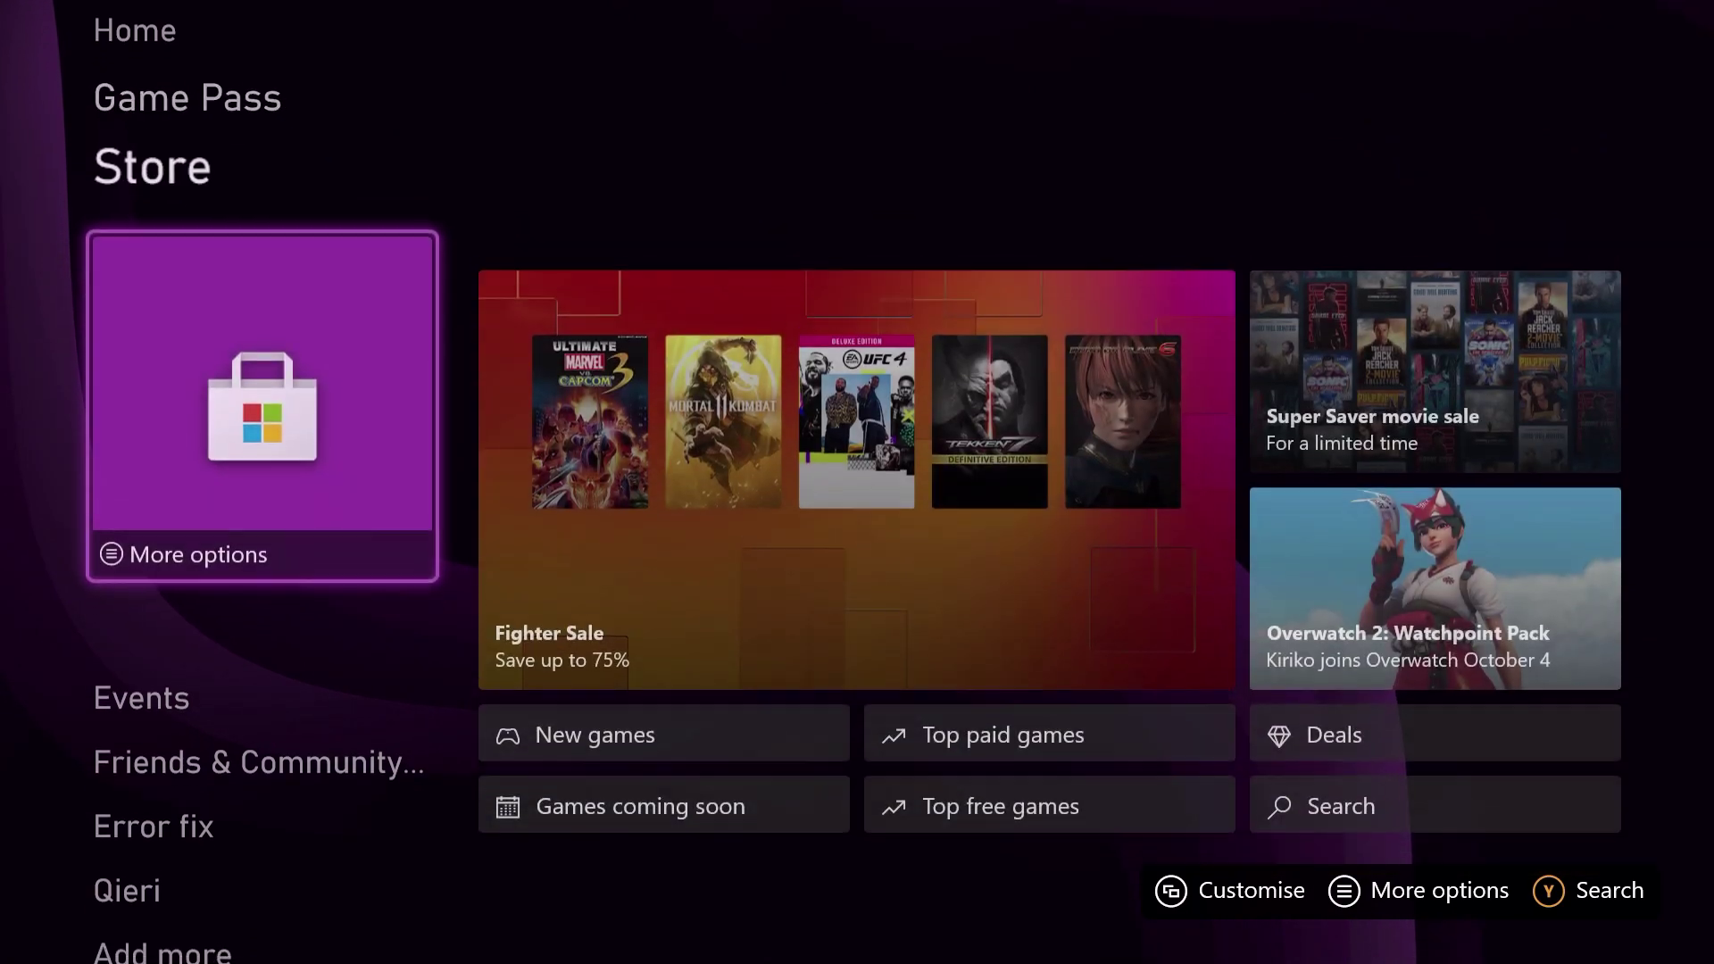
key(Down)
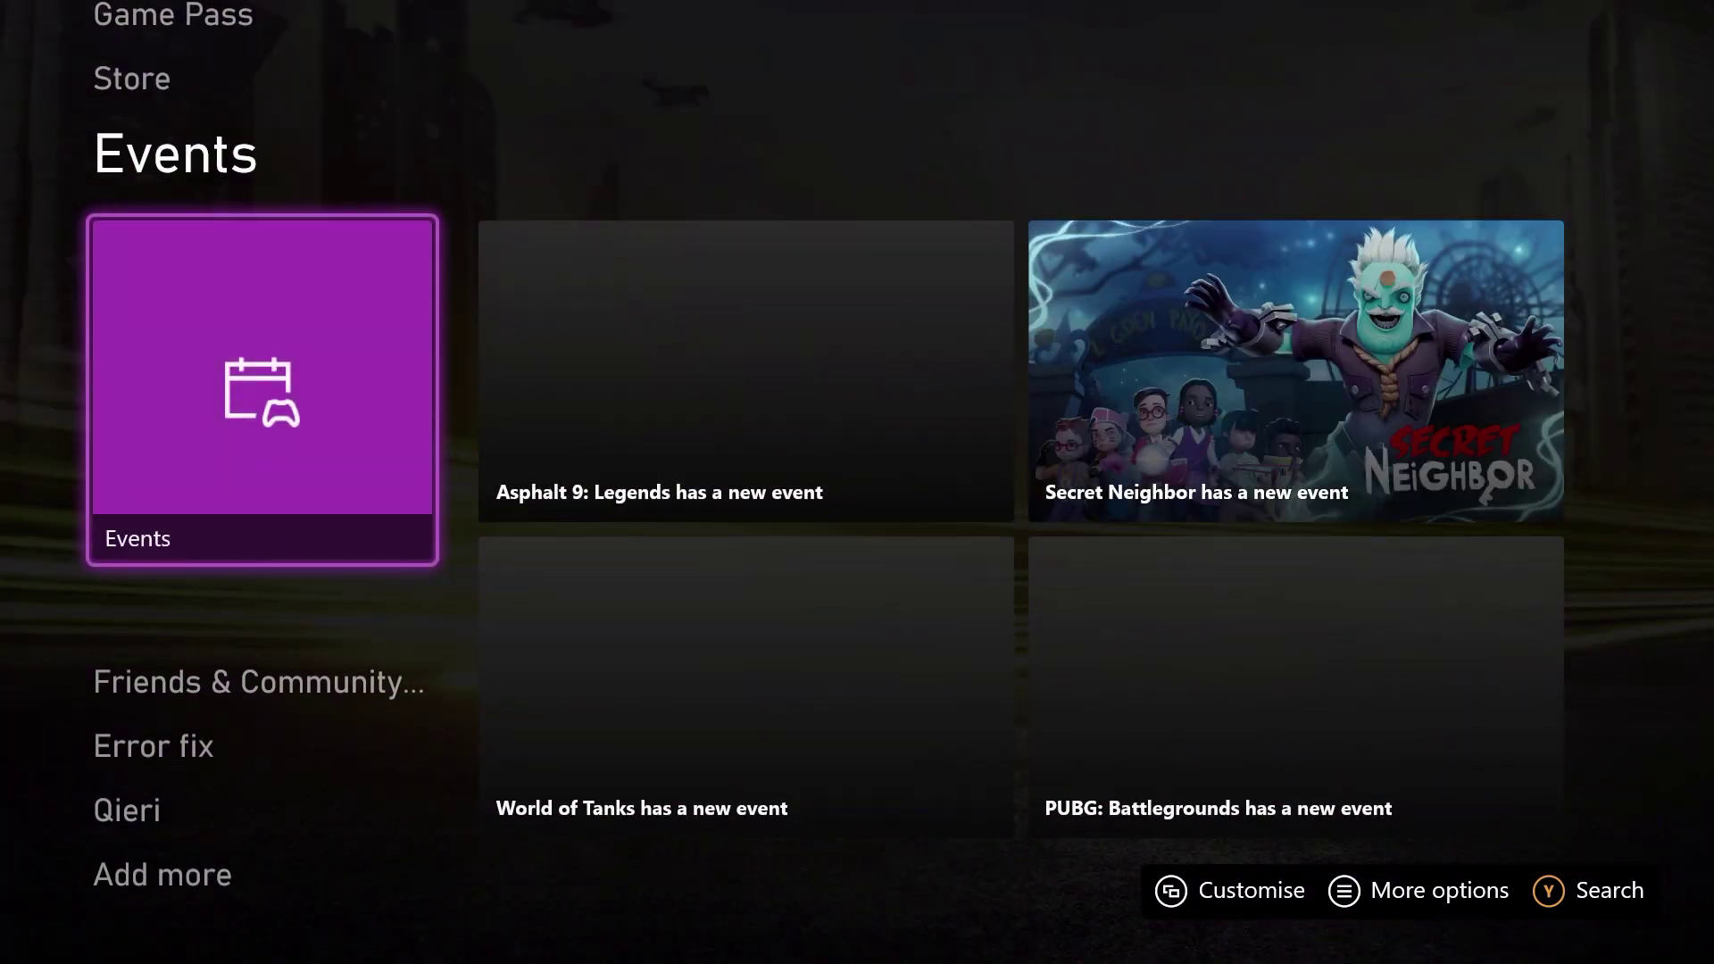
key(Down)
key(Down)
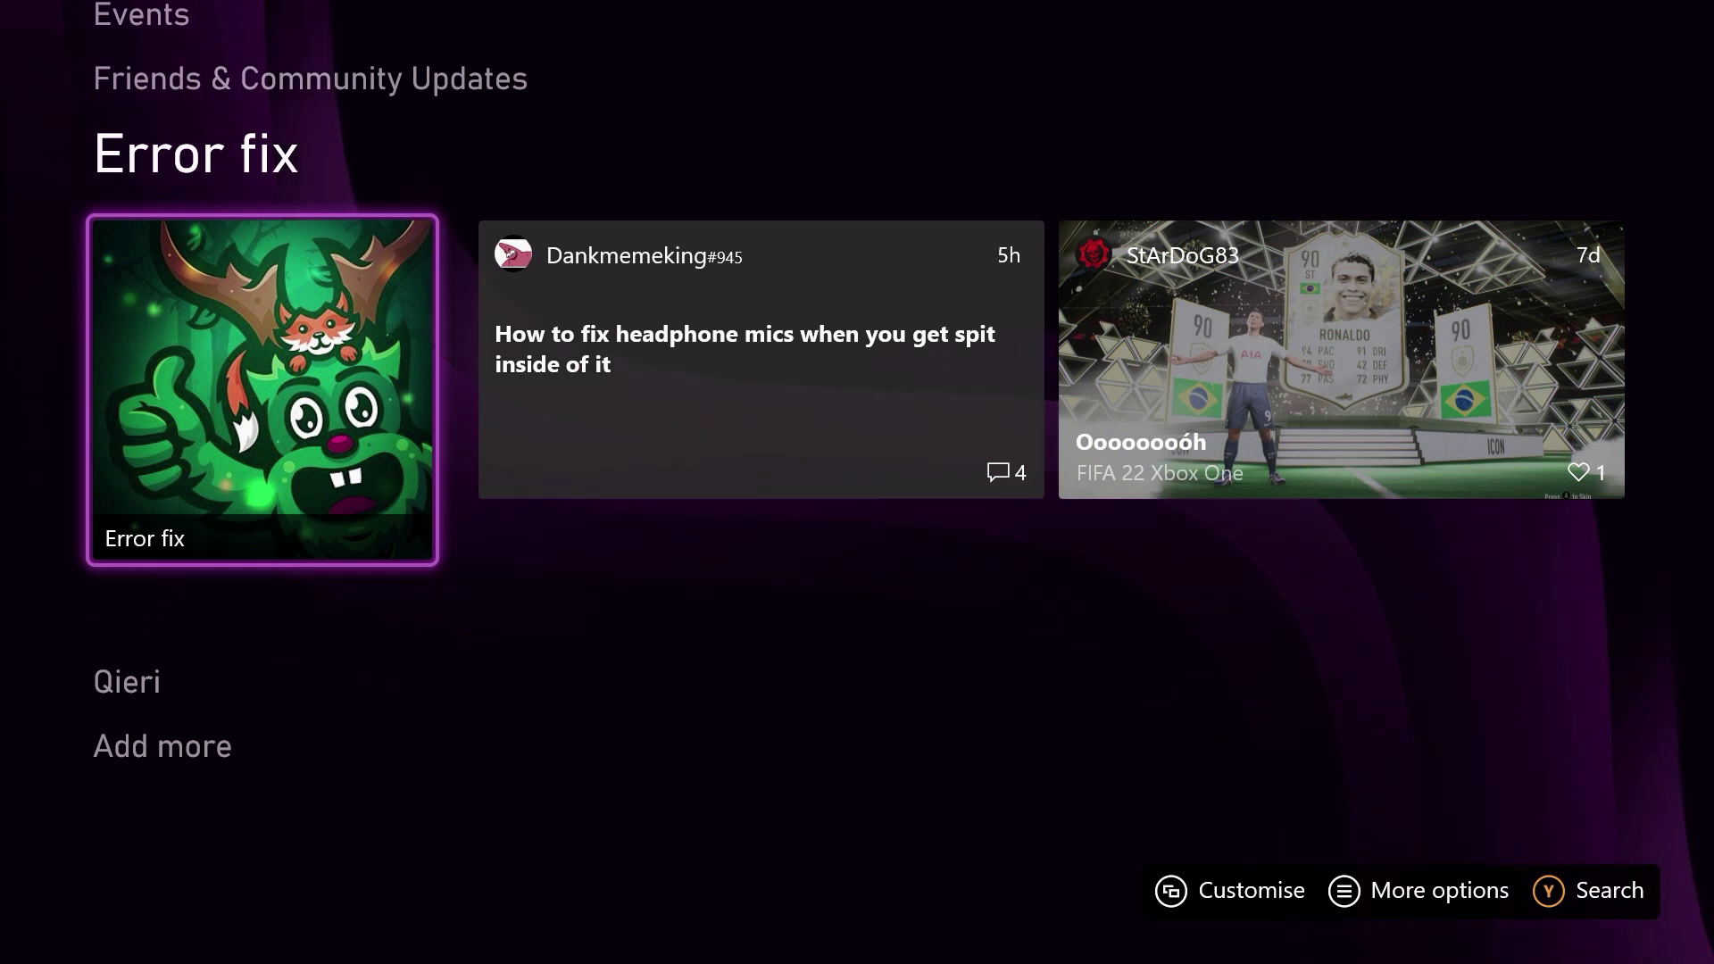
- Bring up the power options, look through them, and close without choosing
key(super)
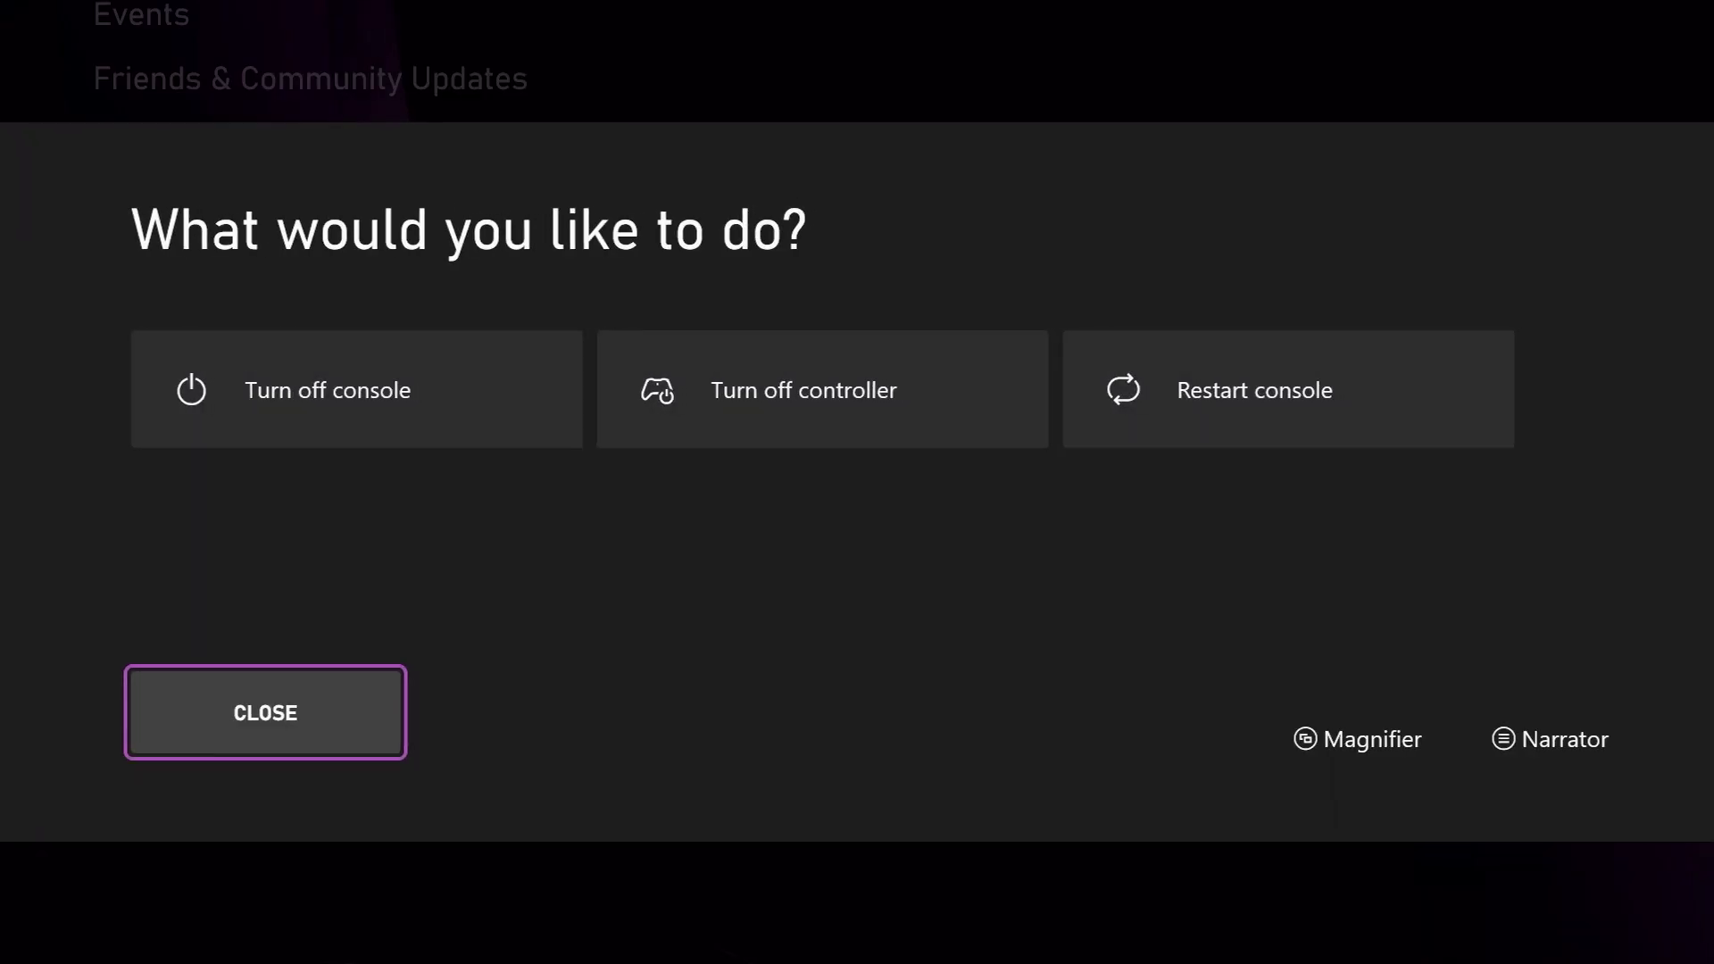
key(Up)
key(Right)
key(Escape)
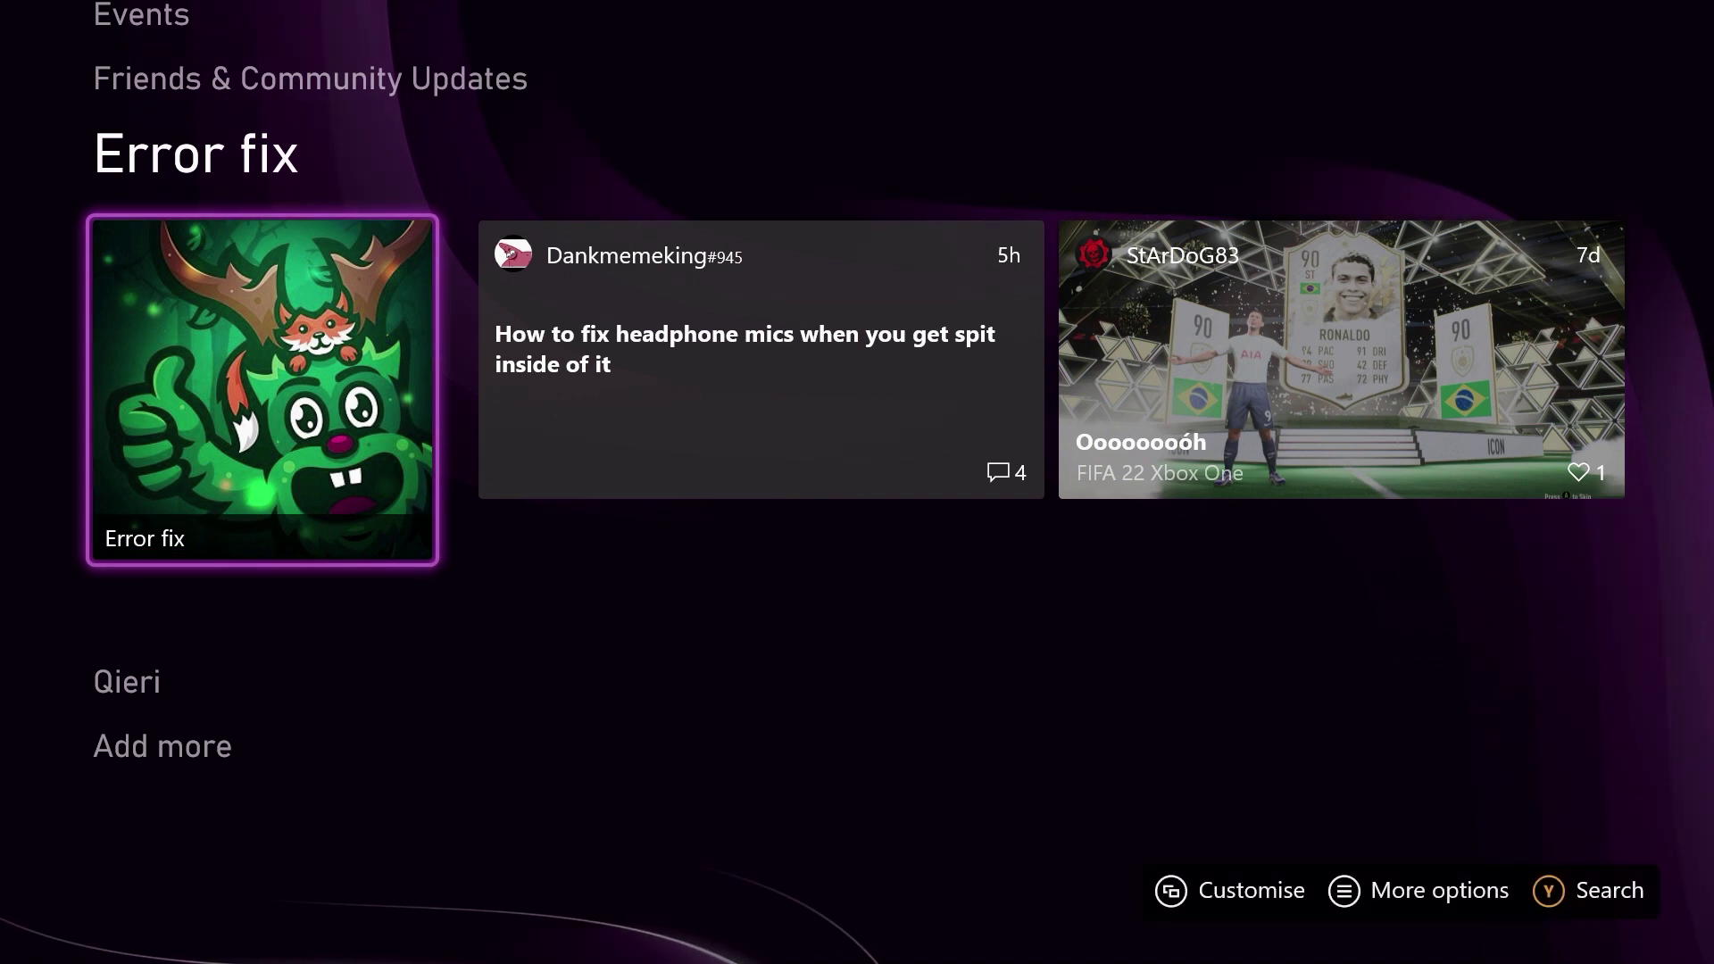